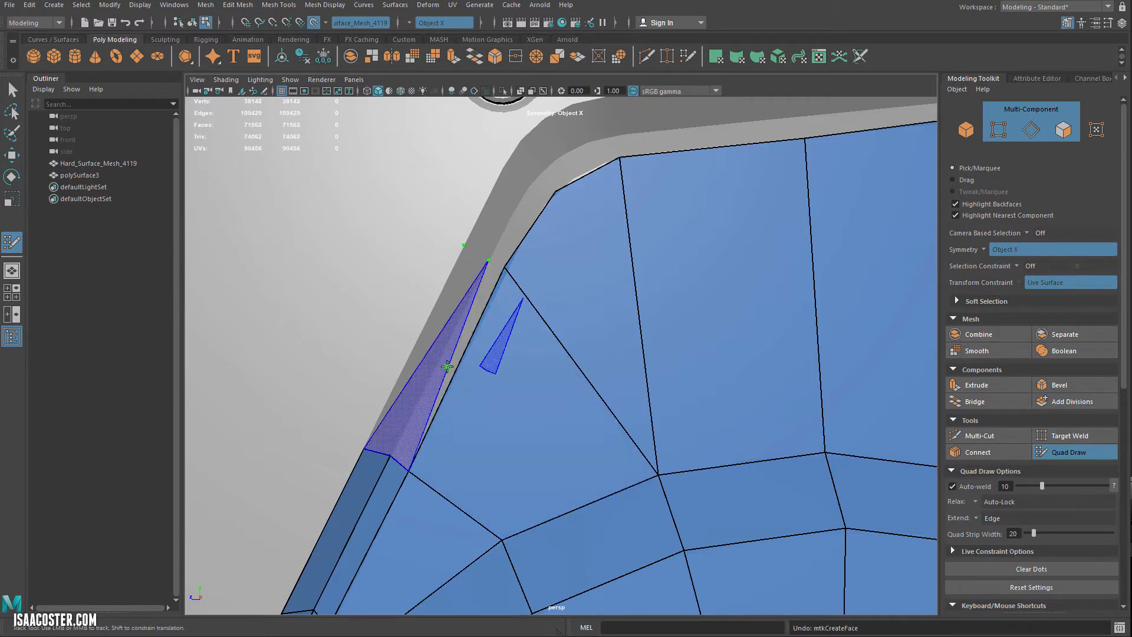
Step: Extend the two-face Quad Draw strip along the slanted groove up to the start of its rounded corner
{"action": "left_click", "coordinate": [446, 366], "text": "shift"}
{"action": "left_click", "coordinate": [508, 247], "text": "shift"}
{"action": "middle_click_drag", "start_coordinate": [508, 246], "coordinate": [444, 277], "text": "alt"}
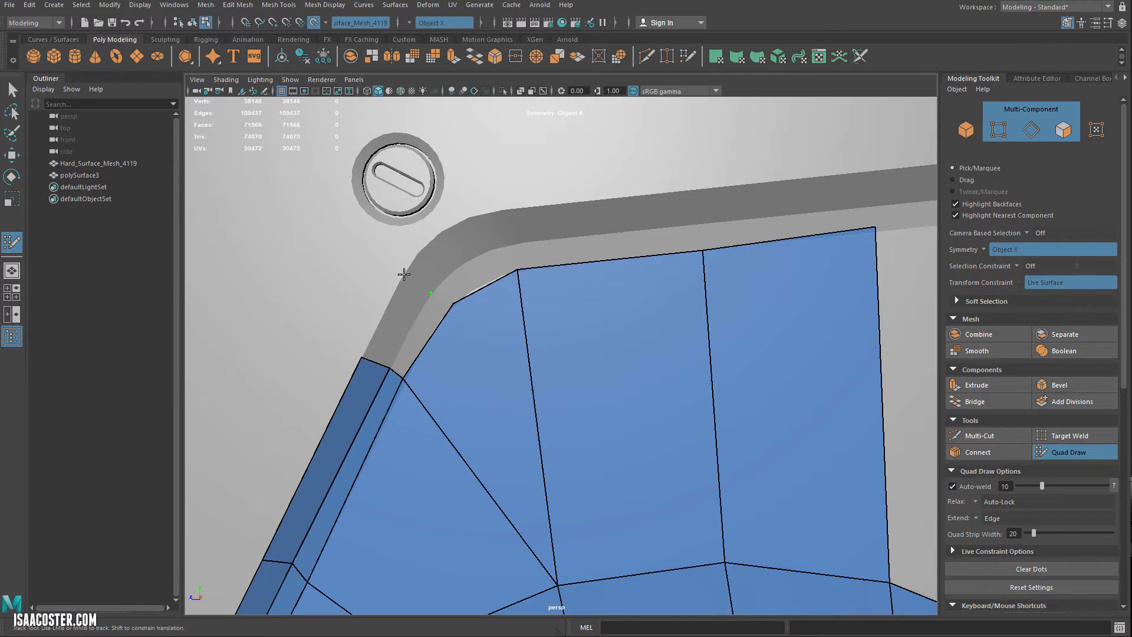
{"action": "left_click", "coordinate": [420, 351], "text": "shift"}
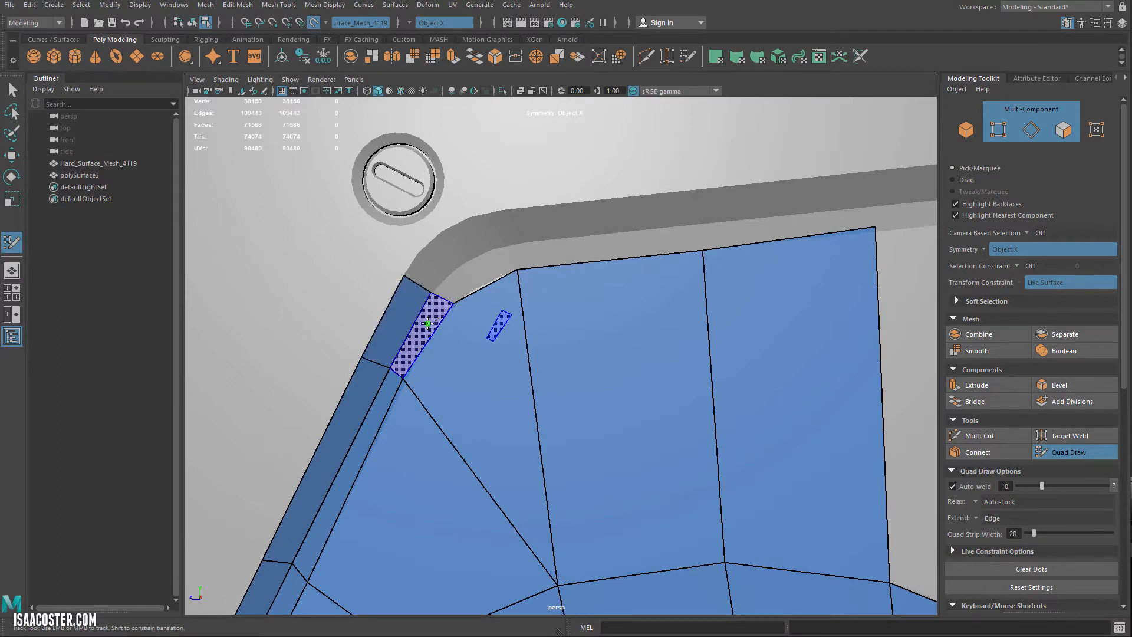
{"action": "left_click", "coordinate": [395, 340], "text": "shift"}
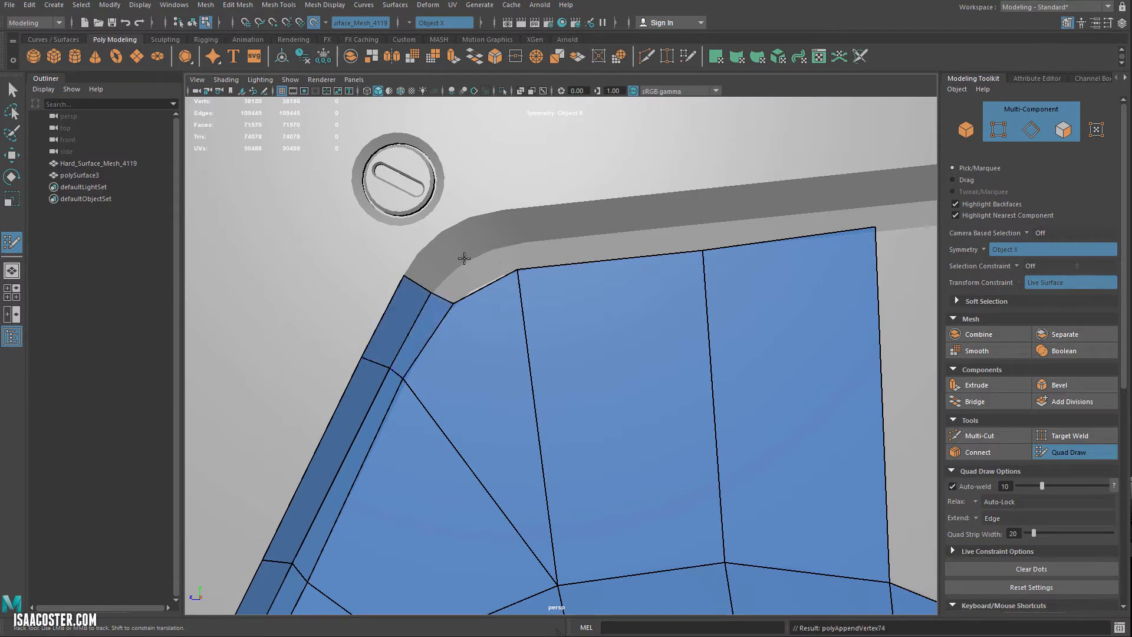
Step: Delete the large panel face beside the rounded corner and fill the groove around that corner with two rows of quads
{"action": "left_click", "coordinate": [468, 263]}
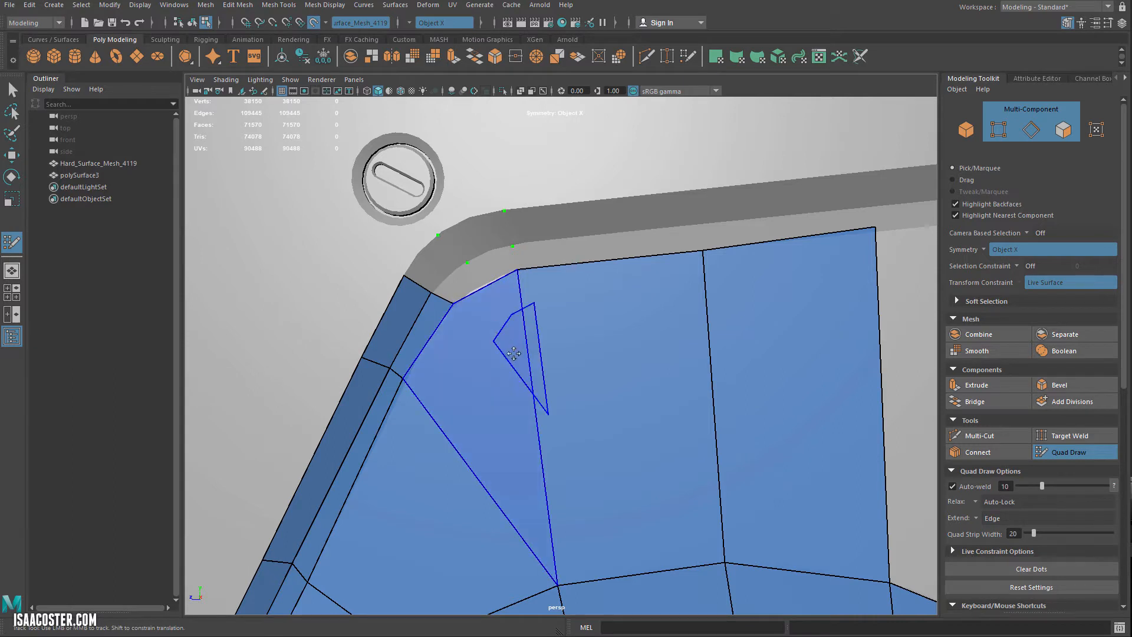
{"action": "left_click", "coordinate": [501, 354], "text": "ctrl+shift"}
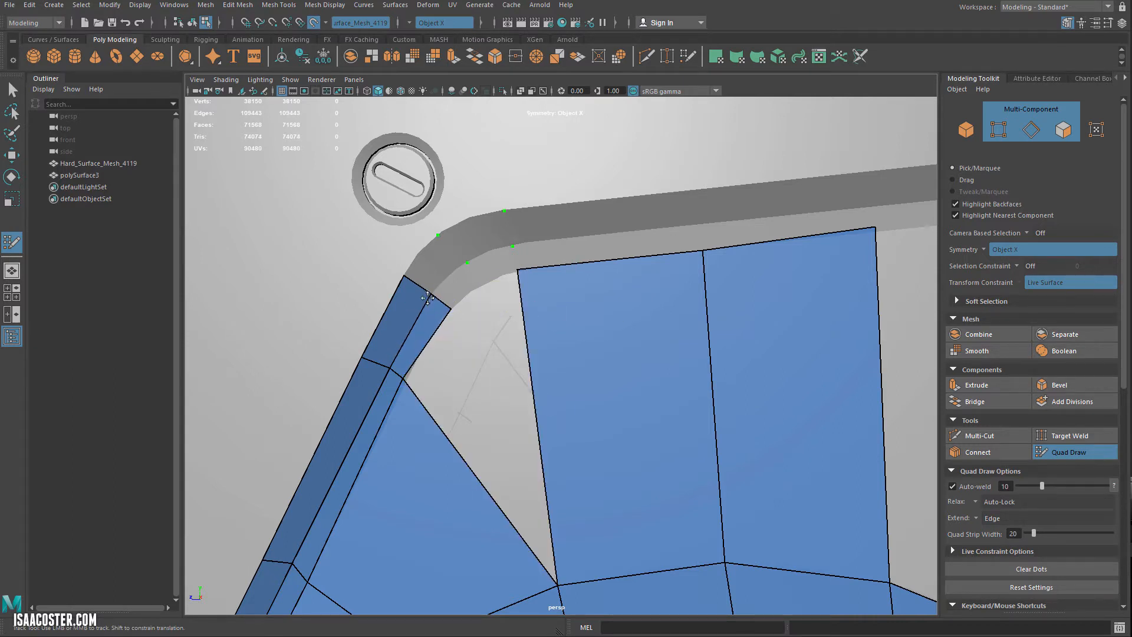
{"action": "left_click", "coordinate": [441, 262], "text": "shift"}
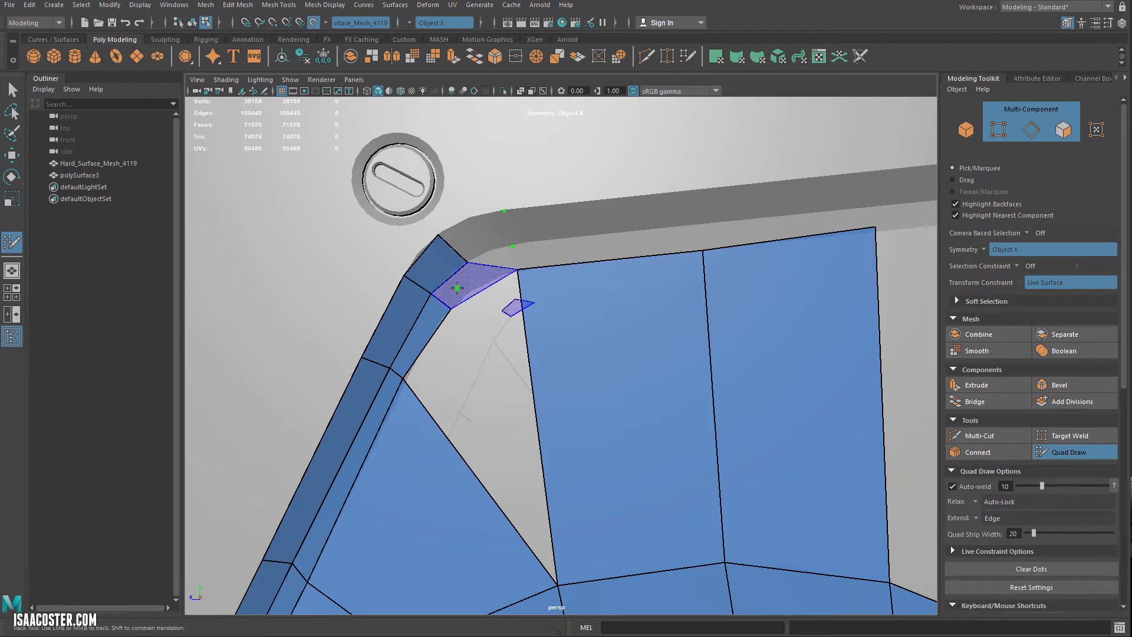
{"action": "left_click", "coordinate": [481, 285]}
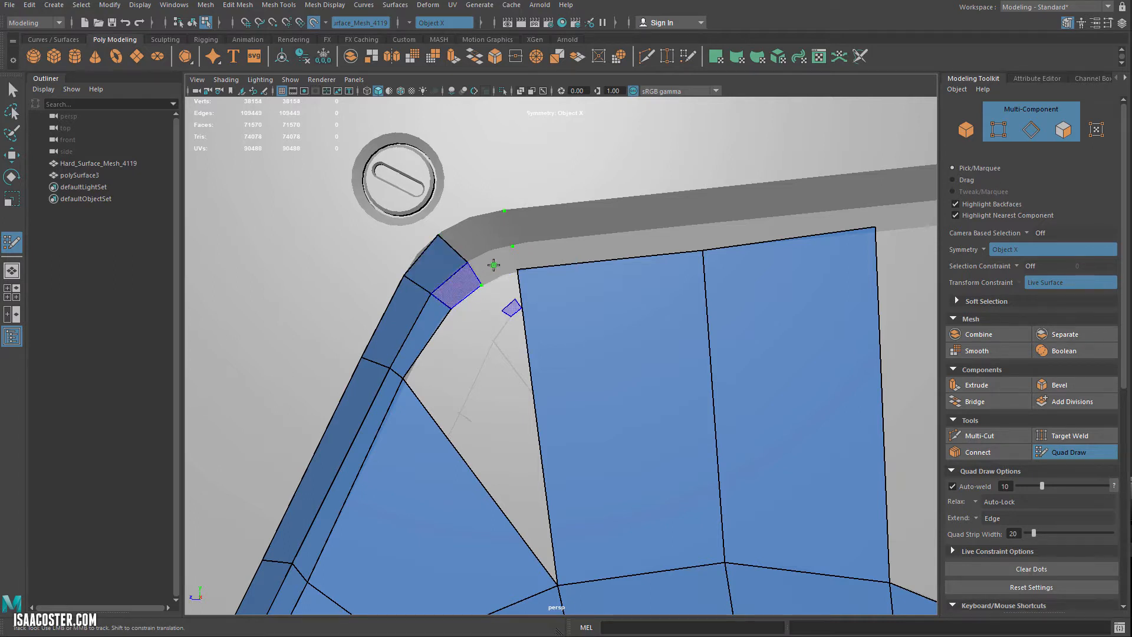
{"action": "left_click", "coordinate": [468, 281], "text": "shift"}
{"action": "left_click", "coordinate": [494, 264], "text": "shift"}
{"action": "left_click", "coordinate": [479, 239], "text": "shift"}
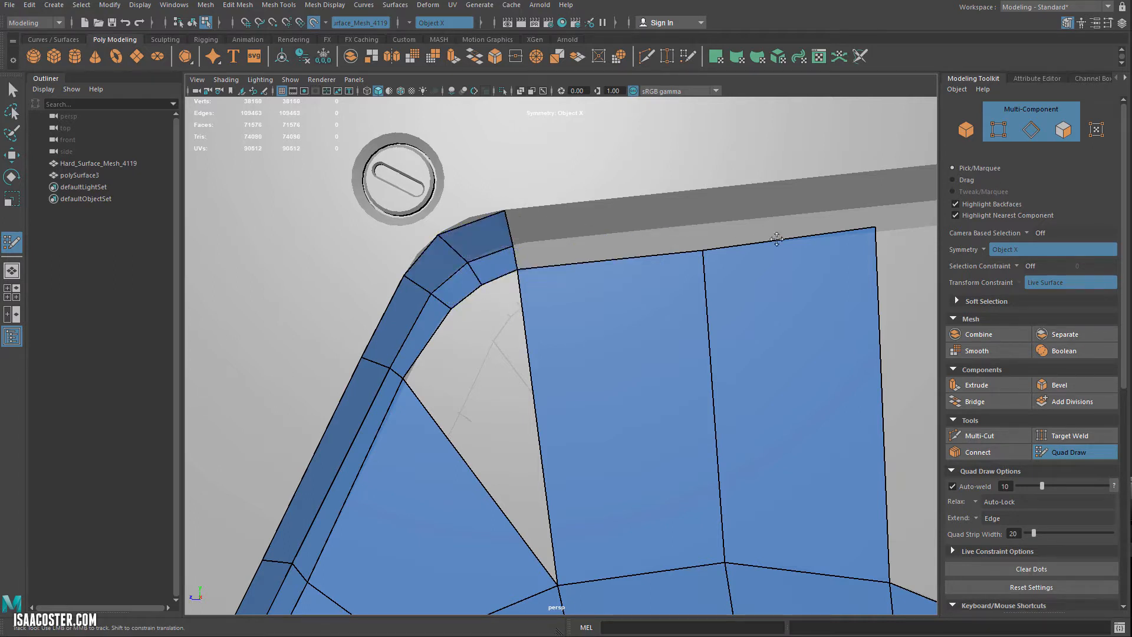
Step: Weld the middle vertex on the panel's groove-side edge onto the next vertex along the groove
{"action": "right_click_drag", "start_coordinate": [776, 239], "coordinate": [595, 304], "text": "alt"}
{"action": "mouse_move", "coordinate": [601, 315]}
{"action": "left_mouse_down"}
{"action": "mouse_move", "coordinate": [546, 315]}
{"action": "mouse_move", "coordinate": [693, 302]}
{"action": "left_mouse_up"}
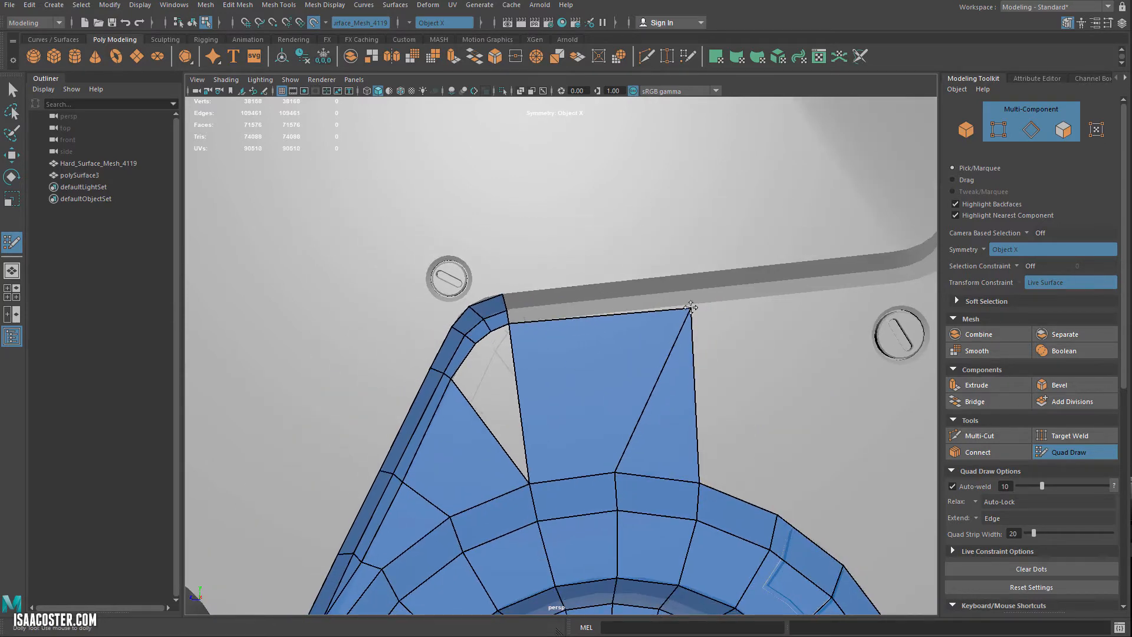
{"action": "left_click_drag", "start_coordinate": [607, 353], "coordinate": [579, 377], "text": "alt"}
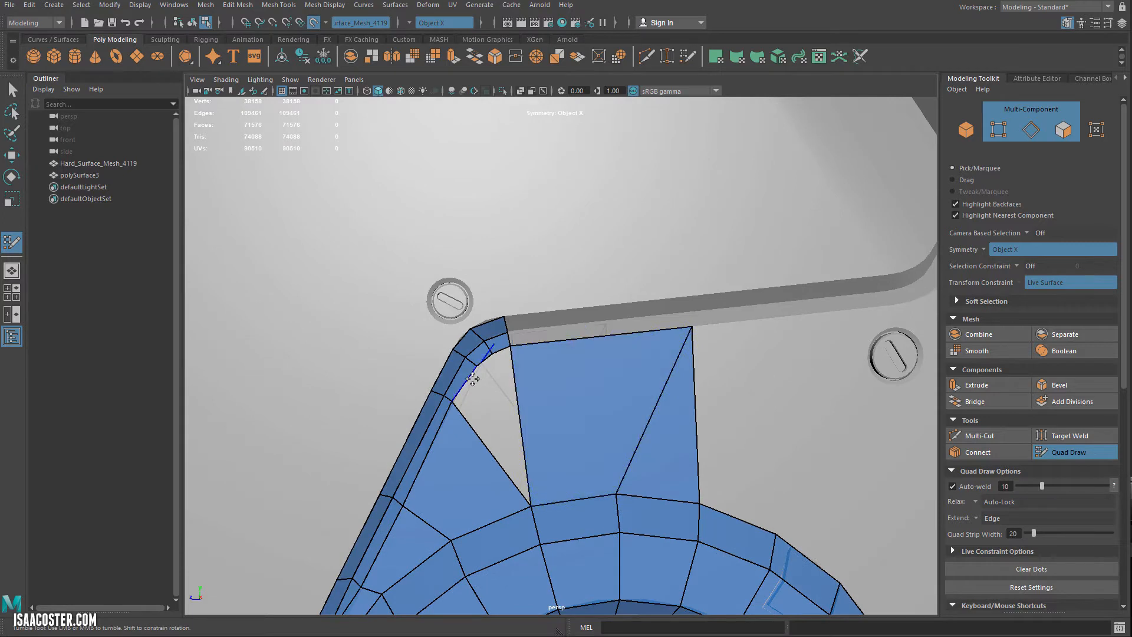
{"action": "right_click_drag", "start_coordinate": [508, 375], "coordinate": [556, 363], "text": "alt"}
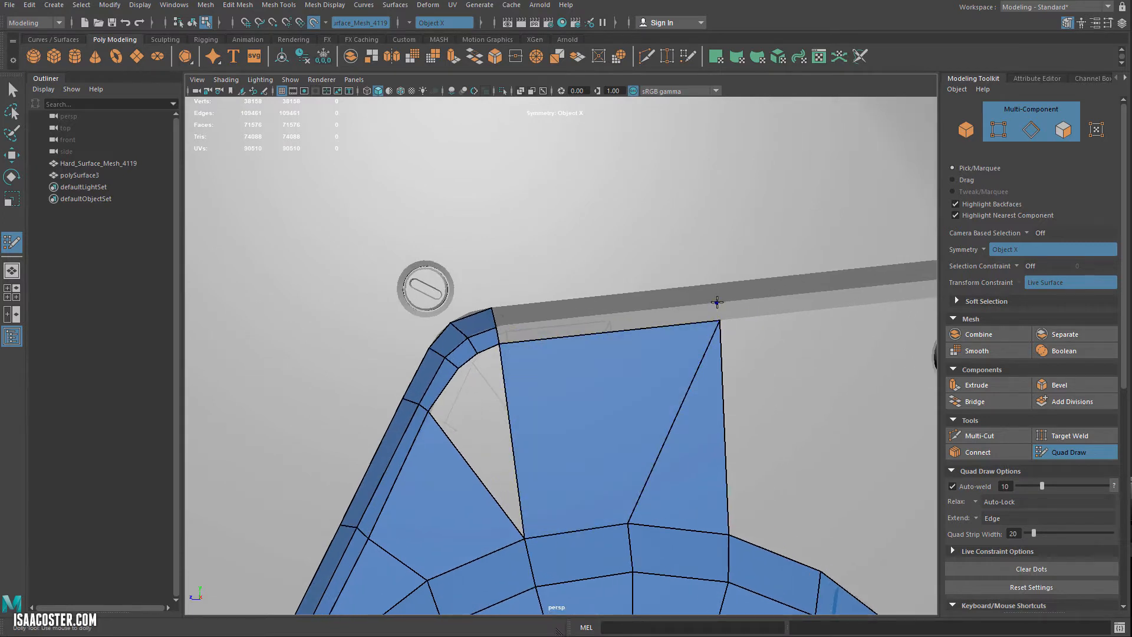
Step: Extend the two-row groove strip from the rounded corner along the straight section to the panel's far vertex
{"action": "left_click", "coordinate": [714, 284]}
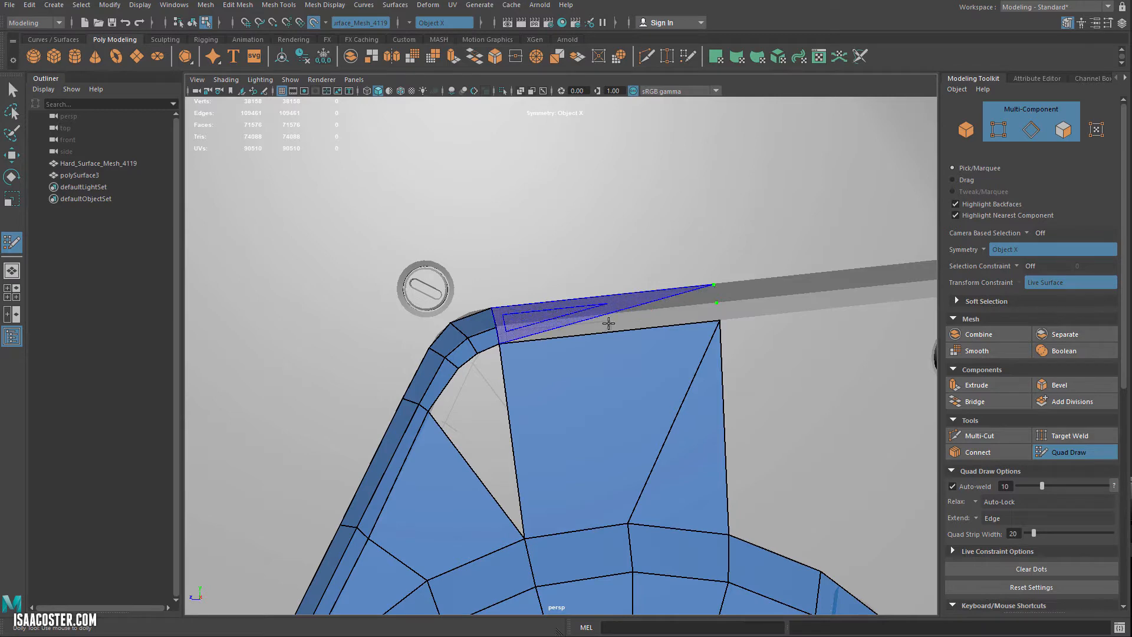
{"action": "mouse_move", "coordinate": [606, 323]}
{"action": "middle_mouse_down", "text": "alt"}
{"action": "mouse_move", "coordinate": [636, 303]}
{"action": "mouse_move", "coordinate": [640, 351]}
{"action": "middle_mouse_up", "text": "alt"}
{"action": "left_click_drag", "start_coordinate": [640, 350], "coordinate": [639, 293], "text": "alt"}
{"action": "left_click_drag", "start_coordinate": [688, 255], "coordinate": [676, 283], "text": "alt"}
{"action": "middle_click_drag", "start_coordinate": [675, 247], "coordinate": [662, 293], "text": "alt"}
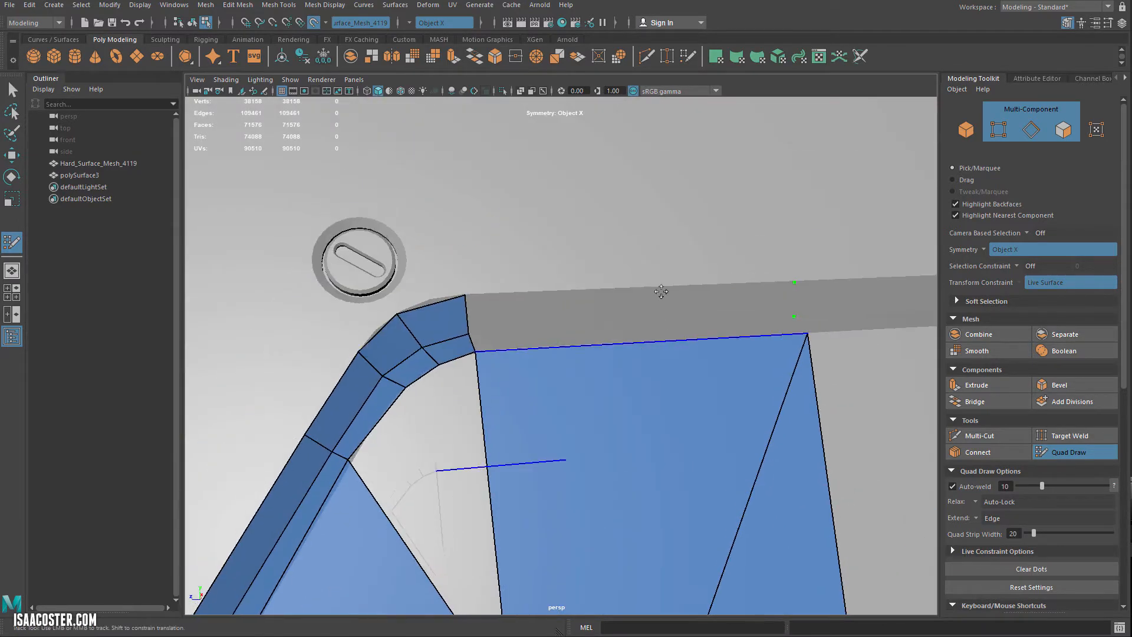
{"action": "left_click", "coordinate": [694, 348], "text": "shift"}
{"action": "key", "text": "ctrl+z"}
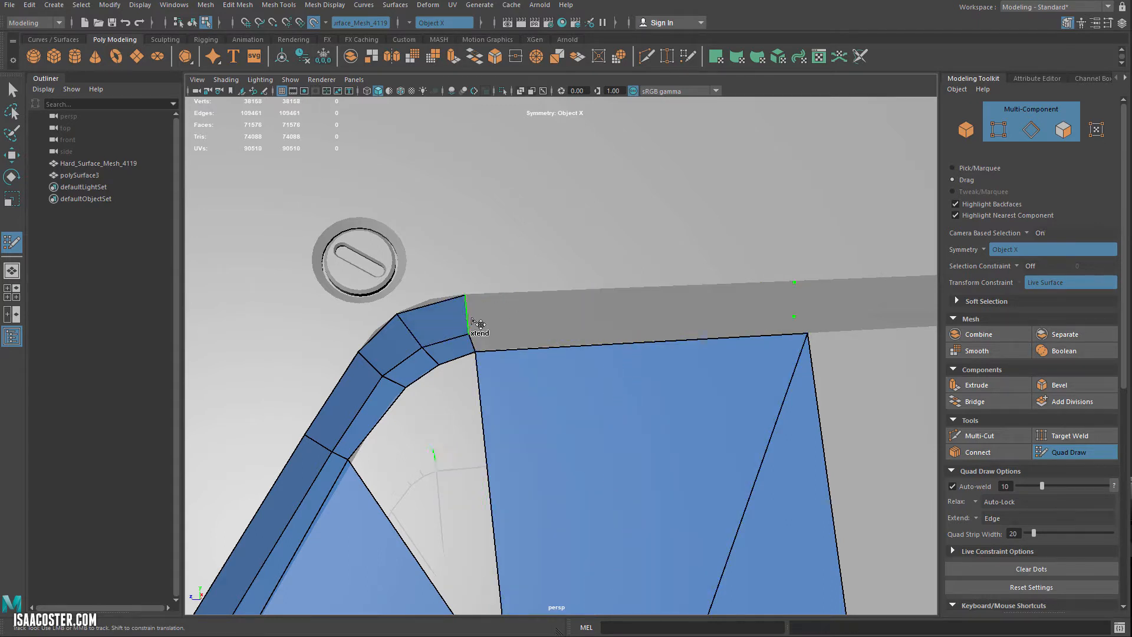
{"action": "mouse_move", "coordinate": [543, 324]}
{"action": "left_mouse_down"}
{"action": "mouse_move", "coordinate": [792, 297]}
{"action": "mouse_move", "coordinate": [687, 318]}
{"action": "mouse_move", "coordinate": [611, 286]}
{"action": "mouse_move", "coordinate": [566, 328]}
{"action": "mouse_move", "coordinate": [556, 318]}
{"action": "left_mouse_up"}
{"action": "right_click_drag", "start_coordinate": [555, 318], "coordinate": [517, 326], "text": "alt"}
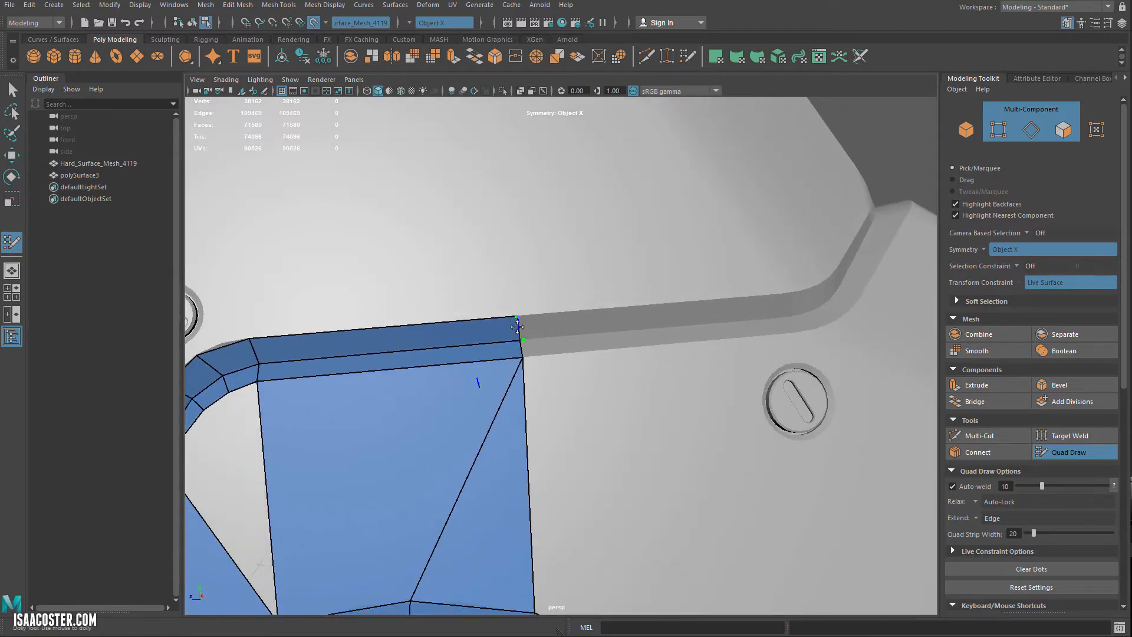
Step: Nudge the vertices along the inside of the rounded corner to fit the groove edge
{"action": "middle_click_drag", "start_coordinate": [571, 431], "coordinate": [525, 352], "text": "alt"}
{"action": "right_click_drag", "start_coordinate": [525, 351], "coordinate": [421, 369], "text": "alt"}
{"action": "middle_click_drag", "start_coordinate": [421, 370], "coordinate": [576, 366], "text": "alt"}
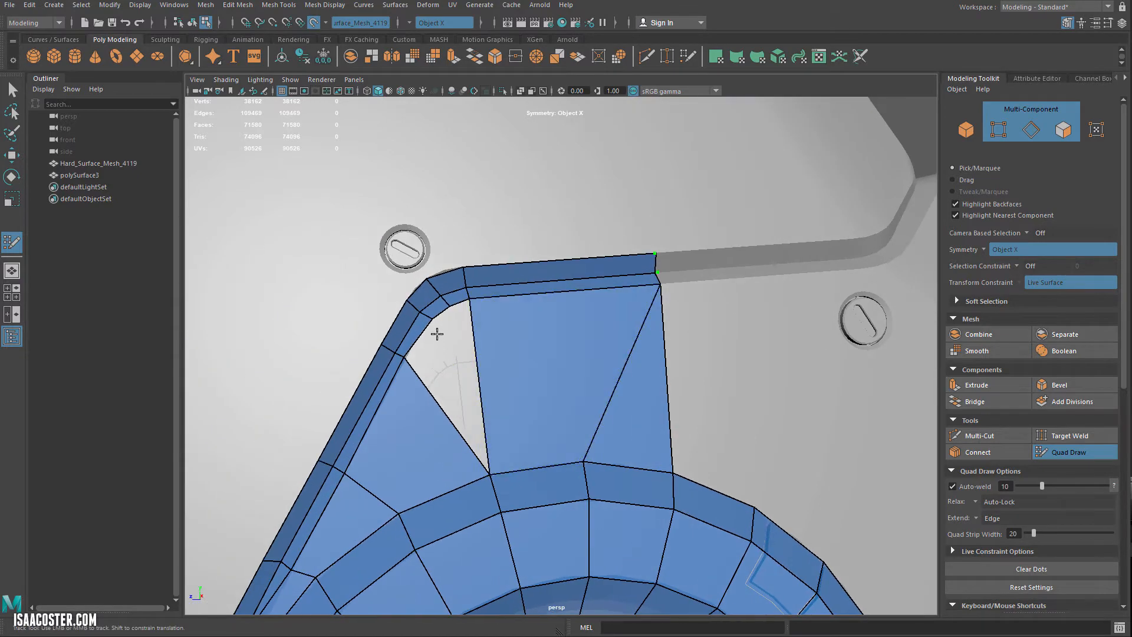
{"action": "scroll", "coordinate": [432, 323], "scroll_direction": "up", "scroll_amount": 3}
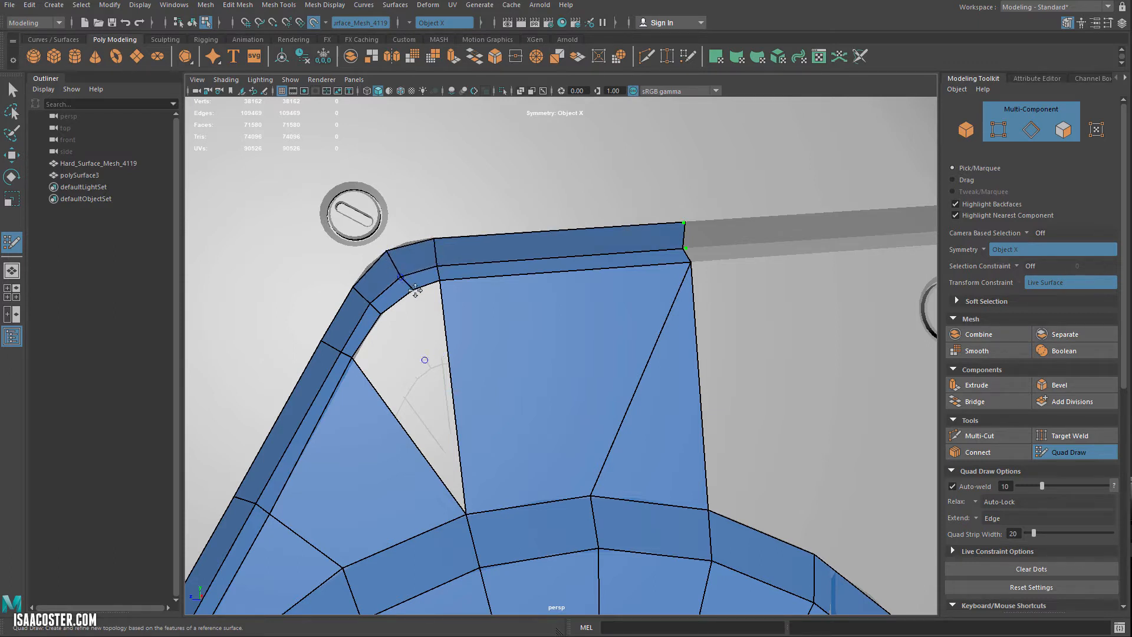
{"action": "left_click_drag", "start_coordinate": [441, 283], "coordinate": [440, 285]}
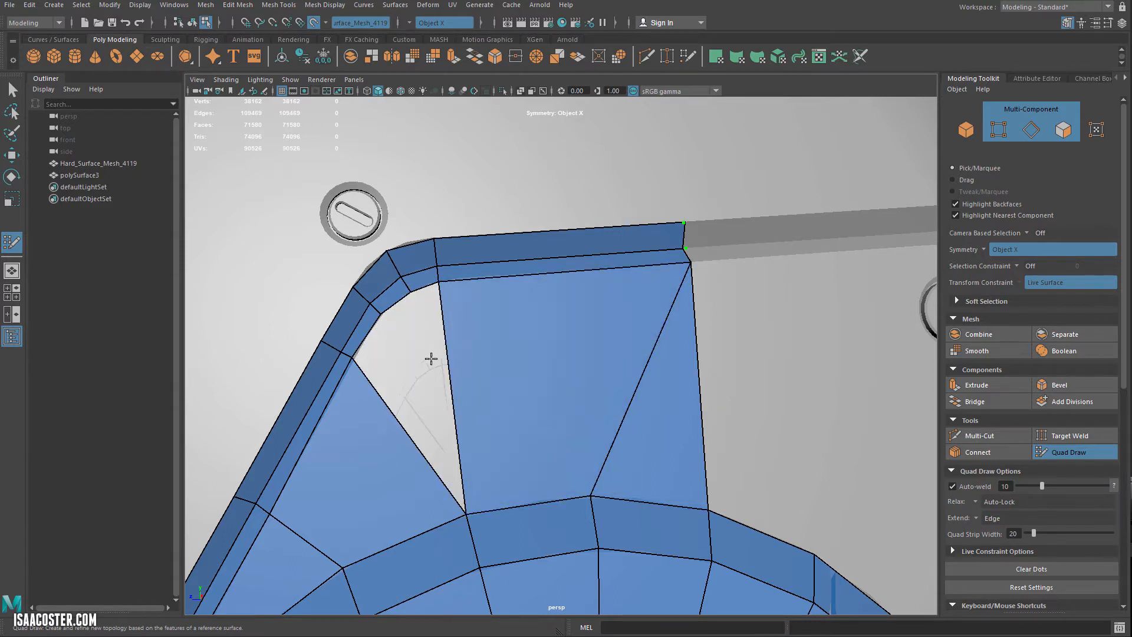
Step: Delete the large panel quad and refill the gap between the rounded corner, the groove strip and the circular ring with new faces
{"action": "middle_click_drag", "start_coordinate": [430, 356], "coordinate": [442, 313], "text": "alt"}
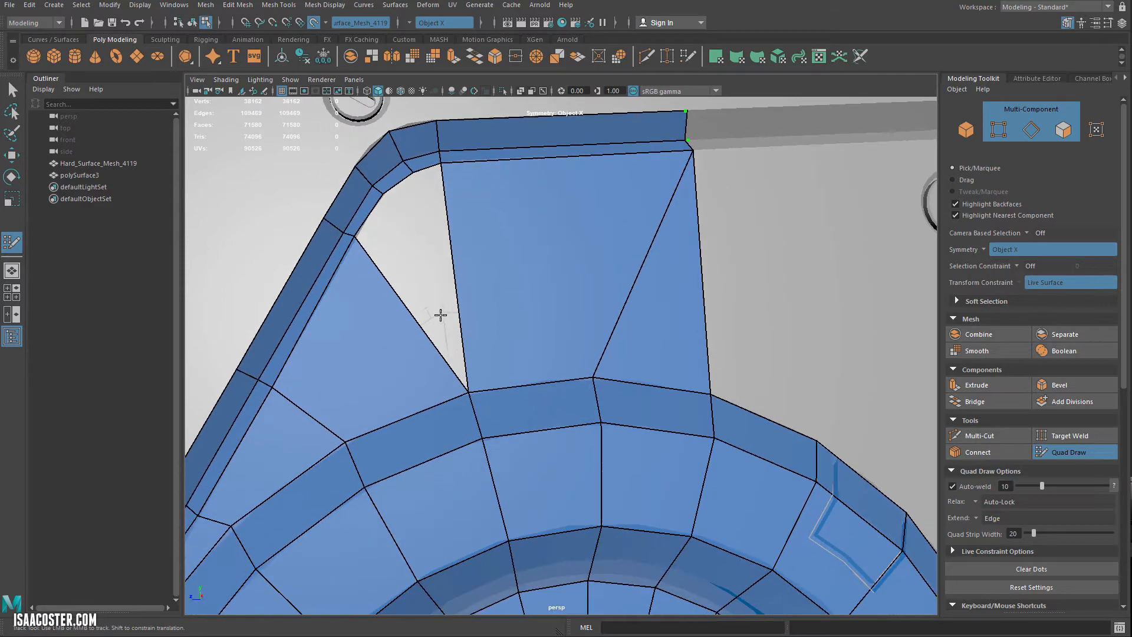
{"action": "left_click", "coordinate": [534, 276], "text": "ctrl+shift"}
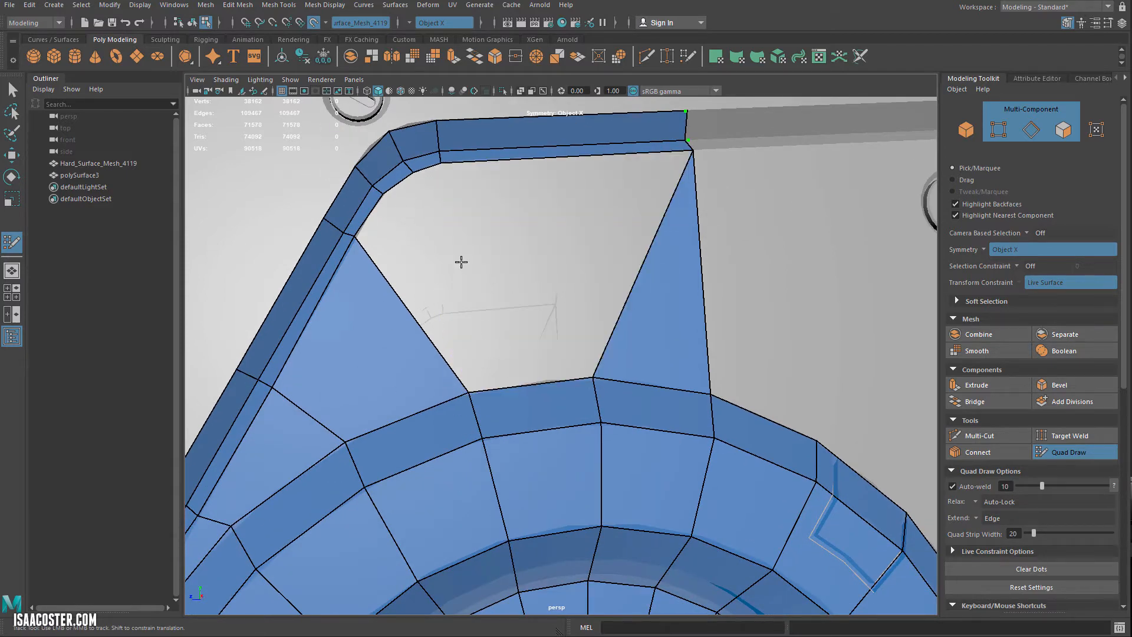
{"action": "left_click", "coordinate": [463, 264]}
{"action": "left_click", "coordinate": [470, 268], "text": "shift"}
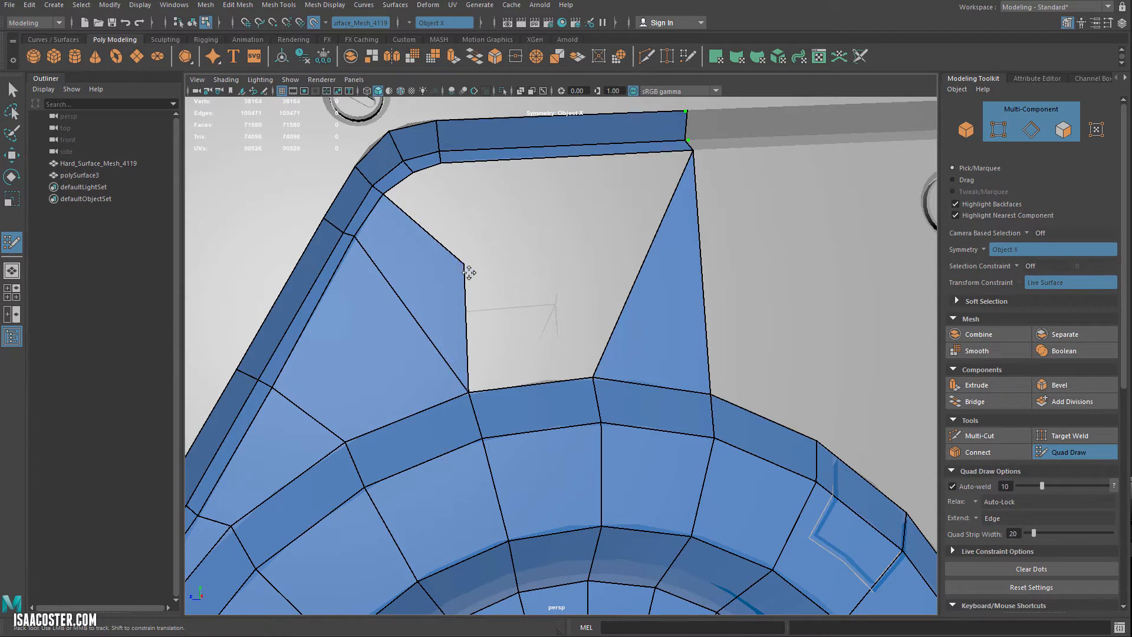
{"action": "left_click_drag", "start_coordinate": [466, 267], "coordinate": [469, 390]}
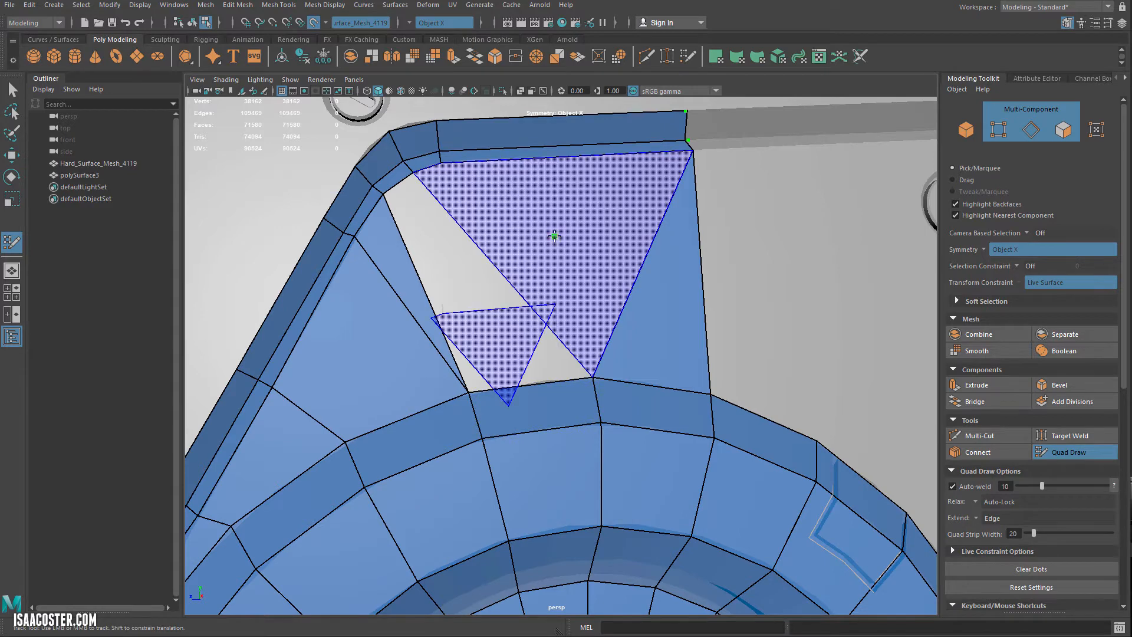
{"action": "left_click", "coordinate": [554, 235], "text": "shift"}
{"action": "left_click", "coordinate": [554, 352], "text": "shift"}
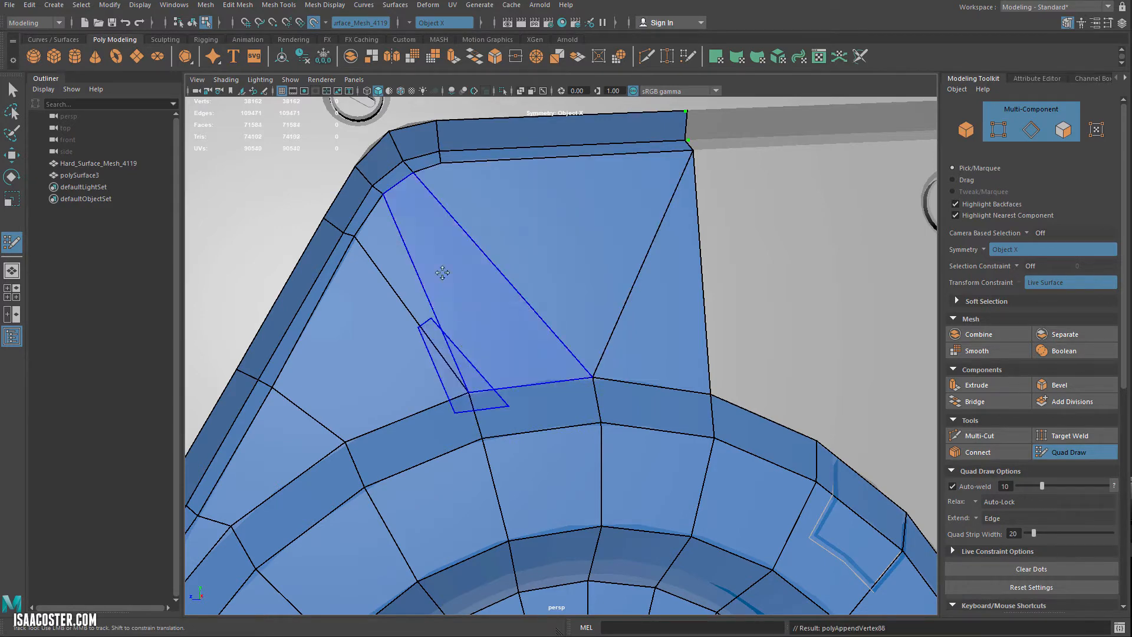
Step: Add a quad next to the existing panel faces, spanning from the groove's lower edge to the circular ring
{"action": "scroll", "coordinate": [497, 285], "scroll_direction": "down", "scroll_amount": 3}
{"action": "left_click_drag", "start_coordinate": [498, 286], "coordinate": [482, 304], "text": "alt"}
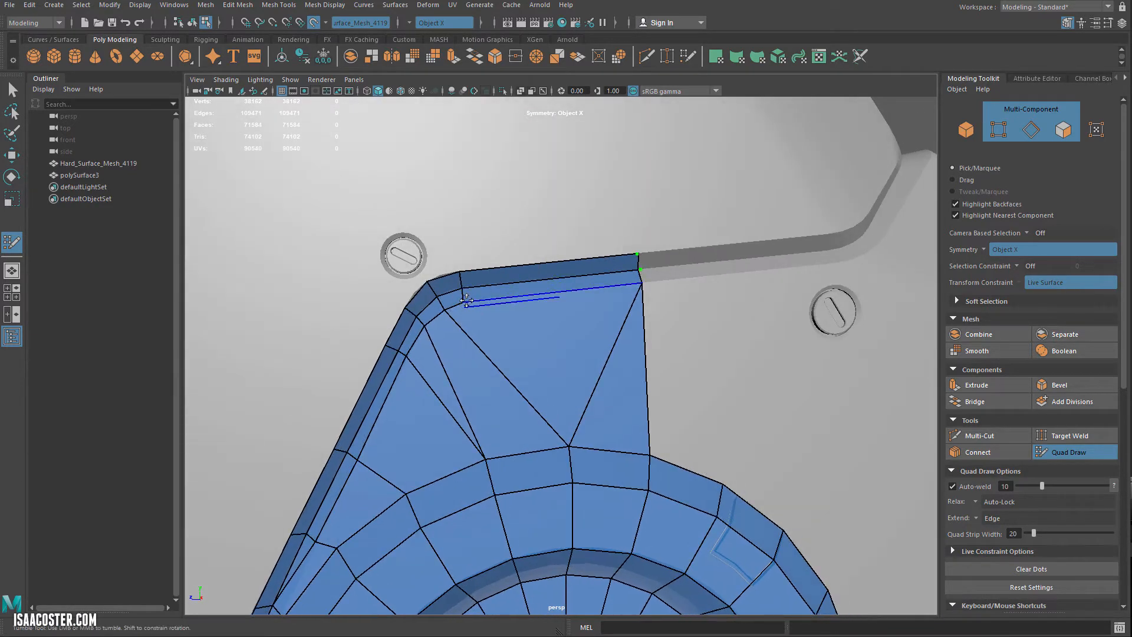
{"action": "mouse_move", "coordinate": [595, 335]}
{"action": "left_mouse_down", "text": "alt"}
{"action": "mouse_move", "coordinate": [651, 323]}
{"action": "mouse_move", "coordinate": [602, 350]}
{"action": "left_mouse_up", "text": "alt"}
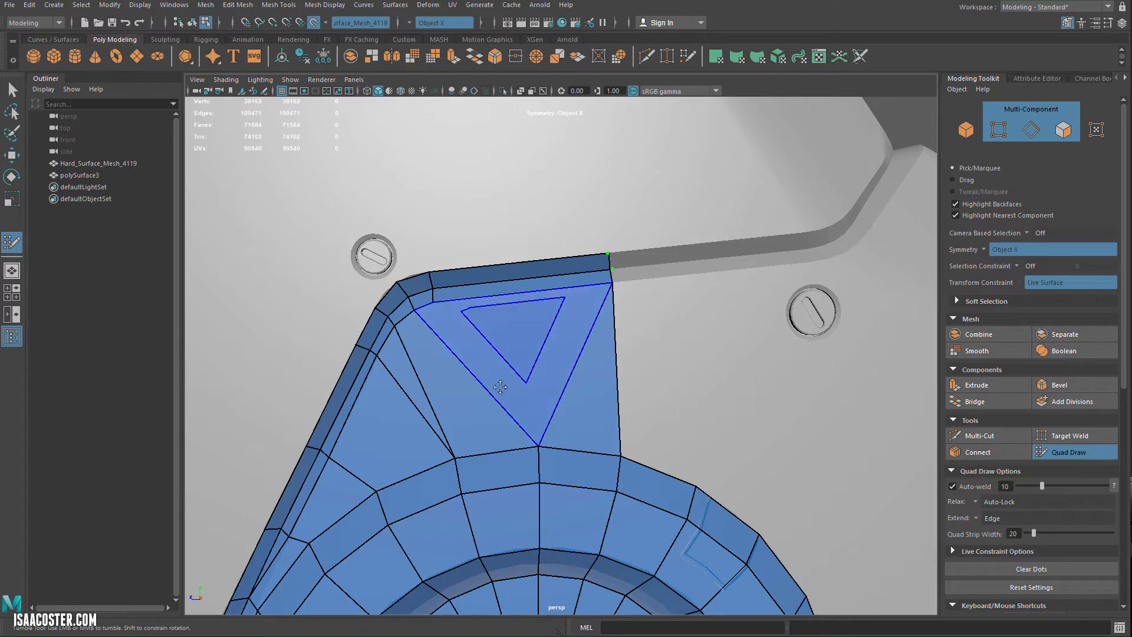
{"action": "mouse_move", "coordinate": [576, 384]}
{"action": "left_mouse_down", "text": "alt"}
{"action": "mouse_move", "coordinate": [554, 360]}
{"action": "mouse_move", "coordinate": [533, 364]}
{"action": "left_mouse_up", "text": "alt"}
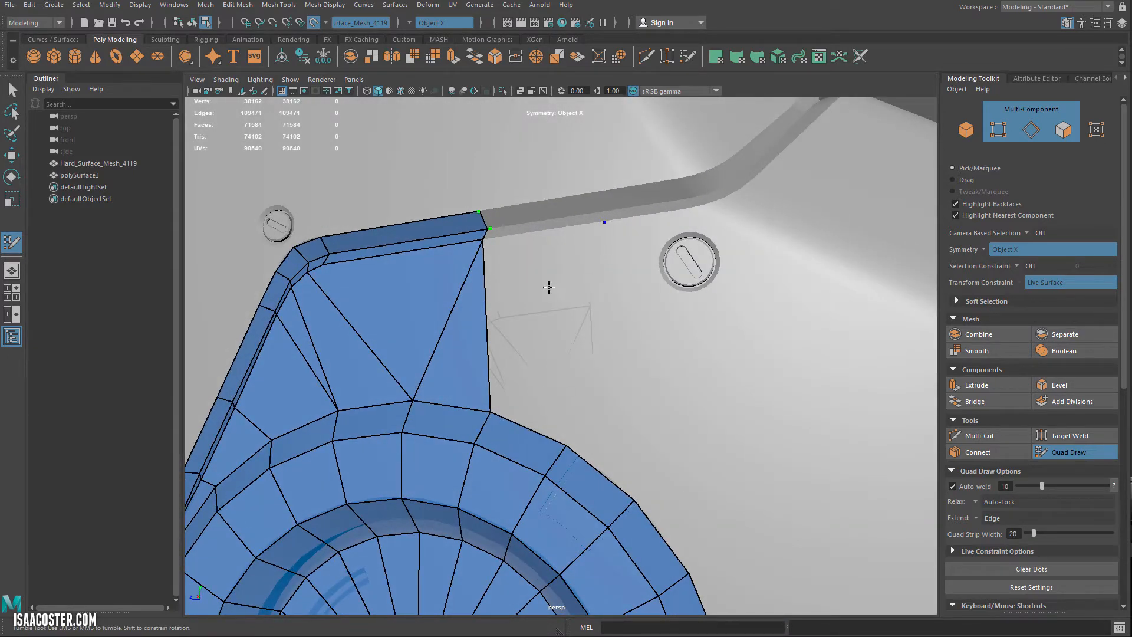
{"action": "left_click", "coordinate": [633, 262], "text": "shift"}
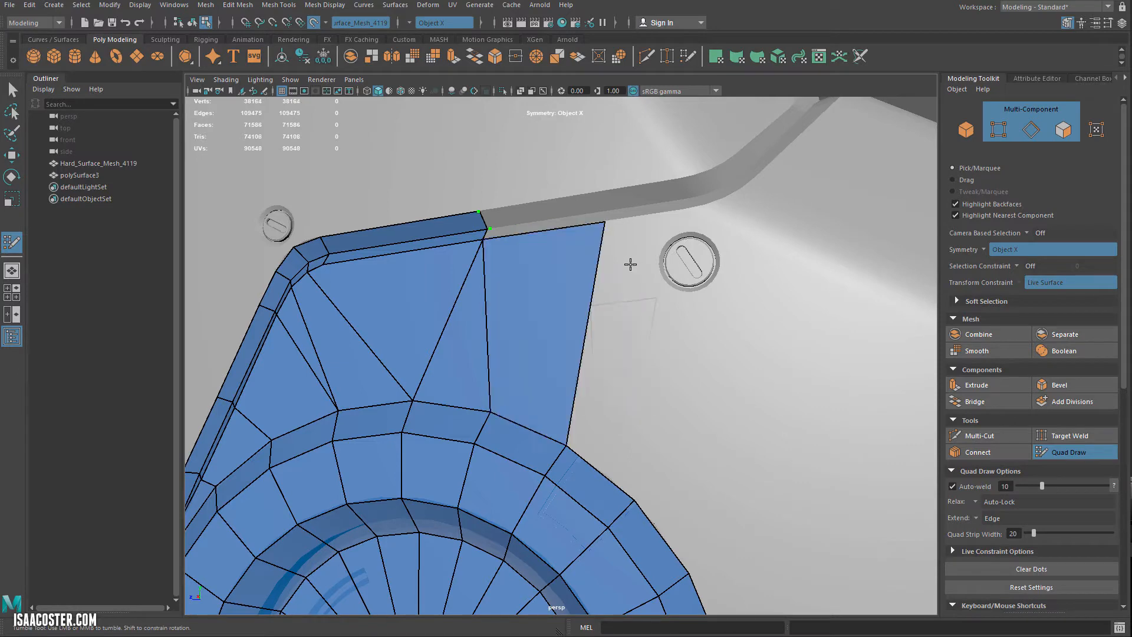
Step: Cover the screw area with a quad reaching to the ring and a triangle up to the groove's lower edge
{"action": "left_click_drag", "start_coordinate": [627, 260], "coordinate": [566, 278], "text": "alt"}
{"action": "middle_click_drag", "start_coordinate": [566, 278], "coordinate": [592, 265], "text": "alt"}
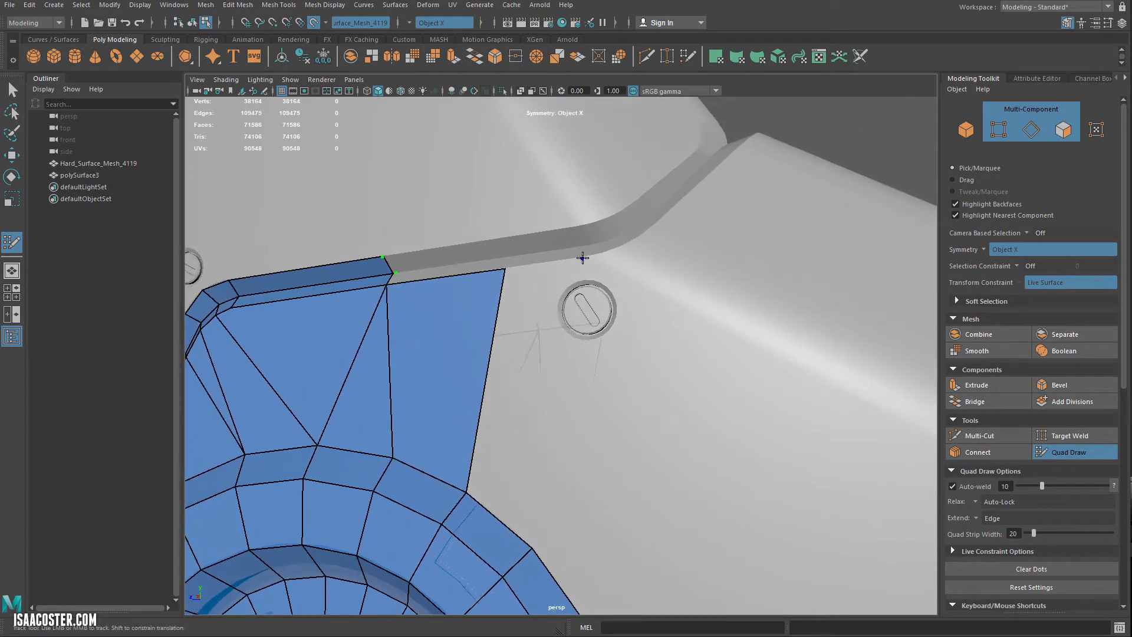
{"action": "left_click_drag", "start_coordinate": [569, 276], "coordinate": [524, 406], "text": "alt"}
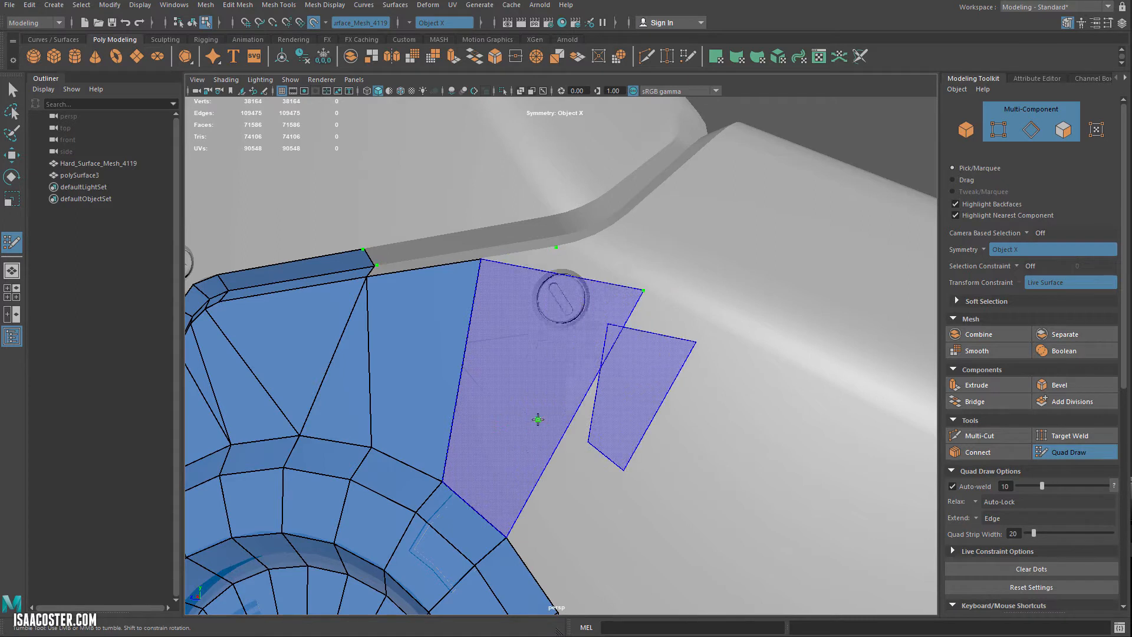
{"action": "left_click", "coordinate": [534, 416], "text": "shift"}
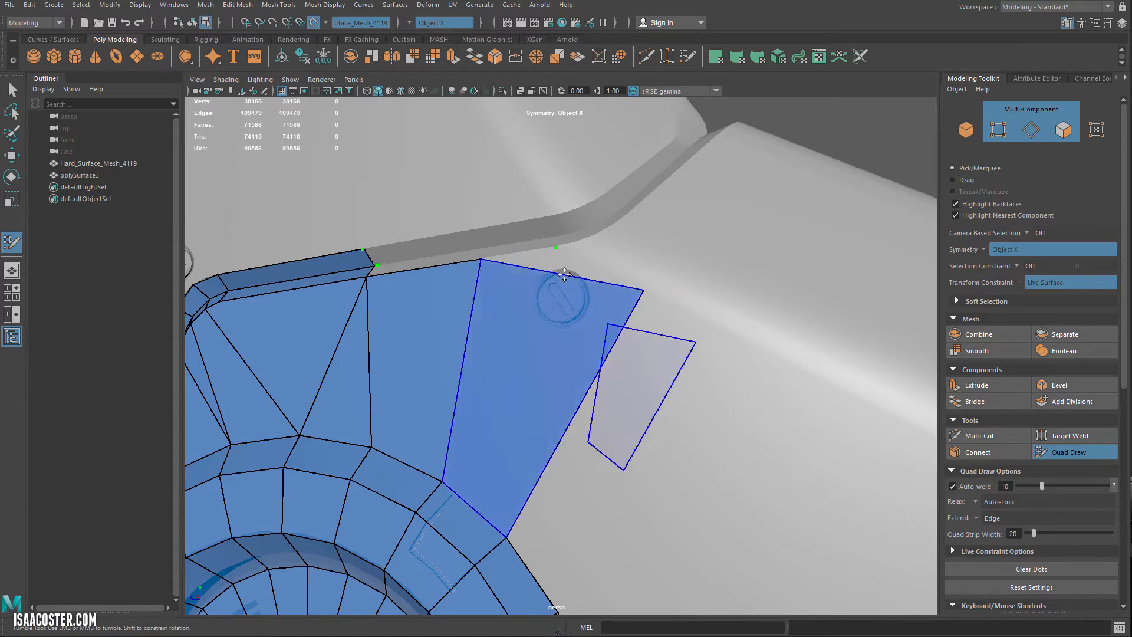
{"action": "left_click", "coordinate": [596, 267], "text": "shift"}
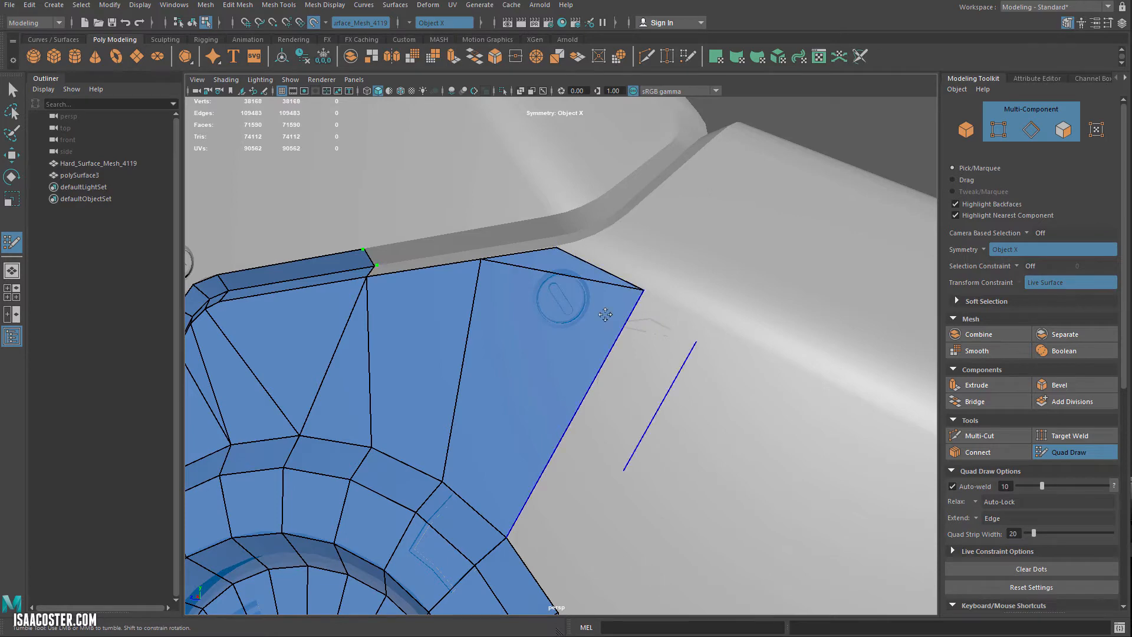
Step: Continue the fan of faces around the circular ring with two more large quads past the screw
{"action": "middle_click_drag", "start_coordinate": [634, 508], "coordinate": [572, 438], "text": "alt"}
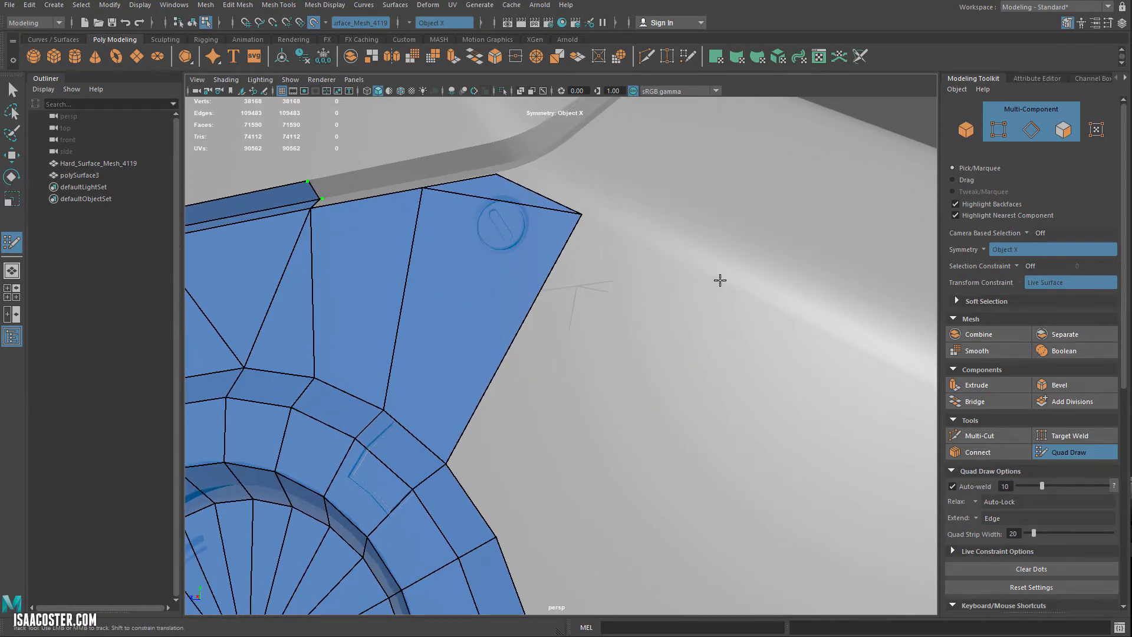
{"action": "left_click_drag", "start_coordinate": [706, 326], "coordinate": [591, 374], "text": "alt"}
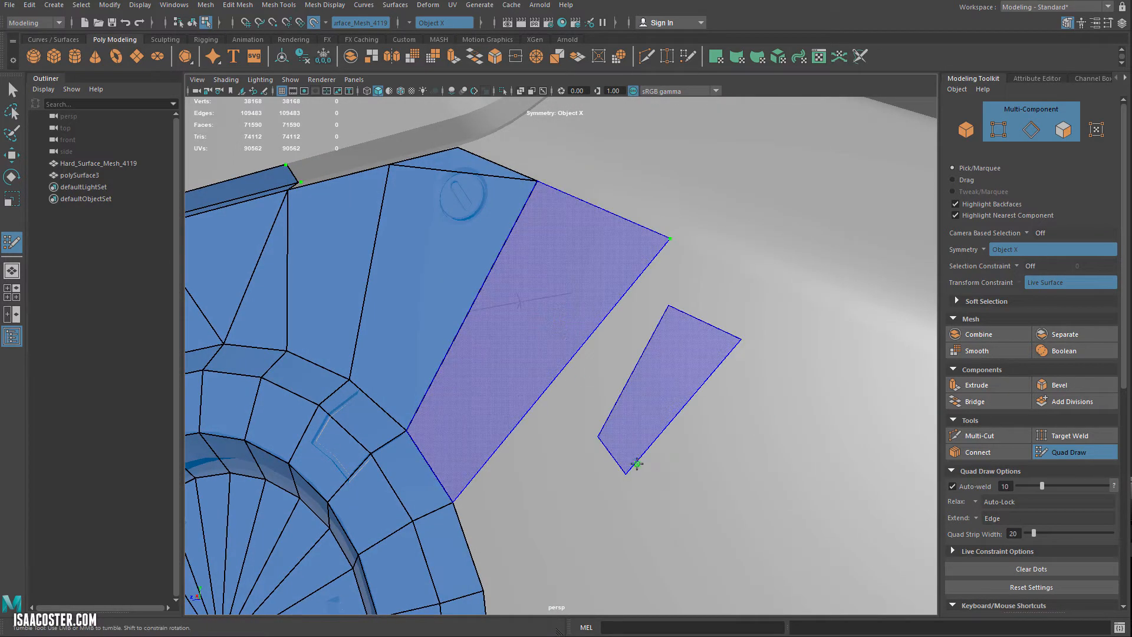
{"action": "left_click", "coordinate": [637, 464], "text": "shift"}
{"action": "mouse_move", "coordinate": [636, 464]}
{"action": "left_mouse_down", "text": "alt"}
{"action": "mouse_move", "coordinate": [606, 417]}
{"action": "mouse_move", "coordinate": [614, 324]}
{"action": "mouse_move", "coordinate": [662, 328]}
{"action": "mouse_move", "coordinate": [593, 316]}
{"action": "mouse_move", "coordinate": [477, 351]}
{"action": "left_mouse_up", "text": "alt"}
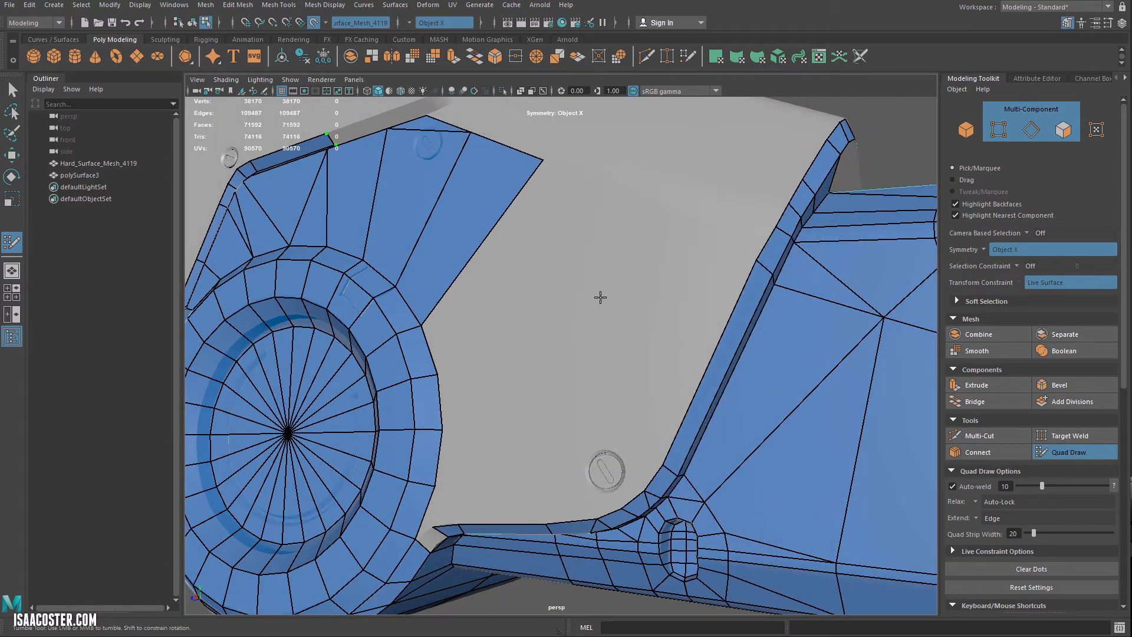
{"action": "left_click", "coordinate": [600, 300]}
{"action": "left_click", "coordinate": [592, 405], "text": "shift"}
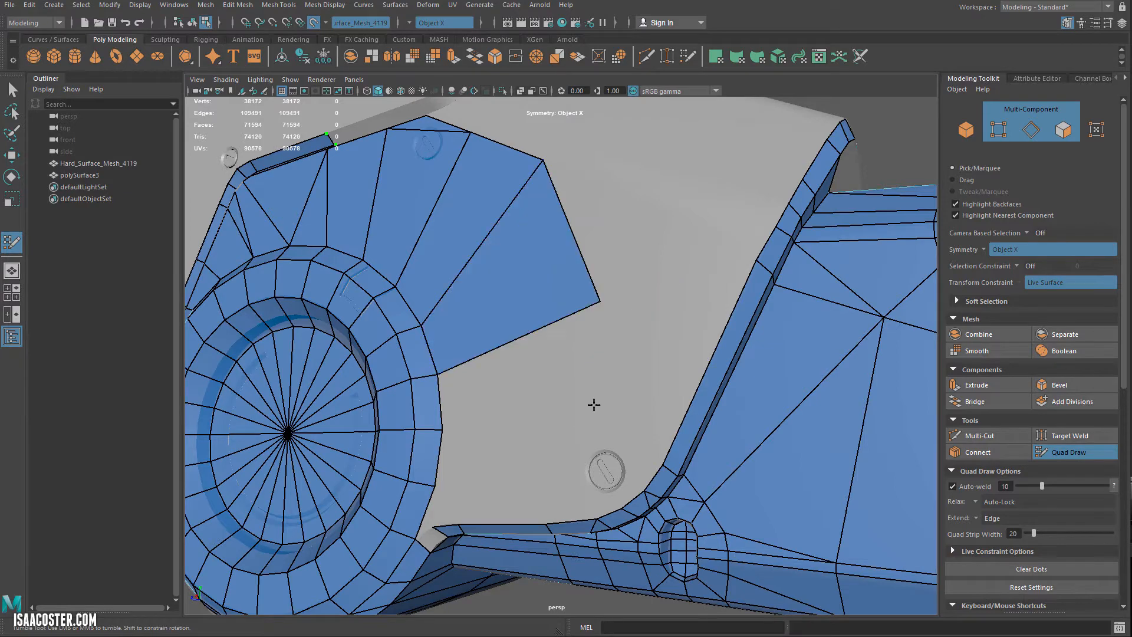
Step: Extend the fan around the circular ring with a quad above the lower screw, and close the gap where the groove strip meets the ring
{"action": "left_click", "coordinate": [558, 436], "text": "shift"}
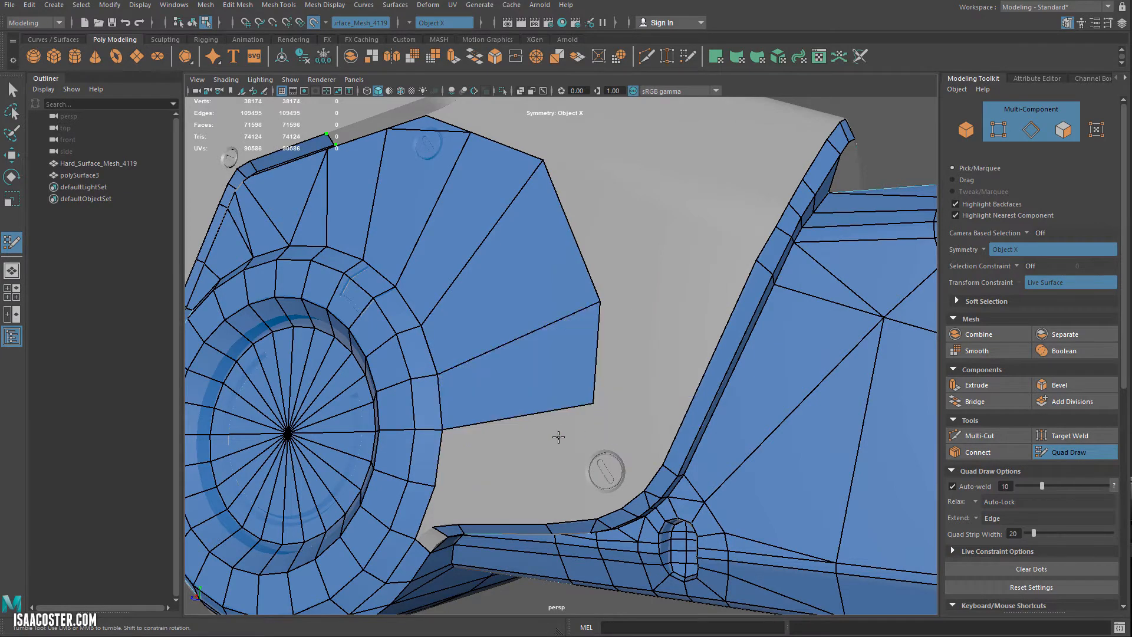
{"action": "mouse_move", "coordinate": [561, 434]}
{"action": "left_mouse_down", "text": "alt"}
{"action": "mouse_move", "coordinate": [560, 415]}
{"action": "mouse_move", "coordinate": [507, 430]}
{"action": "left_mouse_up", "text": "alt"}
{"action": "middle_click_drag", "start_coordinate": [433, 475], "coordinate": [495, 406], "text": "alt"}
{"action": "right_click_drag", "start_coordinate": [448, 415], "coordinate": [472, 421], "text": "alt"}
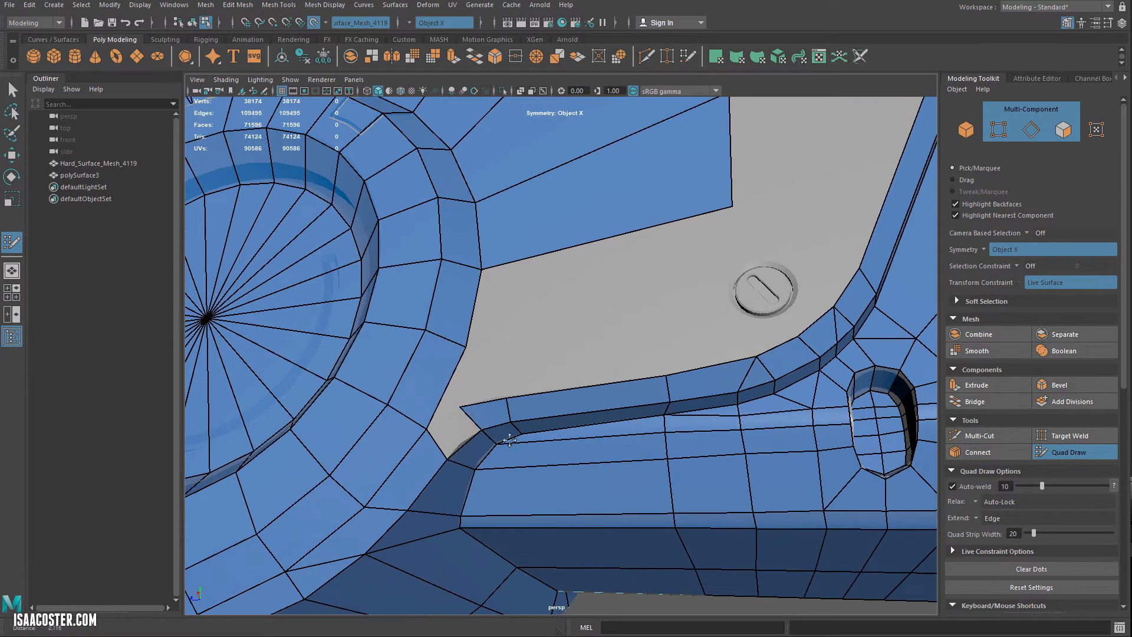
{"action": "left_click_drag", "start_coordinate": [460, 408], "coordinate": [426, 428]}
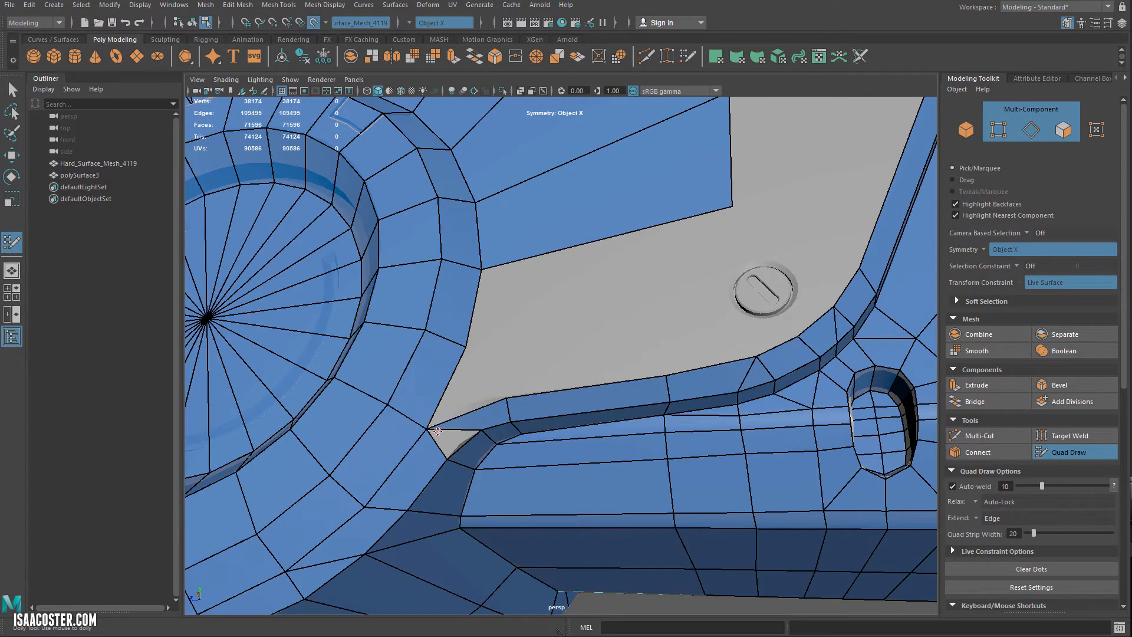
{"action": "left_click", "coordinate": [488, 375], "text": "shift"}
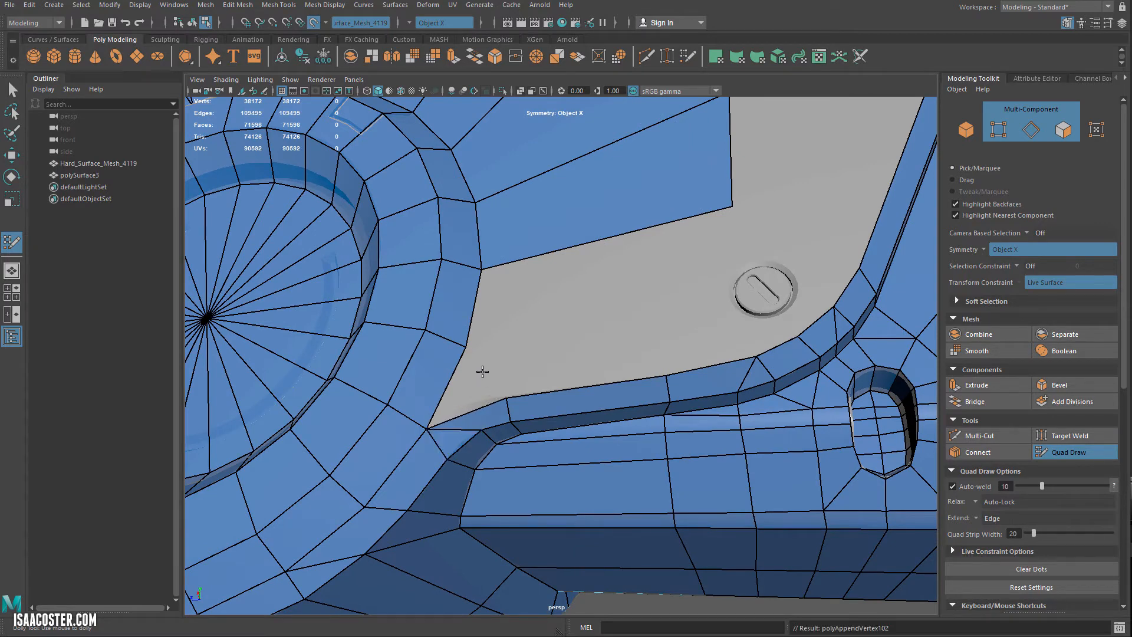
Step: Add two small quads between the circular ring and the end of the groove strip, welding their loose corners to the neighbouring vertices
{"action": "left_click", "coordinate": [501, 362]}
{"action": "left_click", "coordinate": [504, 360], "text": "shift"}
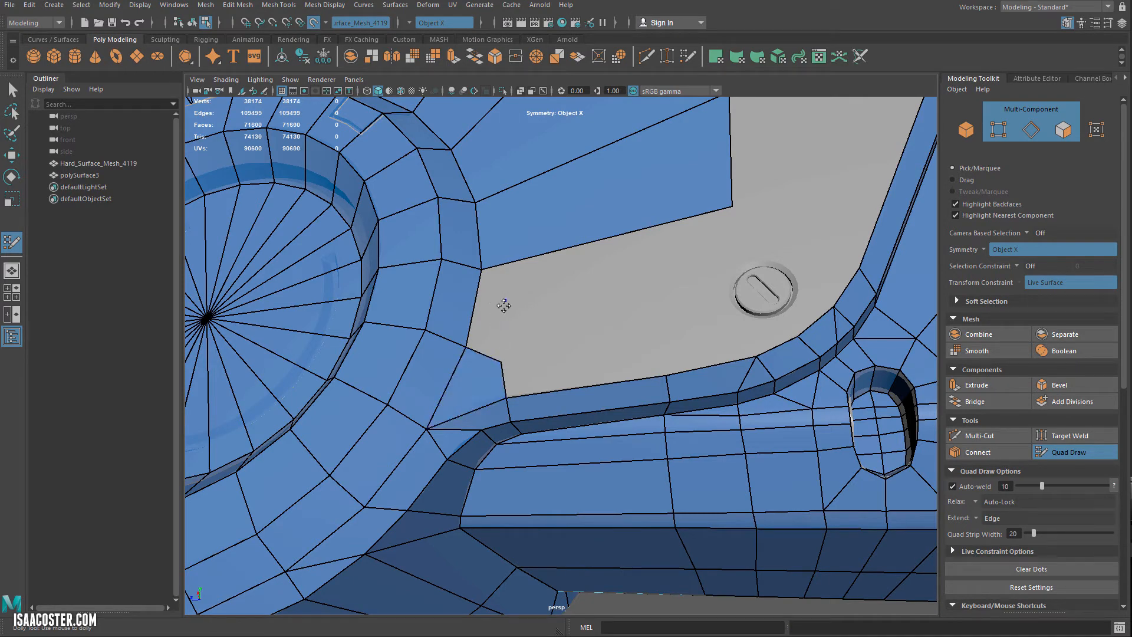
{"action": "left_click", "coordinate": [504, 300]}
{"action": "left_click", "coordinate": [508, 305], "text": "shift"}
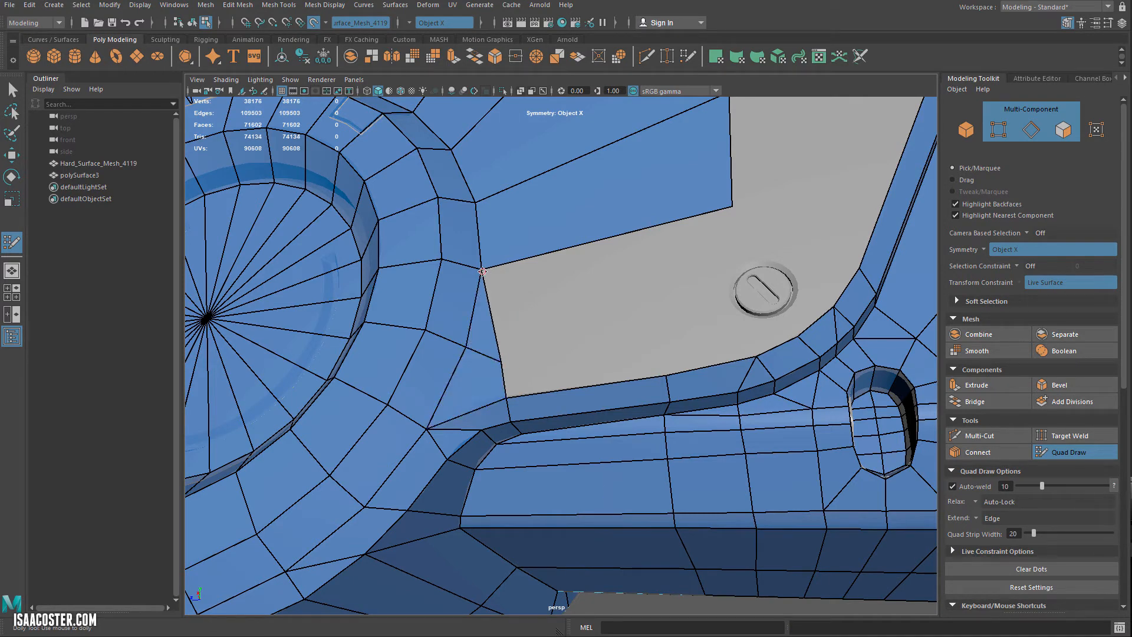
{"action": "left_click_drag", "start_coordinate": [542, 326], "coordinate": [505, 314], "text": "alt"}
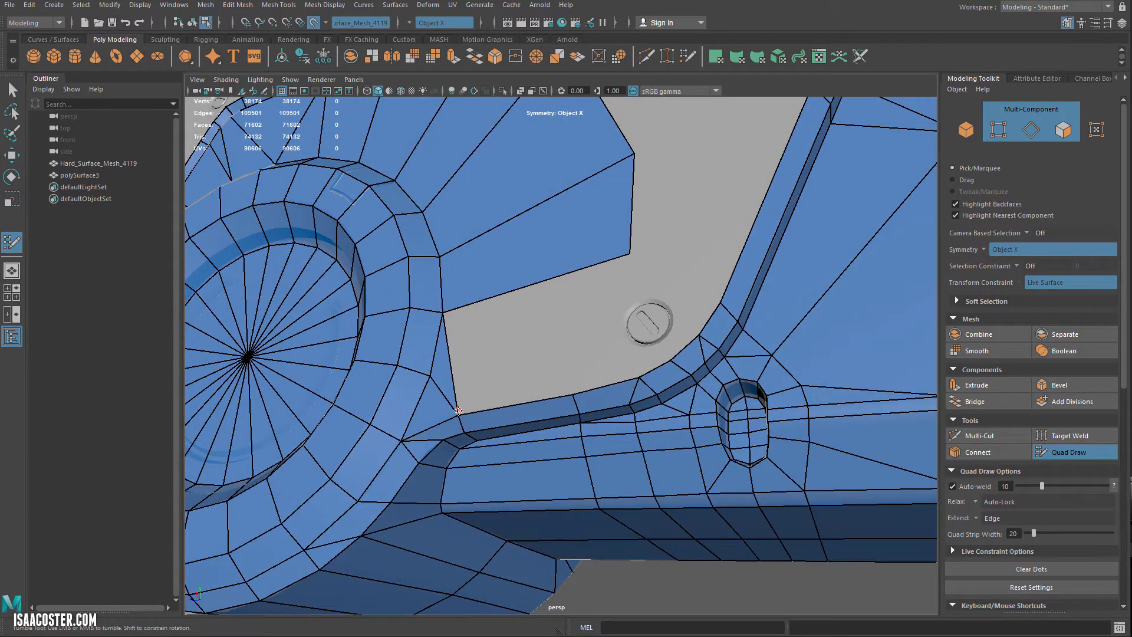
Step: Fill the opening between the fan and the groove strip with a quad and a triangle meeting at the ring
{"action": "left_click_drag", "start_coordinate": [579, 337], "coordinate": [616, 349], "text": "alt"}
{"action": "left_click_drag", "start_coordinate": [606, 393], "coordinate": [610, 392]}
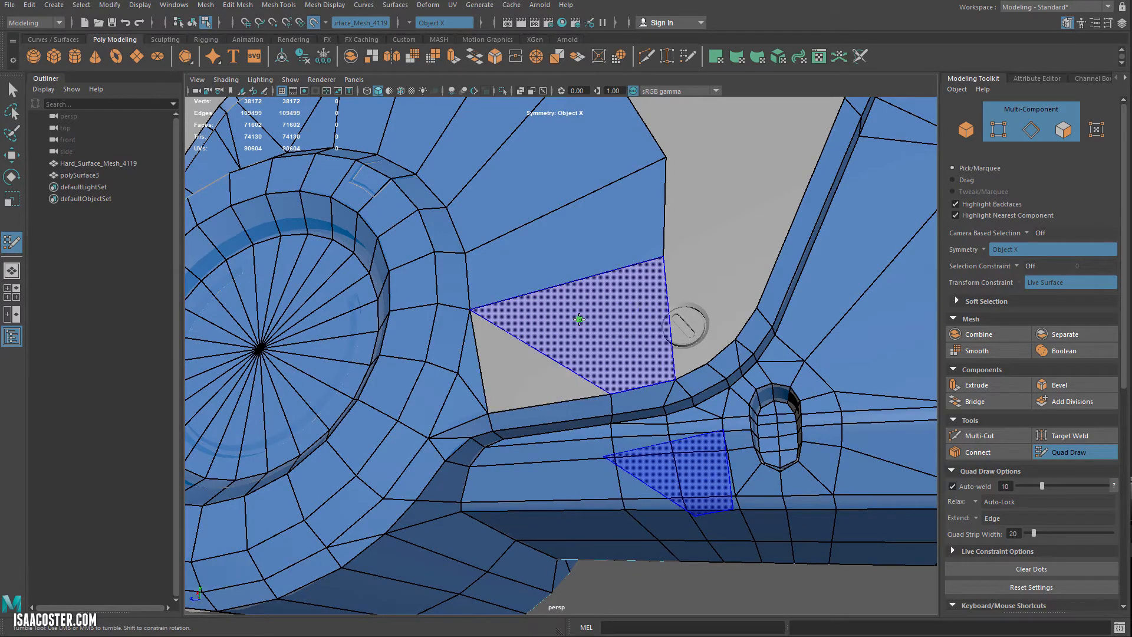
{"action": "left_click", "coordinate": [539, 381], "text": "shift"}
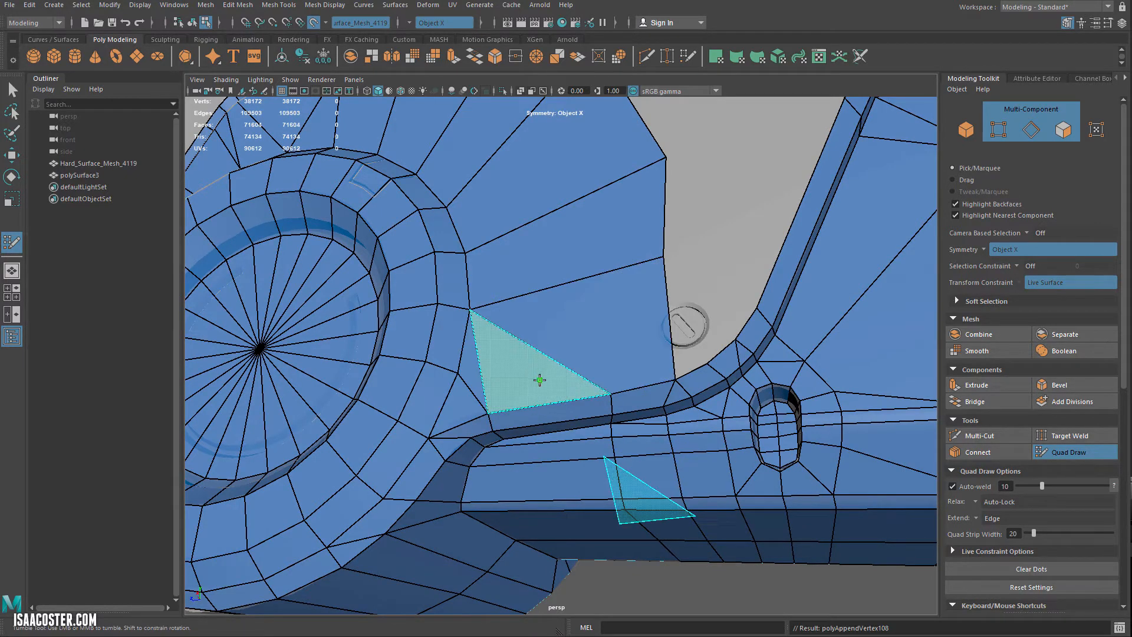
Step: Move the fan's outer corner vertex outward so its outer edge runs straight toward the groove strip
{"action": "middle_click_drag", "start_coordinate": [646, 333], "coordinate": [563, 361], "text": "alt"}
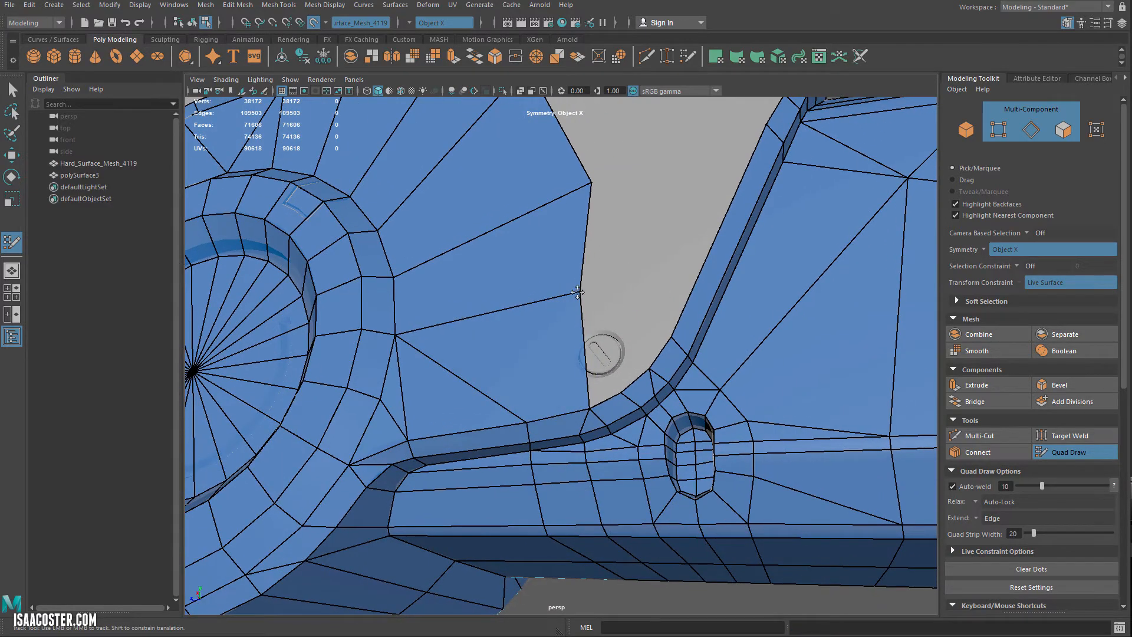
{"action": "middle_click_drag", "start_coordinate": [571, 262], "coordinate": [566, 264], "text": "alt"}
{"action": "left_click_drag", "start_coordinate": [566, 263], "coordinate": [613, 283], "text": "alt"}
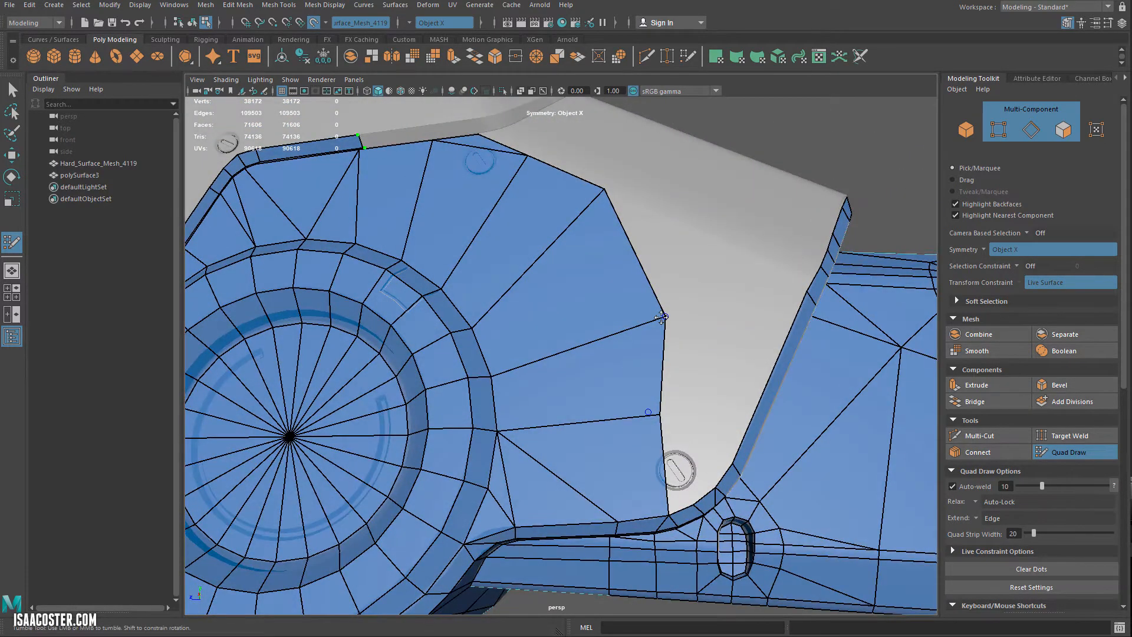
{"action": "left_click_drag", "start_coordinate": [699, 244], "coordinate": [709, 239]}
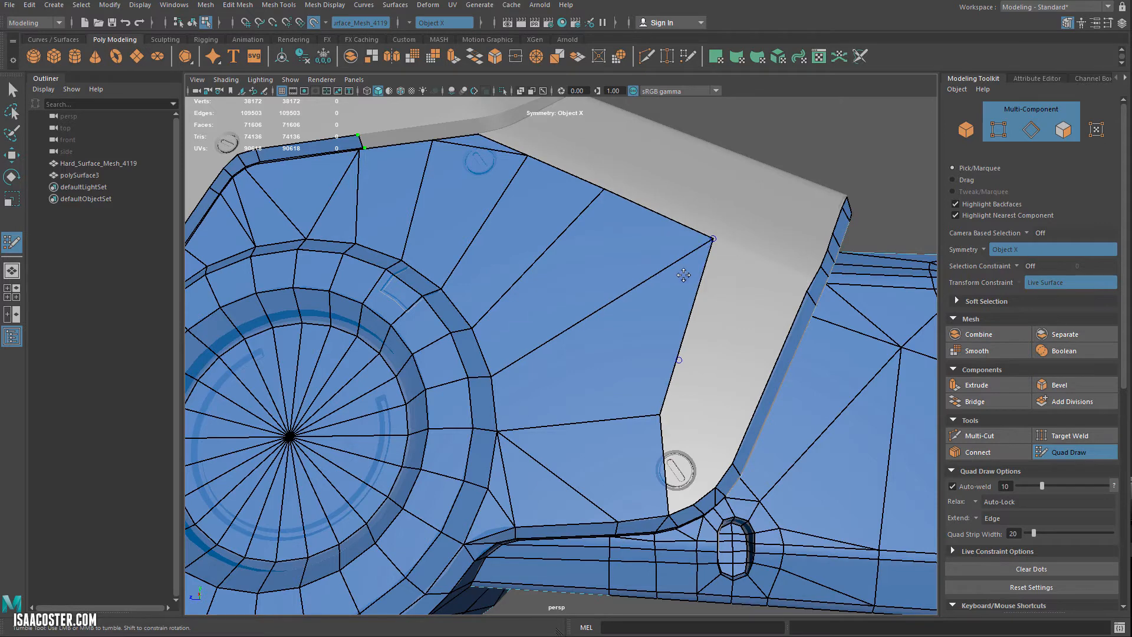
Step: Fill the remaining panel area between the fan and the groove strip, from the lower screw up along the strip's straight section
{"action": "mouse_move", "coordinate": [683, 274]}
{"action": "left_mouse_down", "text": "alt"}
{"action": "mouse_move", "coordinate": [660, 287]}
{"action": "mouse_move", "coordinate": [674, 275]}
{"action": "left_mouse_up", "text": "alt"}
{"action": "right_click_drag", "start_coordinate": [667, 382], "coordinate": [660, 369], "text": "alt"}
{"action": "middle_click_drag", "start_coordinate": [657, 400], "coordinate": [643, 326], "text": "alt"}
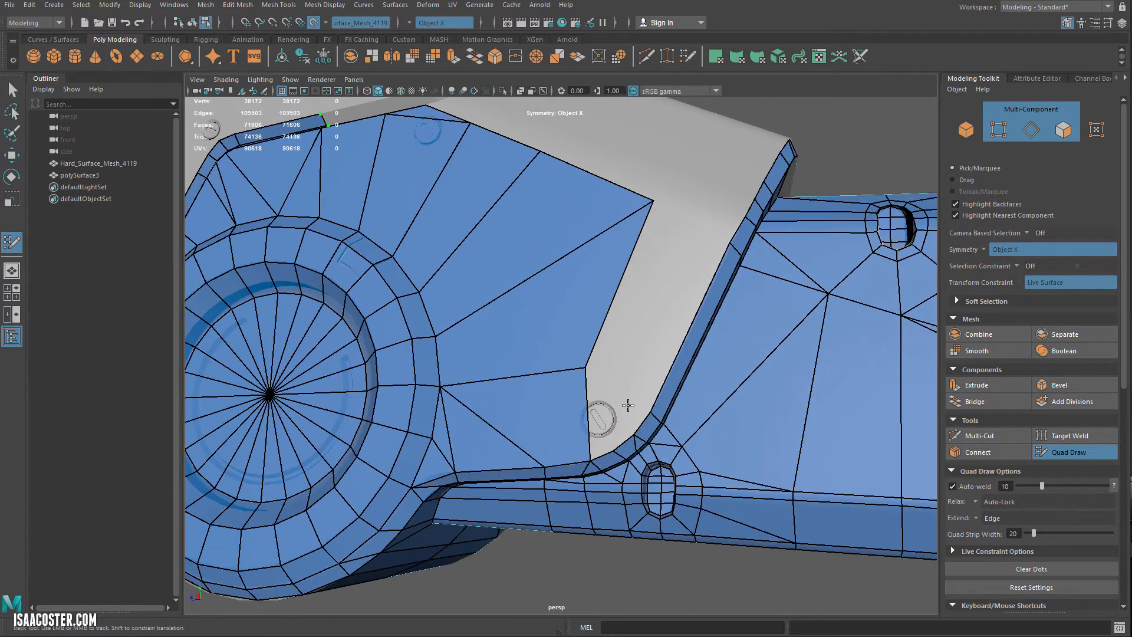
{"action": "left_click", "coordinate": [623, 413]}
{"action": "left_click", "coordinate": [597, 451], "text": "shift"}
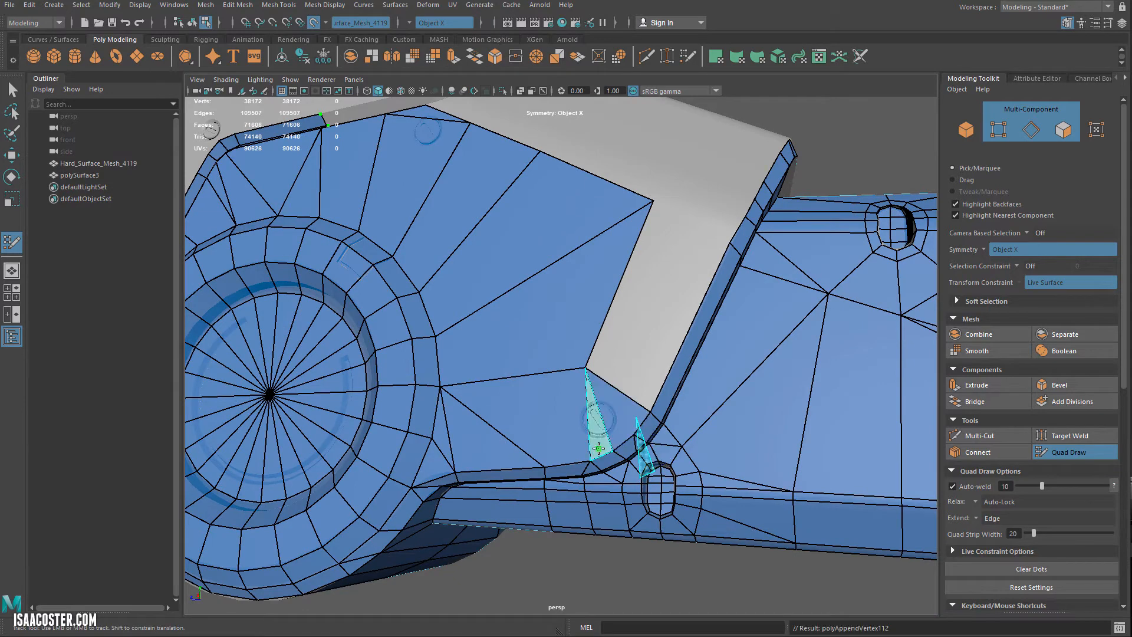
{"action": "mouse_move", "coordinate": [608, 357]}
{"action": "left_mouse_down", "text": "alt"}
{"action": "mouse_move", "coordinate": [586, 356]}
{"action": "mouse_move", "coordinate": [566, 327]}
{"action": "left_mouse_up", "text": "alt"}
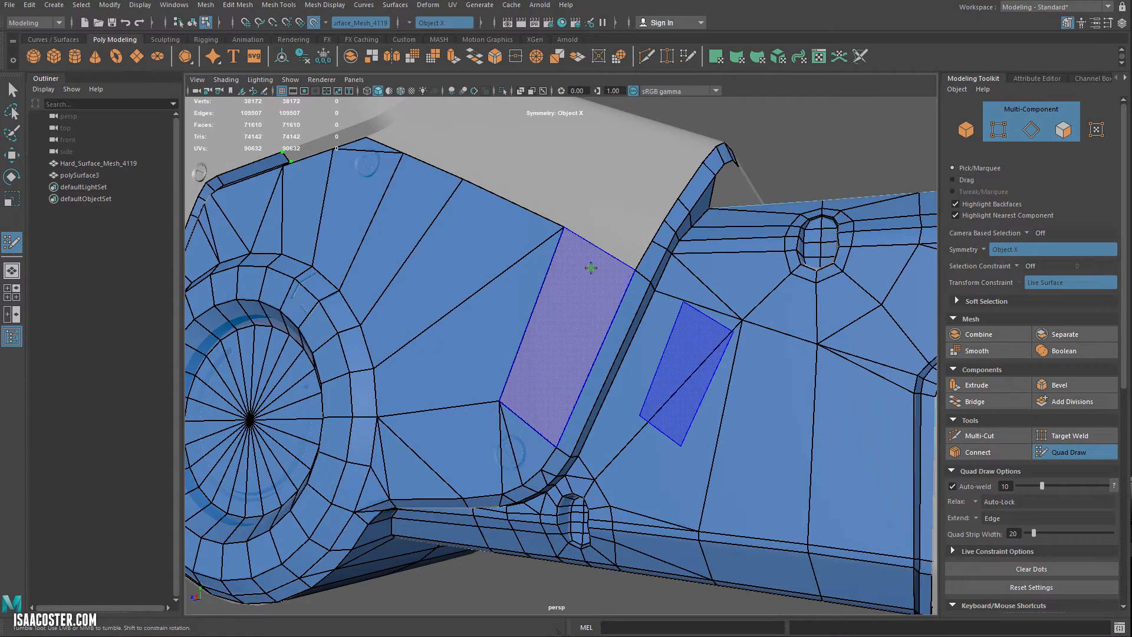
{"action": "left_click", "coordinate": [591, 267], "text": "shift"}
{"action": "middle_click_drag", "start_coordinate": [559, 292], "coordinate": [560, 296], "text": "alt"}
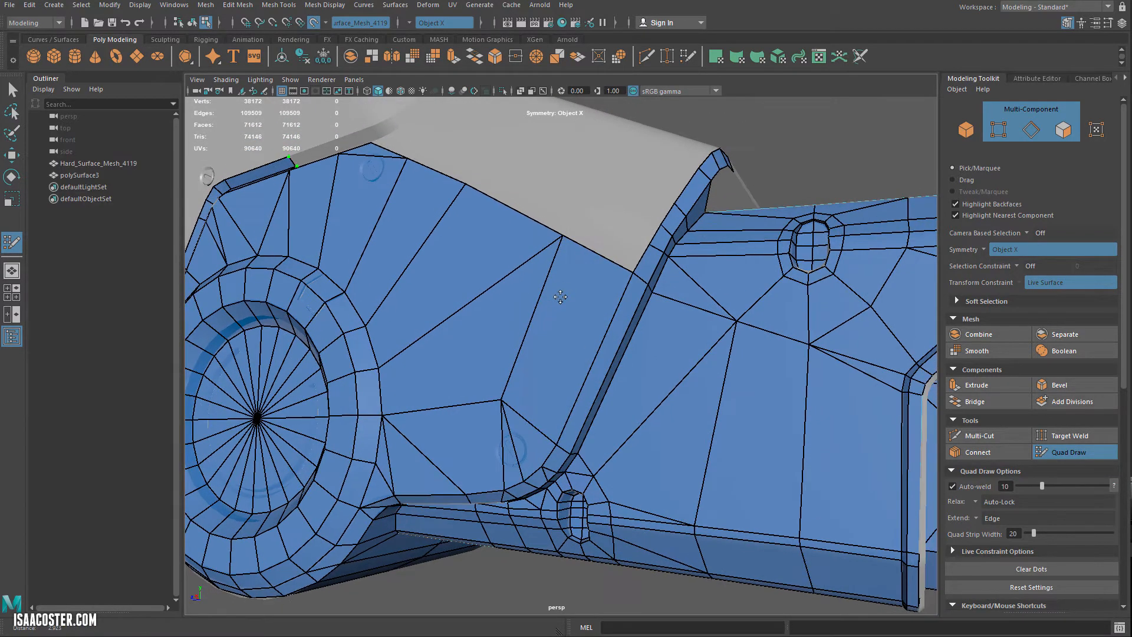
Step: Even out the edge spacing on the groove's curved section beside the slot by repositioning its vertices
{"action": "left_click_drag", "start_coordinate": [560, 297], "coordinate": [557, 334], "text": "alt"}
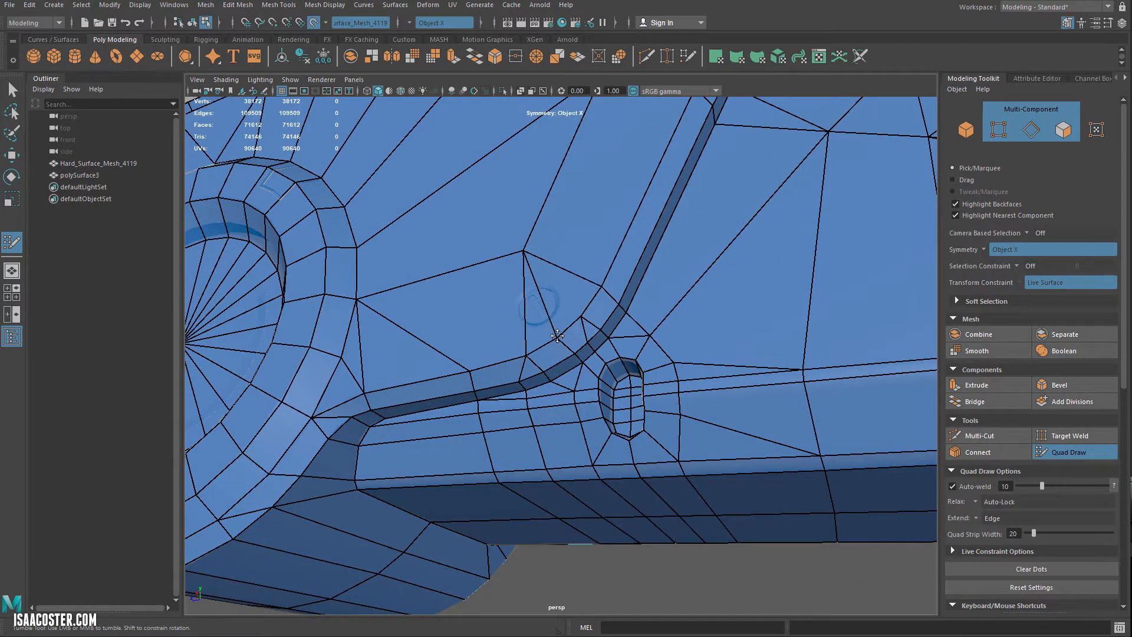
{"action": "right_click_drag", "start_coordinate": [560, 349], "coordinate": [575, 311], "text": "alt"}
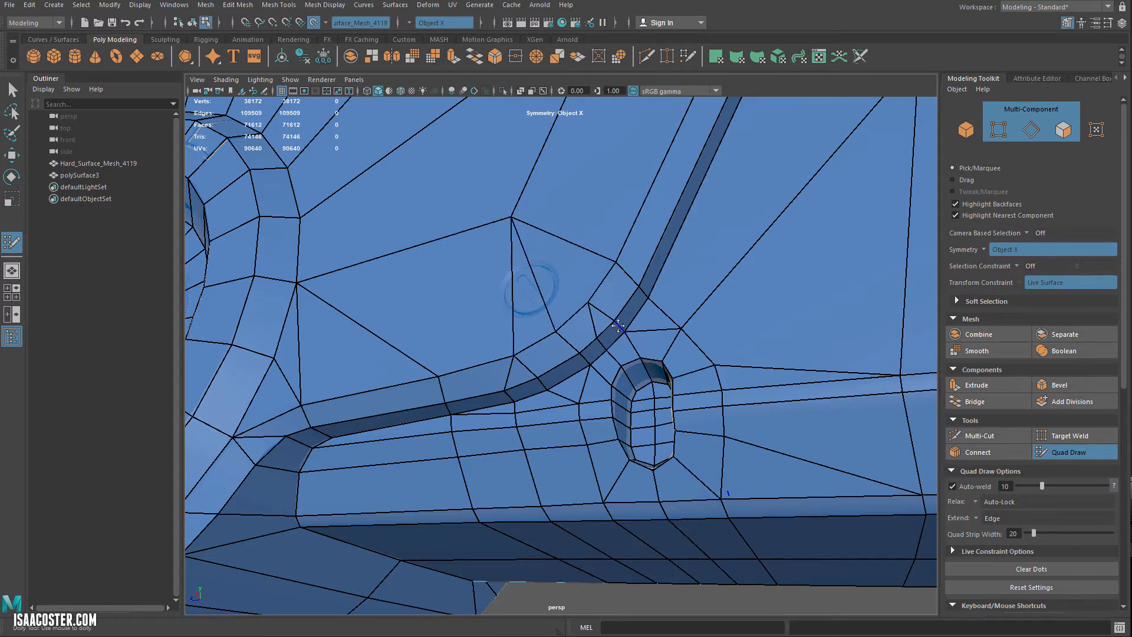
{"action": "scroll", "coordinate": [608, 332], "scroll_direction": "up", "scroll_amount": 3}
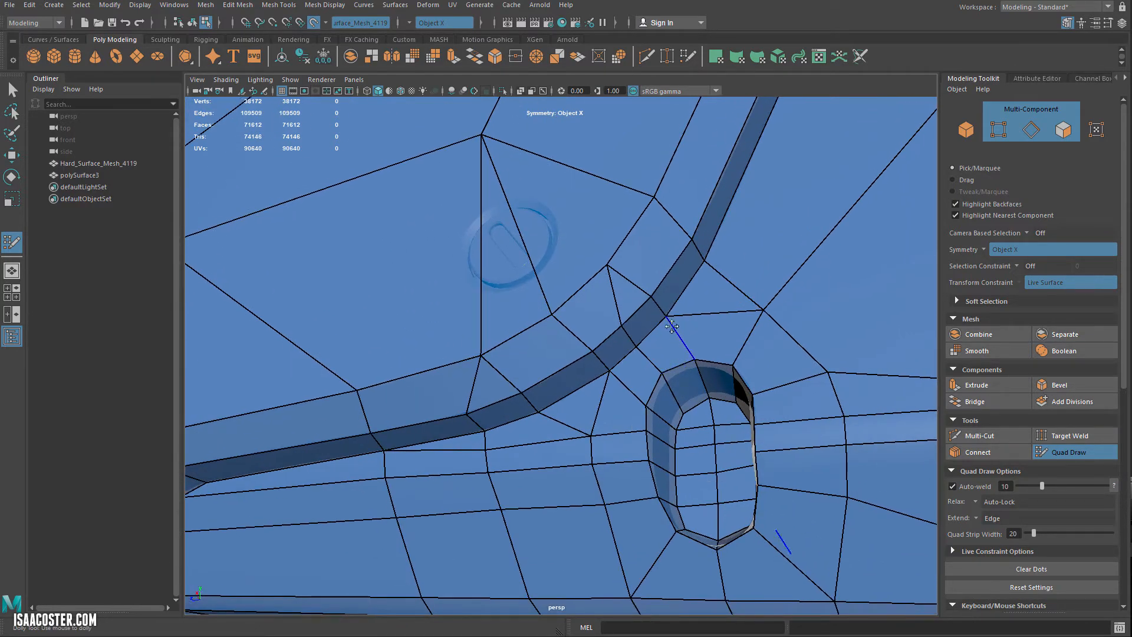
{"action": "left_click_drag", "start_coordinate": [666, 317], "coordinate": [657, 290]}
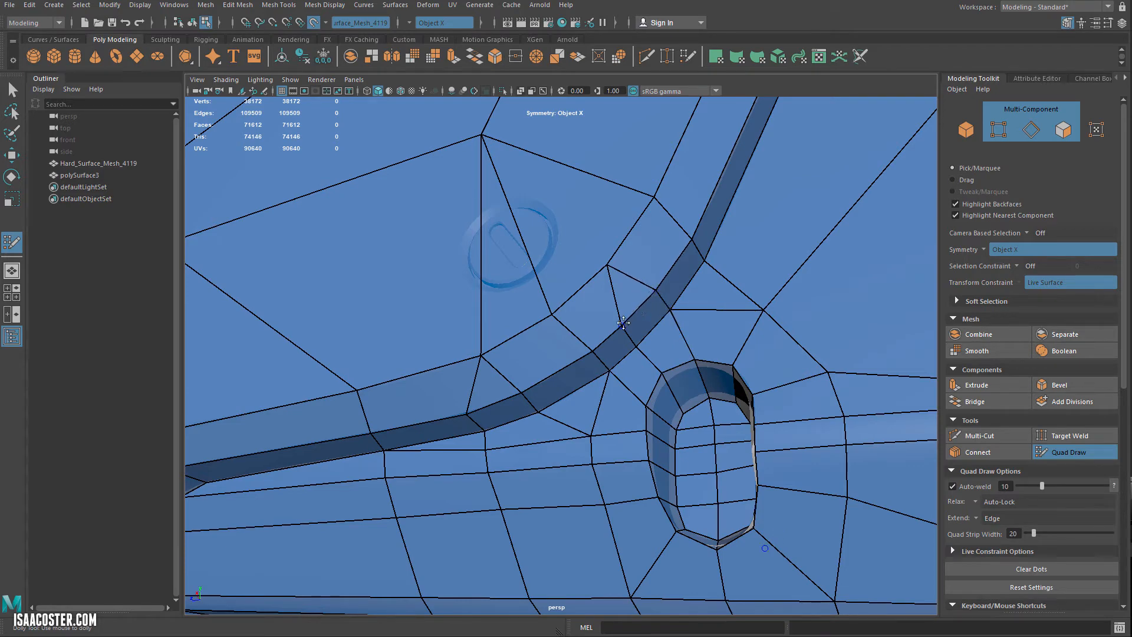
{"action": "left_click_drag", "start_coordinate": [623, 324], "coordinate": [629, 319]}
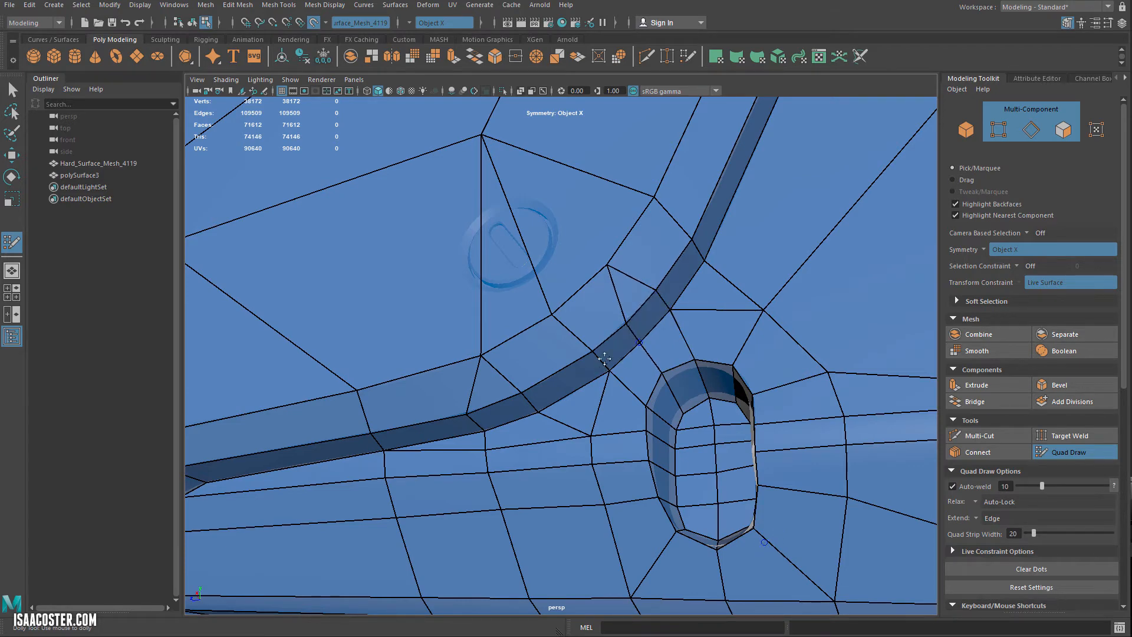
Step: Examine the panel topology around the lower screw, the curved groove and the circular ring
{"action": "scroll", "coordinate": [575, 411], "scroll_direction": "down", "scroll_amount": 1}
{"action": "scroll", "coordinate": [629, 315], "scroll_direction": "down", "scroll_amount": 3}
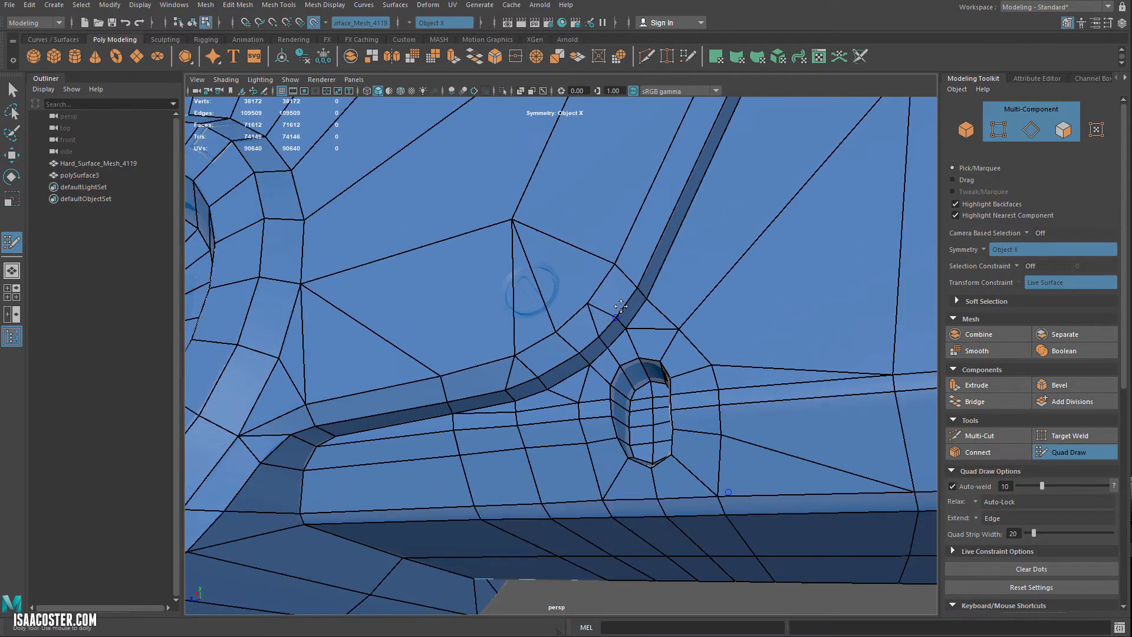
{"action": "mouse_move", "coordinate": [588, 372]}
{"action": "left_mouse_down", "text": "alt"}
{"action": "mouse_move", "coordinate": [593, 359]}
{"action": "mouse_move", "coordinate": [639, 350]}
{"action": "left_mouse_up", "text": "alt"}
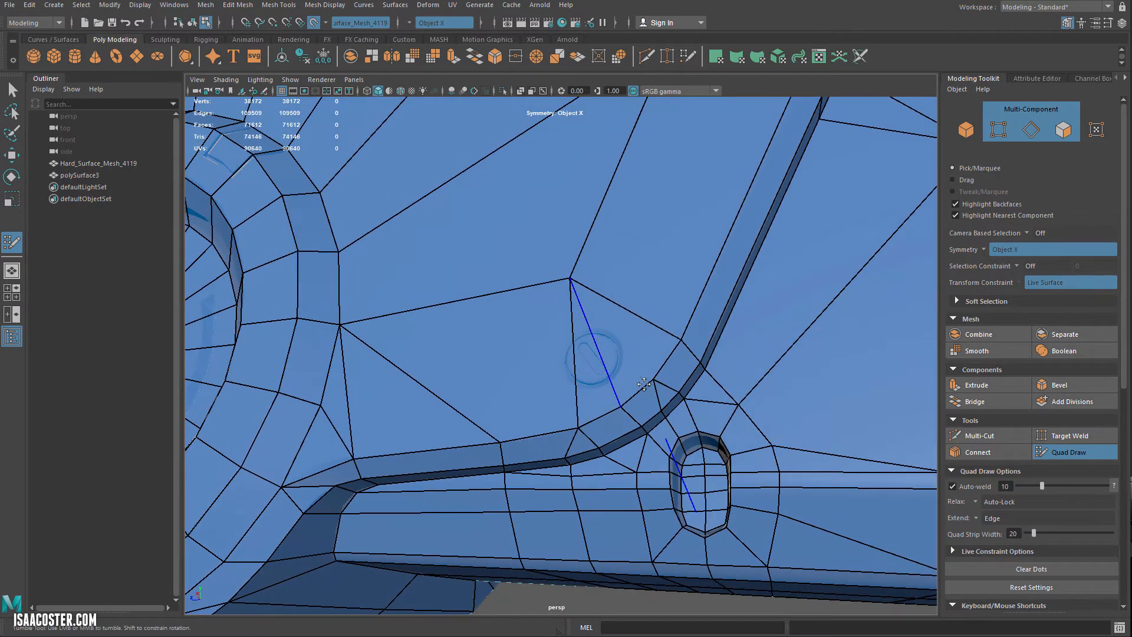
{"action": "scroll", "coordinate": [625, 360], "scroll_direction": "down", "scroll_amount": 2}
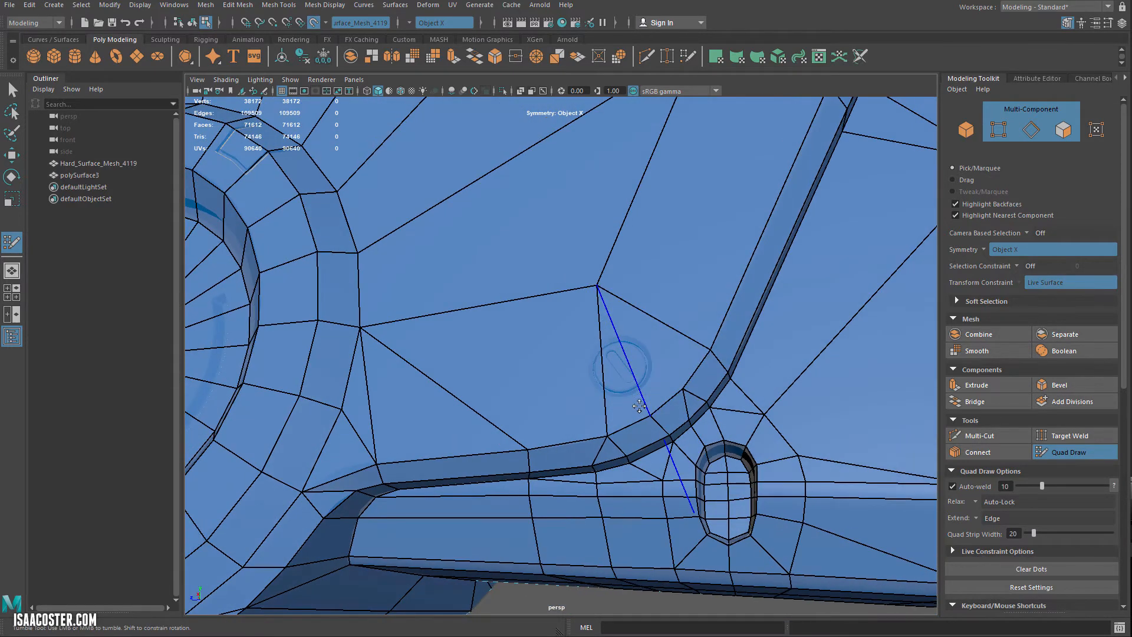
{"action": "scroll", "coordinate": [607, 348], "scroll_direction": "down", "scroll_amount": 2}
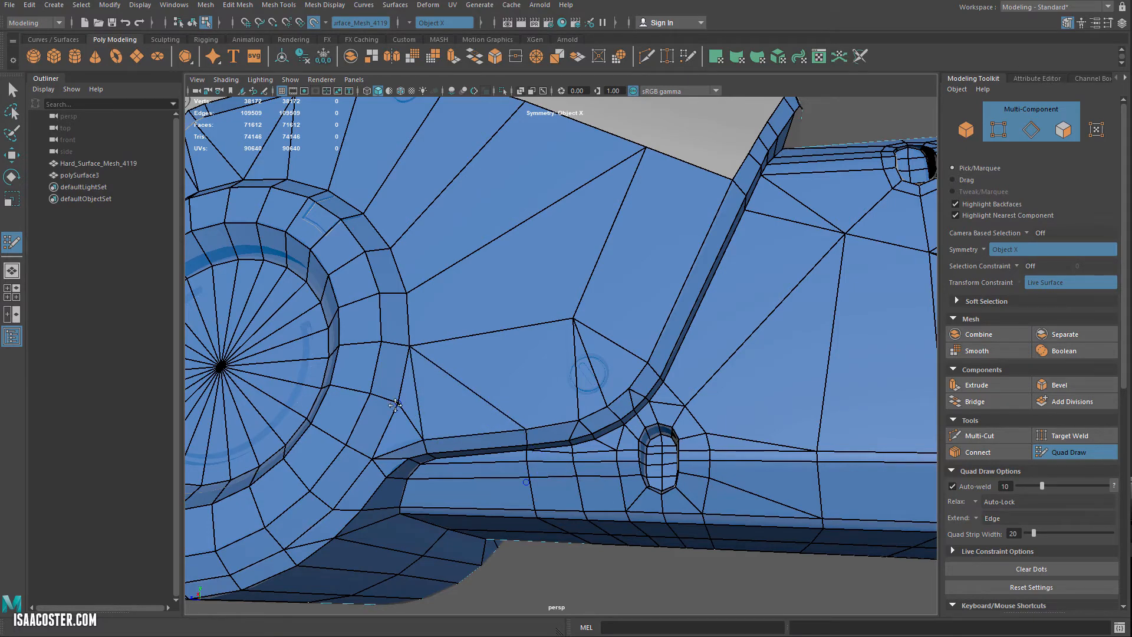
{"action": "scroll", "coordinate": [444, 410], "scroll_direction": "down", "scroll_amount": 5}
{"action": "left_click_drag", "start_coordinate": [443, 409], "coordinate": [455, 346], "text": "alt"}
{"action": "scroll", "coordinate": [584, 297], "scroll_direction": "up", "scroll_amount": 3}
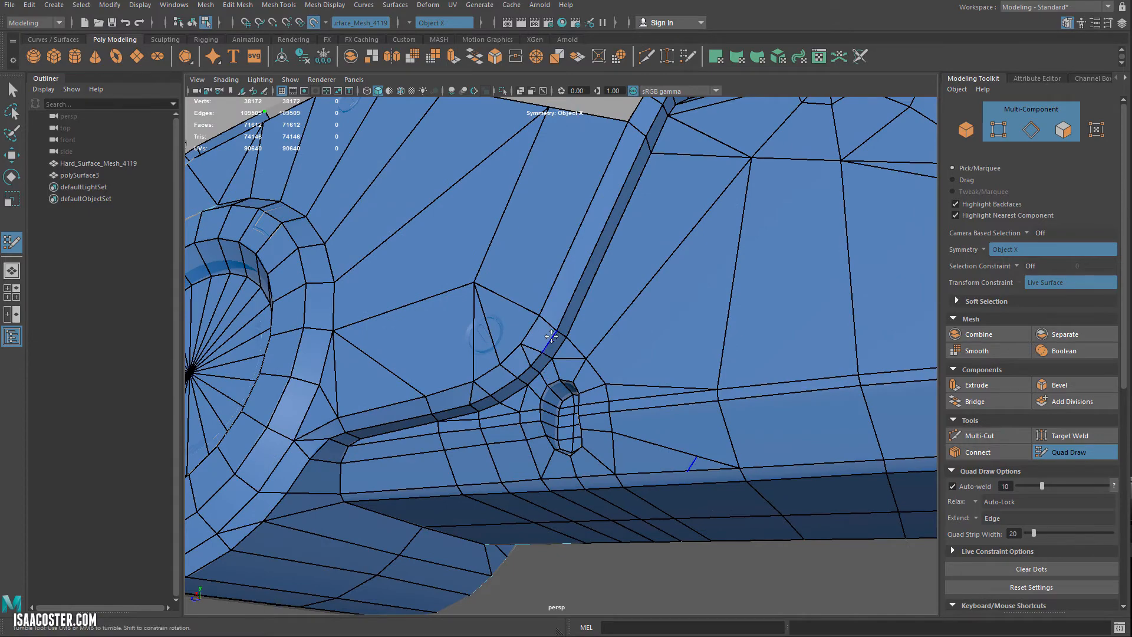
{"action": "scroll", "coordinate": [584, 297], "scroll_direction": "up", "scroll_amount": 1}
Step: Place dots along the panel's upper curve and fill two adjoining quads above the fan's outer edge
{"action": "left_click_drag", "start_coordinate": [584, 297], "coordinate": [575, 319], "text": "alt"}
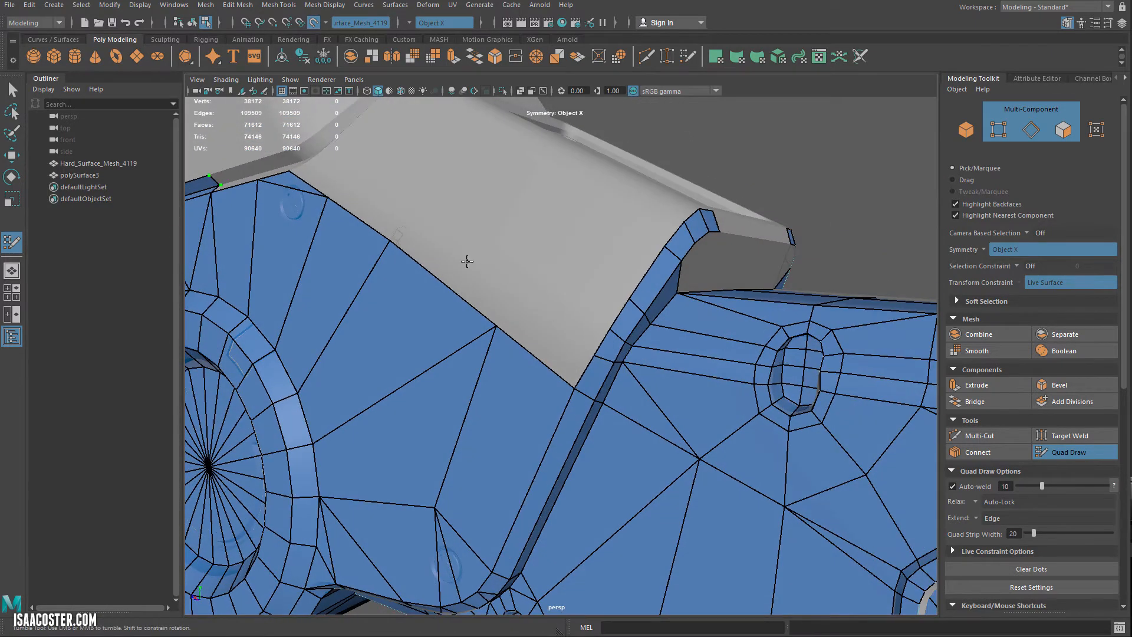
{"action": "middle_click_drag", "start_coordinate": [467, 261], "coordinate": [518, 273], "text": "alt"}
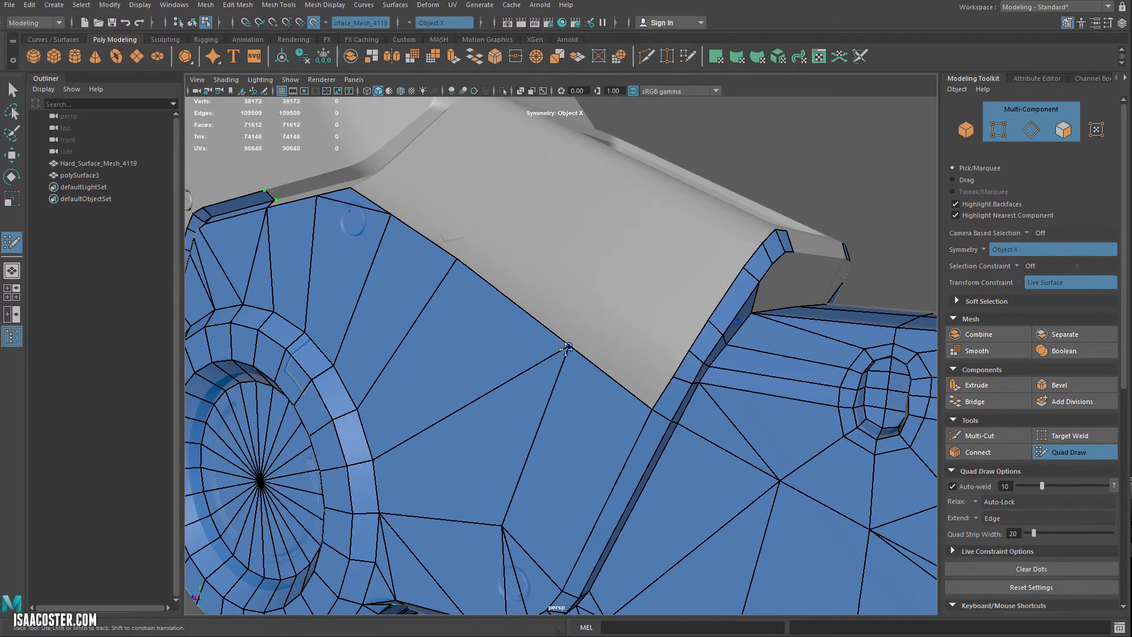
{"action": "left_click_drag", "start_coordinate": [457, 259], "coordinate": [568, 344]}
{"action": "mouse_move", "coordinate": [604, 222]}
{"action": "left_mouse_down", "text": "alt"}
{"action": "mouse_move", "coordinate": [574, 232]}
{"action": "mouse_move", "coordinate": [578, 245]}
{"action": "mouse_move", "coordinate": [412, 243]}
{"action": "left_mouse_up", "text": "alt"}
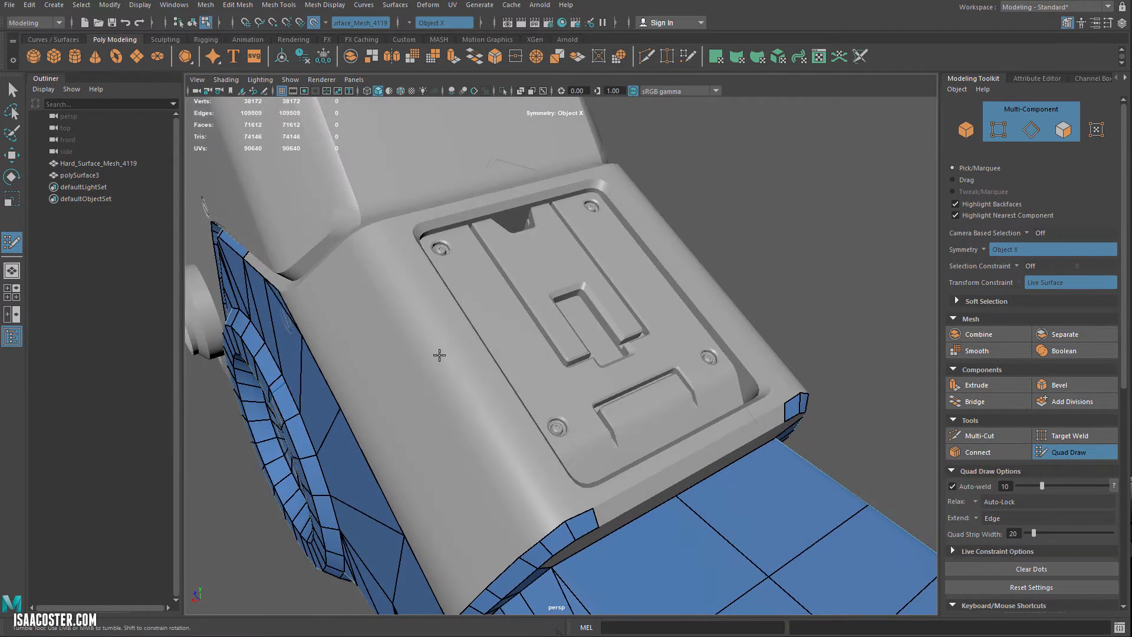
{"action": "left_click_drag", "start_coordinate": [439, 355], "coordinate": [502, 353], "text": "alt"}
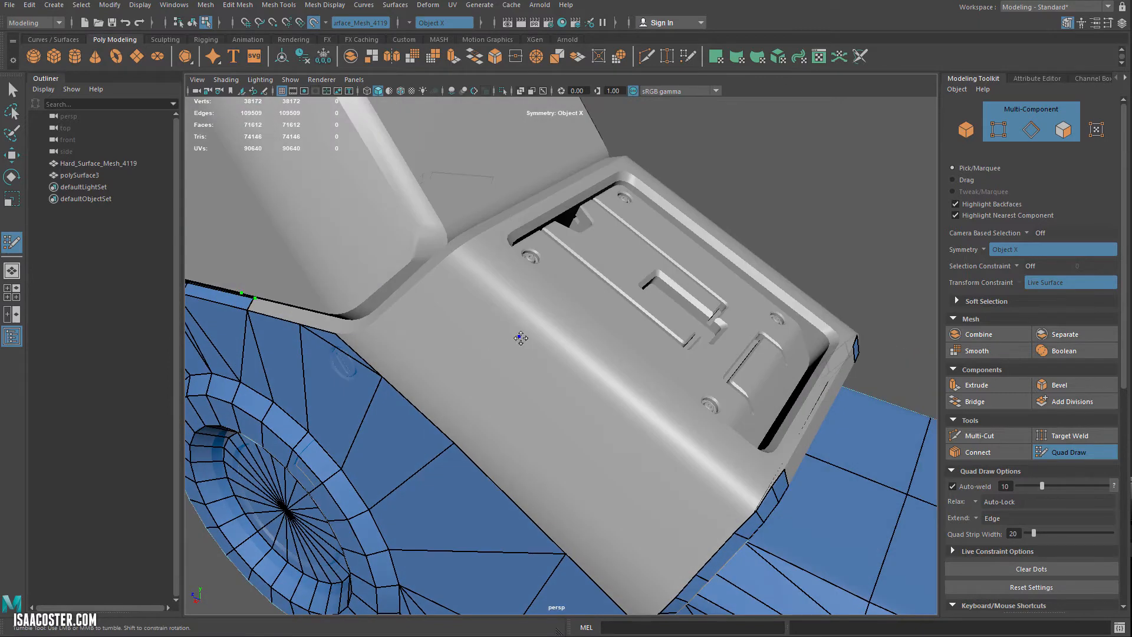
{"action": "key", "text": "shift"}
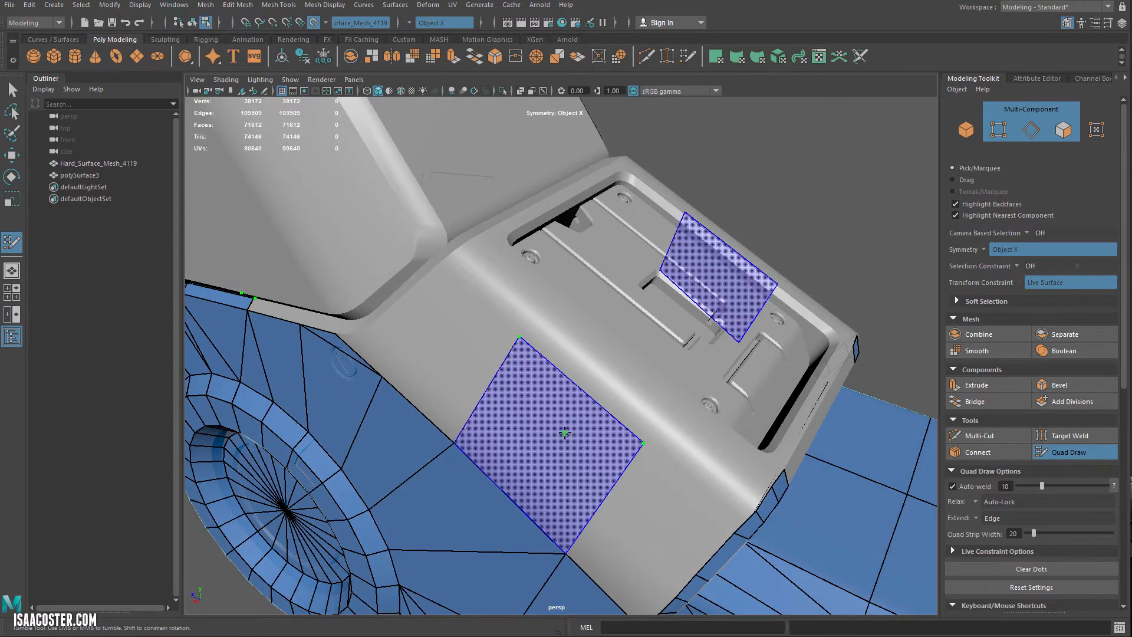
{"action": "left_click", "coordinate": [449, 254], "text": "shift"}
{"action": "key", "text": "shift"}
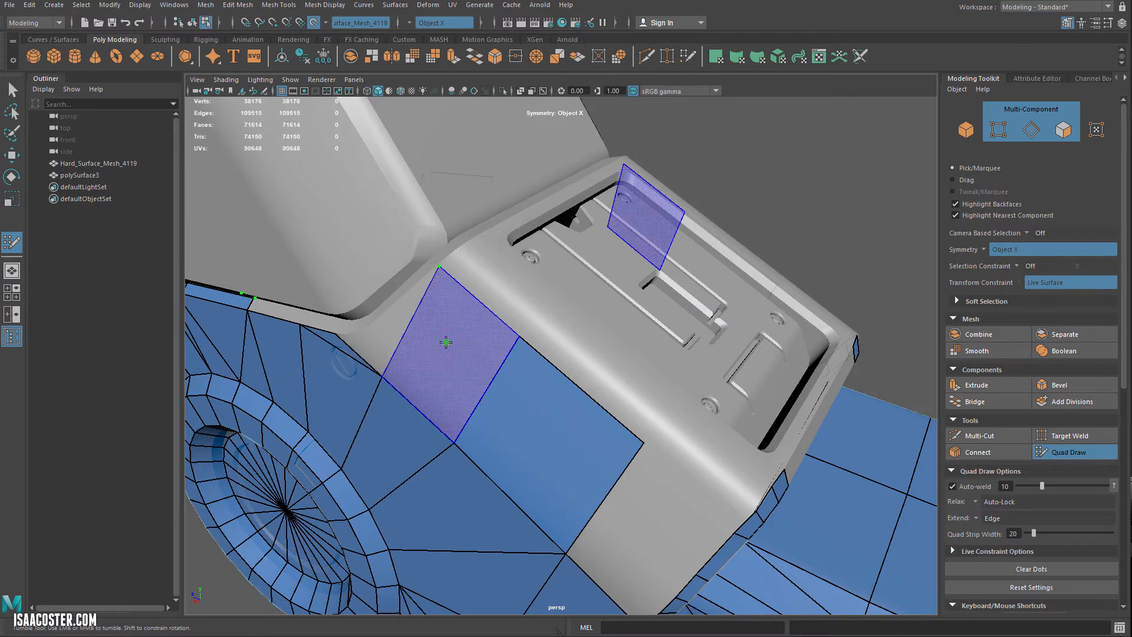
{"action": "left_click", "coordinate": [472, 360], "text": "shift"}
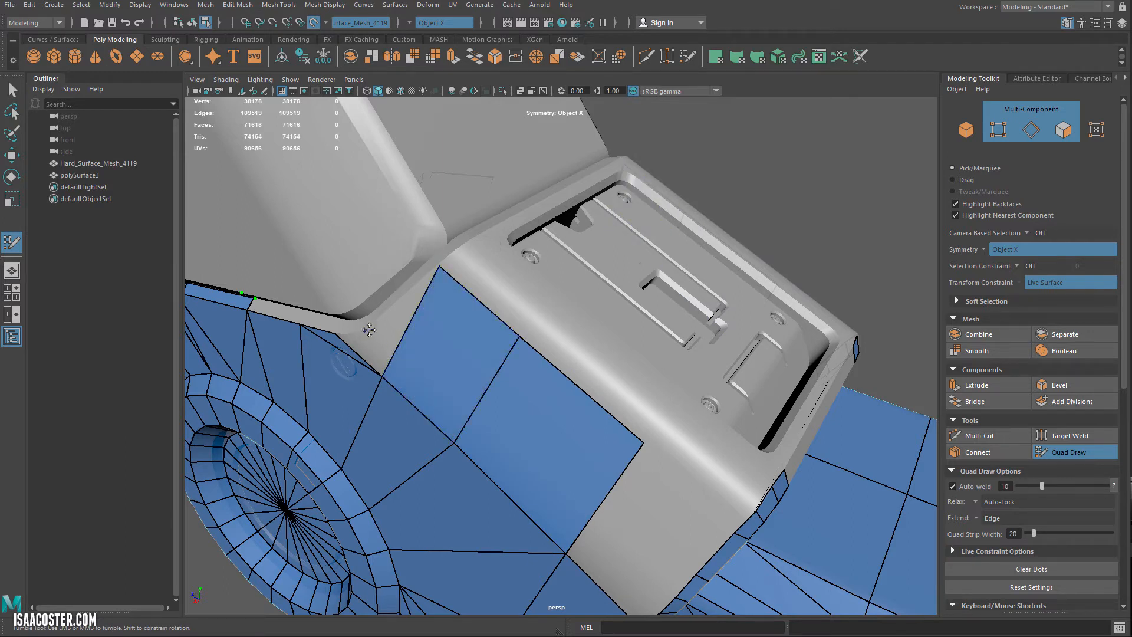
Step: Add a face beside the new quads at the recessed rim's corner and weld its spare vertex to make a triangle
{"action": "key", "text": "shift"}
{"action": "left_click", "coordinate": [391, 321], "text": "shift"}
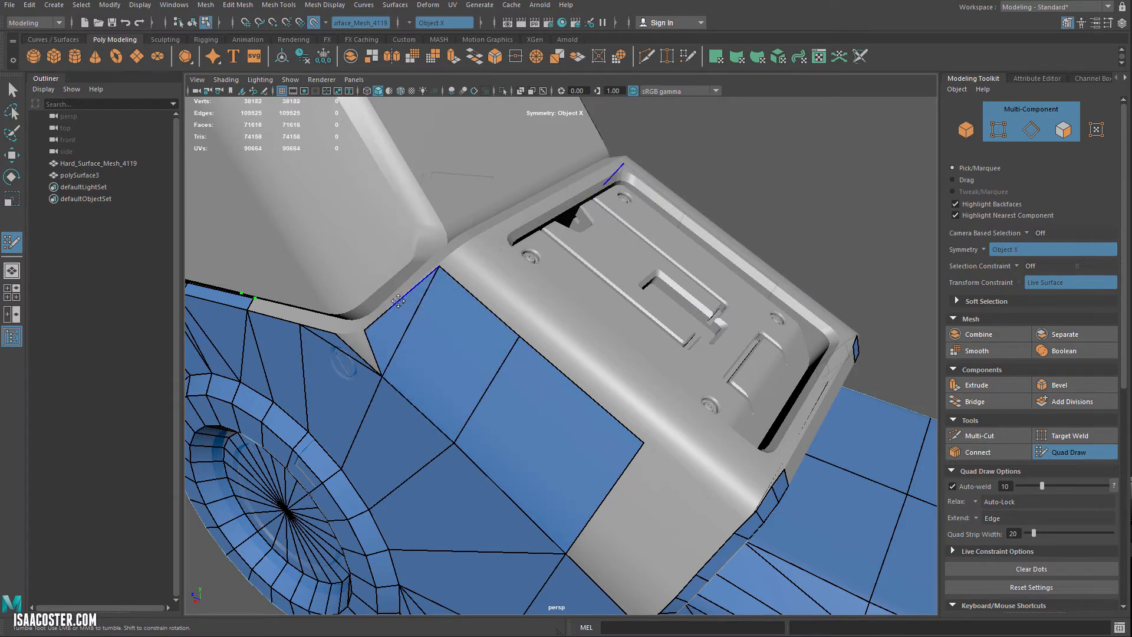
{"action": "mouse_move", "coordinate": [432, 271]}
{"action": "left_mouse_down"}
{"action": "mouse_move", "coordinate": [444, 294]}
{"action": "mouse_move", "coordinate": [416, 285]}
{"action": "left_mouse_up"}
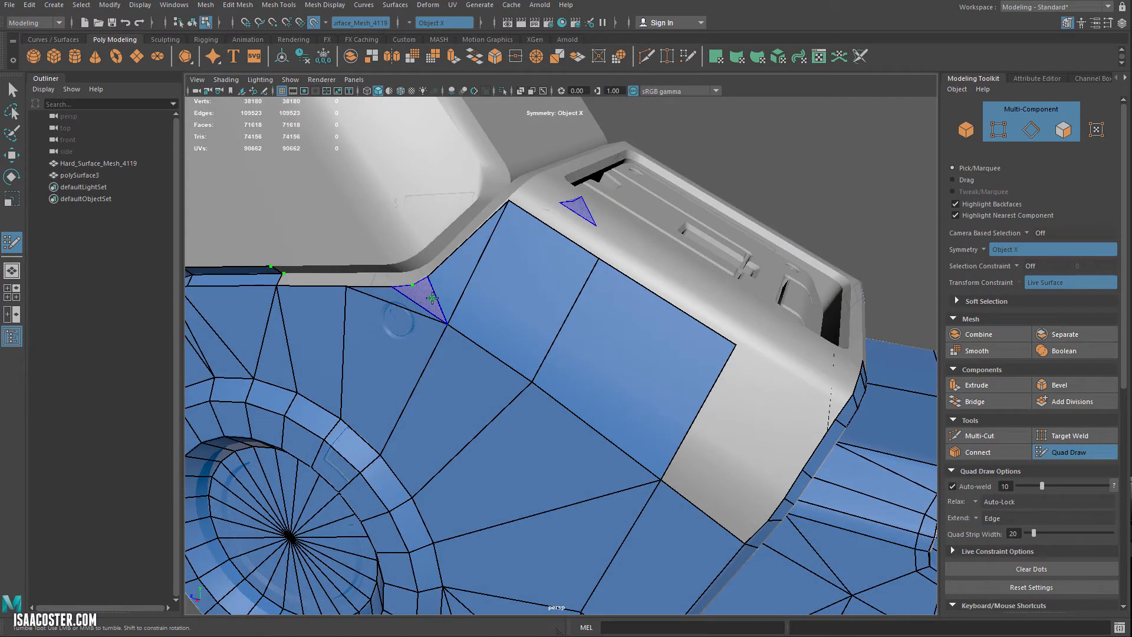
Step: Fill the gap at the recessed rim's corner with a face and delete its spare vertex on the rim
{"action": "left_click", "coordinate": [419, 296], "text": "shift"}
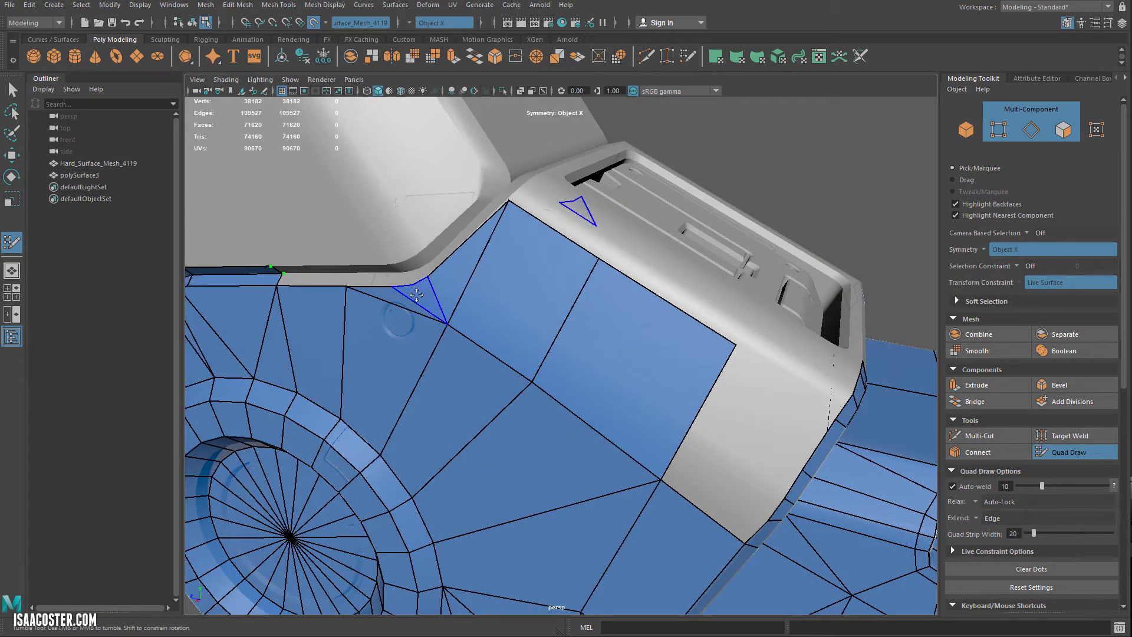
{"action": "left_click_drag", "start_coordinate": [417, 295], "coordinate": [405, 253], "text": "alt"}
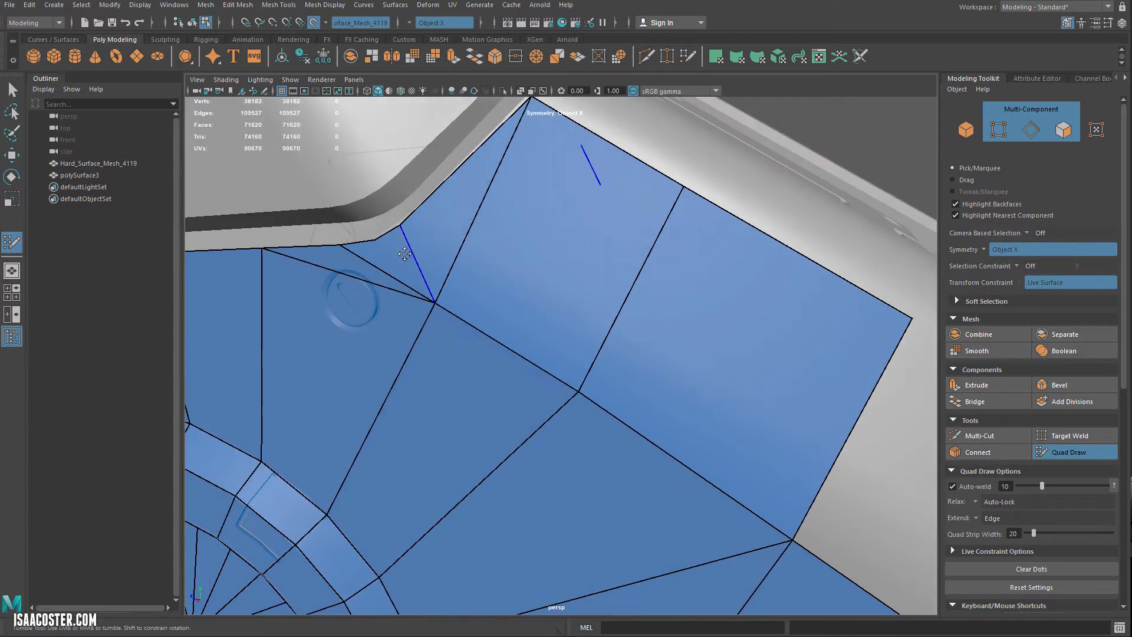
{"action": "left_click", "coordinate": [373, 237], "text": "ctrl+shift"}
{"action": "scroll", "coordinate": [452, 257], "scroll_direction": "down", "scroll_amount": 5}
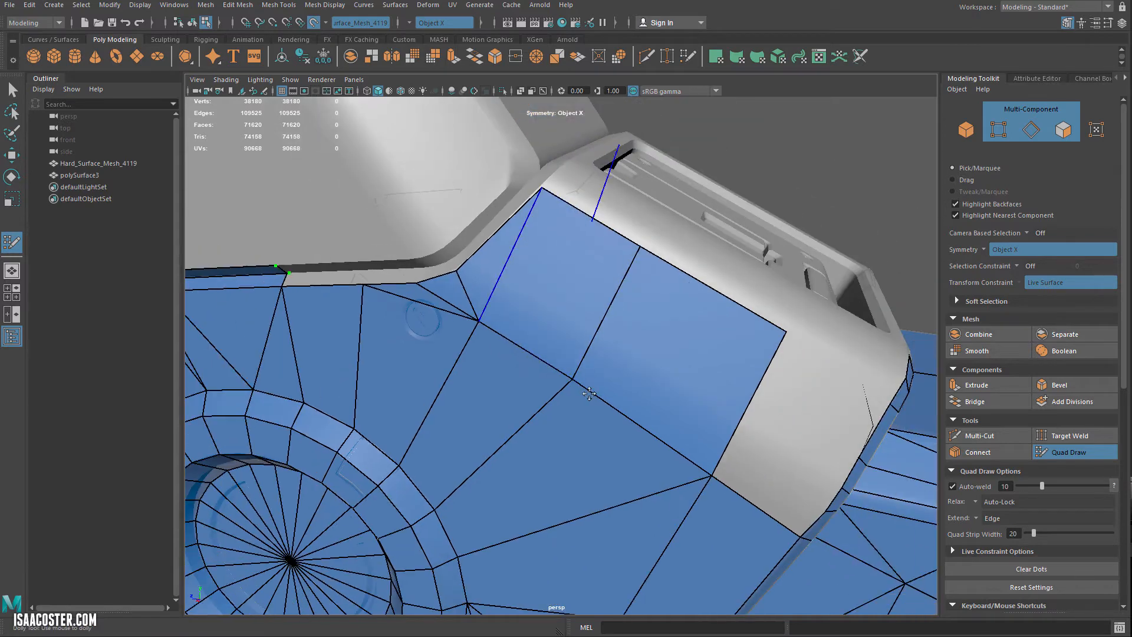
Step: Weld the spare vertices on the end strip beside the unfilled curved section and reposition the strip's outer edge vertex
{"action": "middle_click_drag", "start_coordinate": [501, 377], "coordinate": [471, 247], "text": "alt"}
{"action": "left_click_drag", "start_coordinate": [472, 248], "coordinate": [548, 319], "text": "alt"}
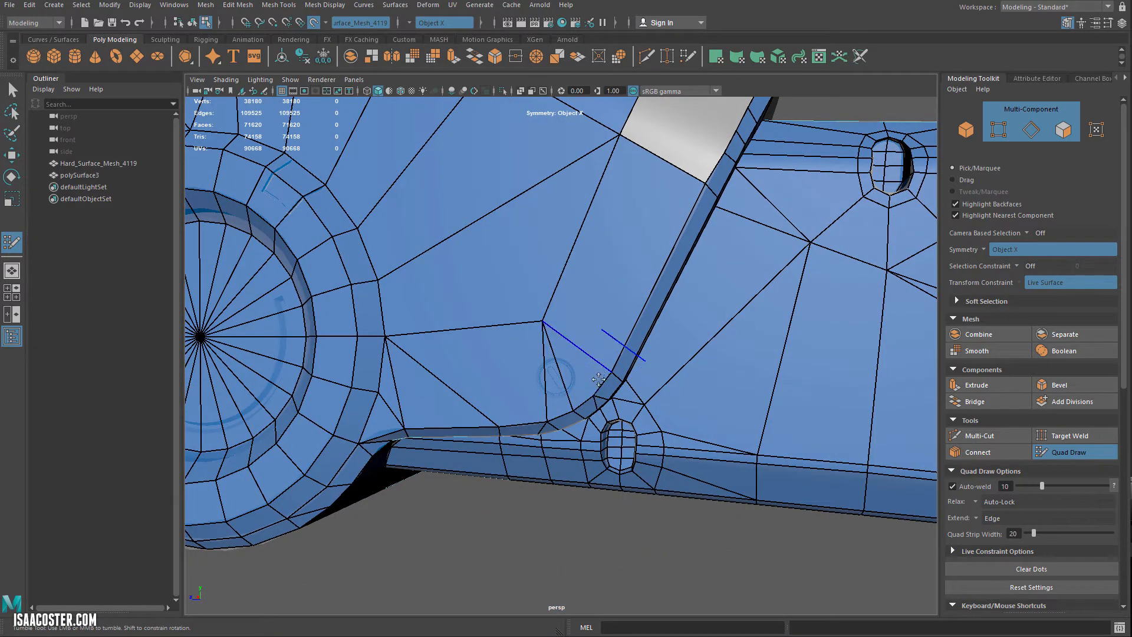
{"action": "middle_click_drag", "start_coordinate": [597, 353], "coordinate": [563, 442], "text": "alt"}
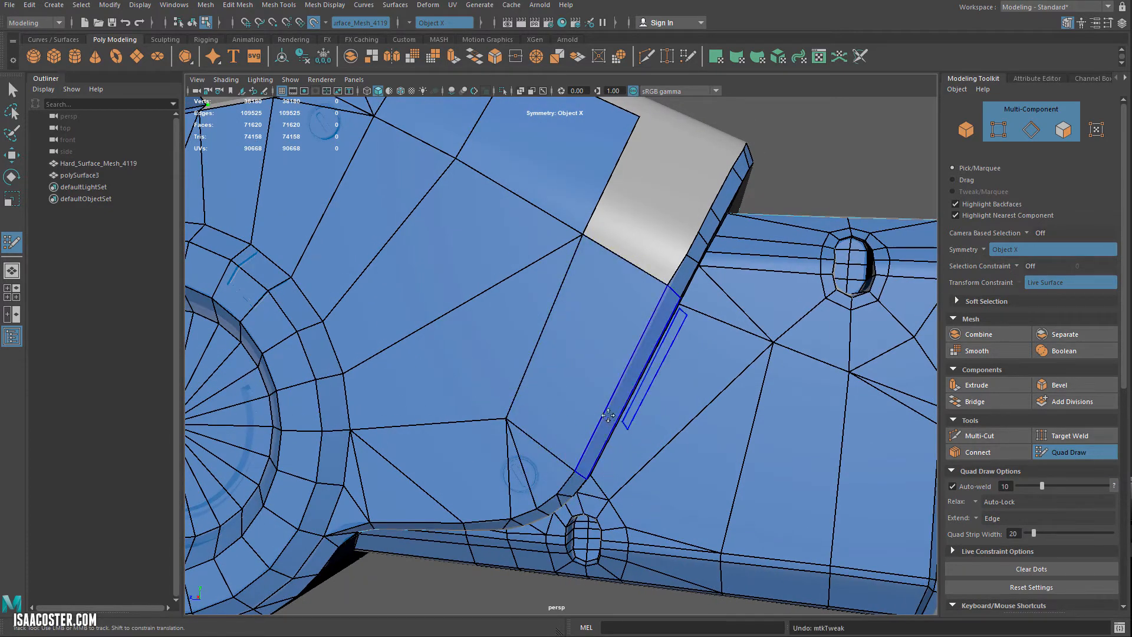
{"action": "left_click_drag", "start_coordinate": [587, 496], "coordinate": [543, 349], "text": "alt"}
{"action": "scroll", "coordinate": [541, 348], "scroll_direction": "up", "scroll_amount": 1}
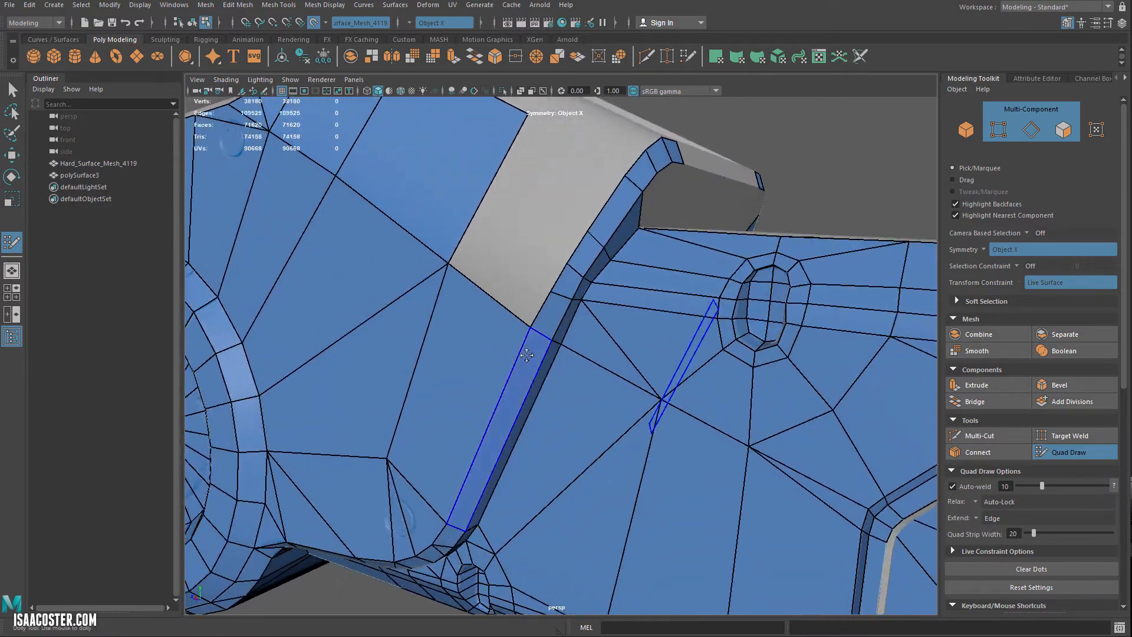
{"action": "middle_click_drag", "start_coordinate": [525, 313], "coordinate": [533, 385], "text": "alt"}
{"action": "left_click_drag", "start_coordinate": [558, 363], "coordinate": [538, 396]}
{"action": "left_click_drag", "start_coordinate": [583, 341], "coordinate": [538, 301], "text": "alt"}
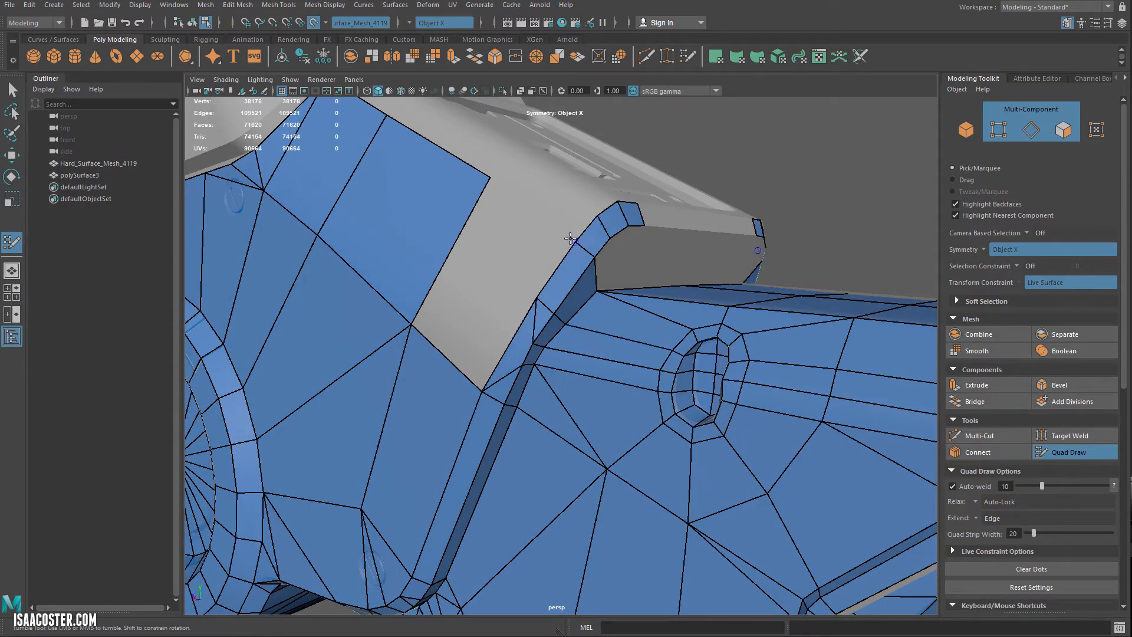
{"action": "right_click_drag", "start_coordinate": [570, 238], "coordinate": [570, 246], "text": "alt"}
{"action": "left_click_drag", "start_coordinate": [570, 247], "coordinate": [578, 237]}
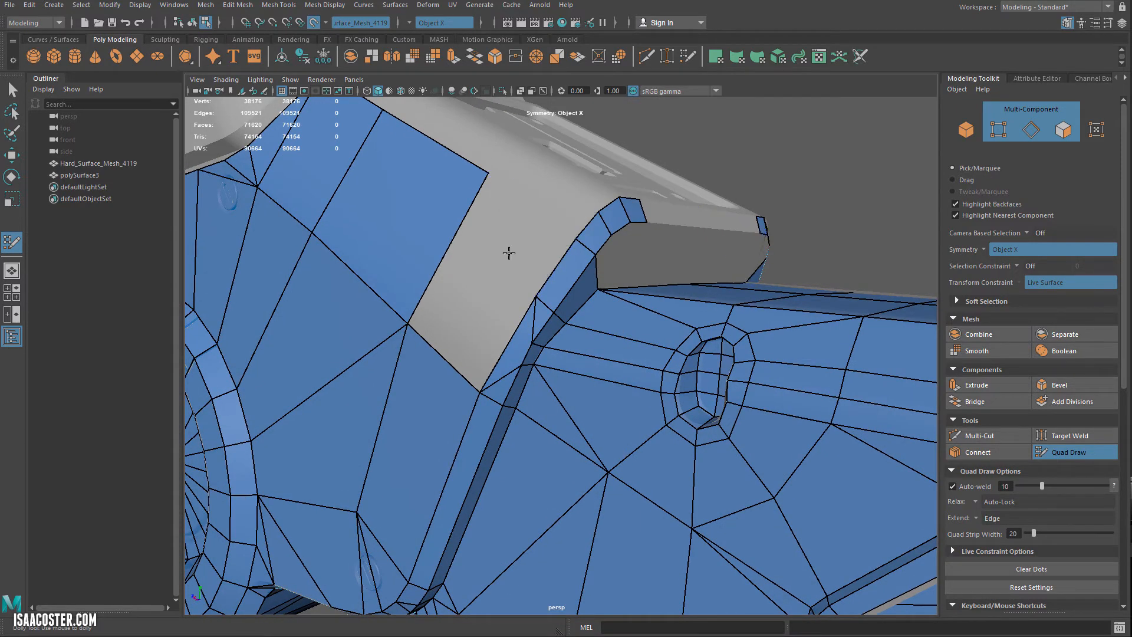
Step: Place dots along the recess's rim and fill a narrow strip of four quads from the slanted section to the existing strip
{"action": "middle_click_drag", "start_coordinate": [507, 250], "coordinate": [513, 305], "text": "alt"}
{"action": "left_click_drag", "start_coordinate": [512, 304], "coordinate": [563, 326], "text": "alt"}
{"action": "right_click_drag", "start_coordinate": [523, 295], "coordinate": [534, 301], "text": "alt"}
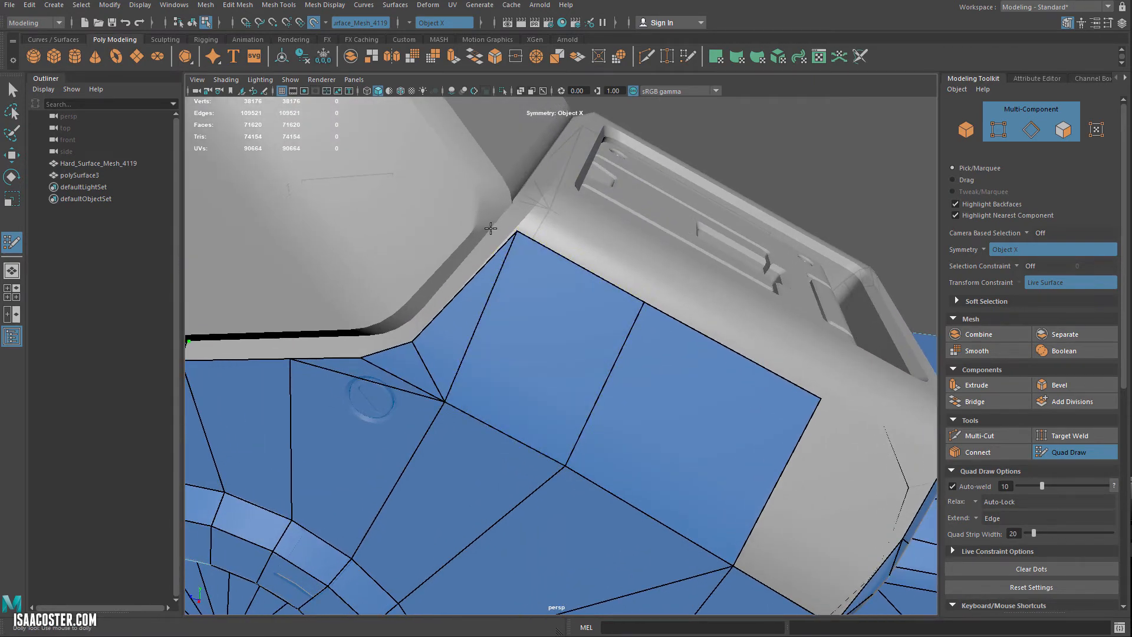
{"action": "left_click", "coordinate": [409, 321]}
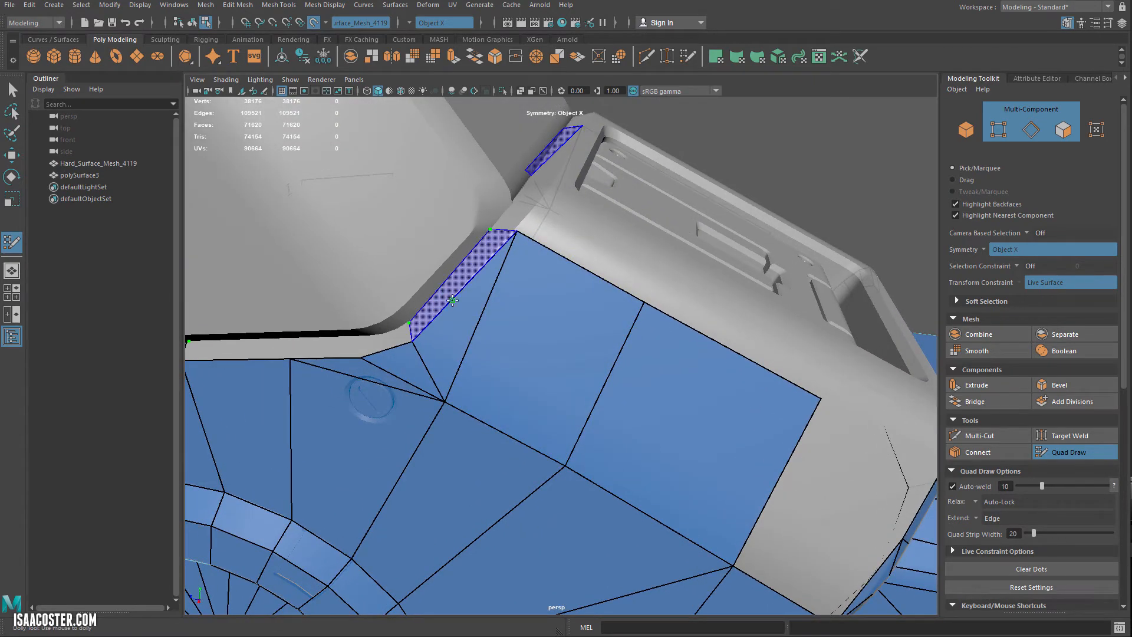
{"action": "left_click", "coordinate": [452, 300], "text": "shift"}
{"action": "left_click_drag", "start_coordinate": [453, 300], "coordinate": [394, 252], "text": "alt"}
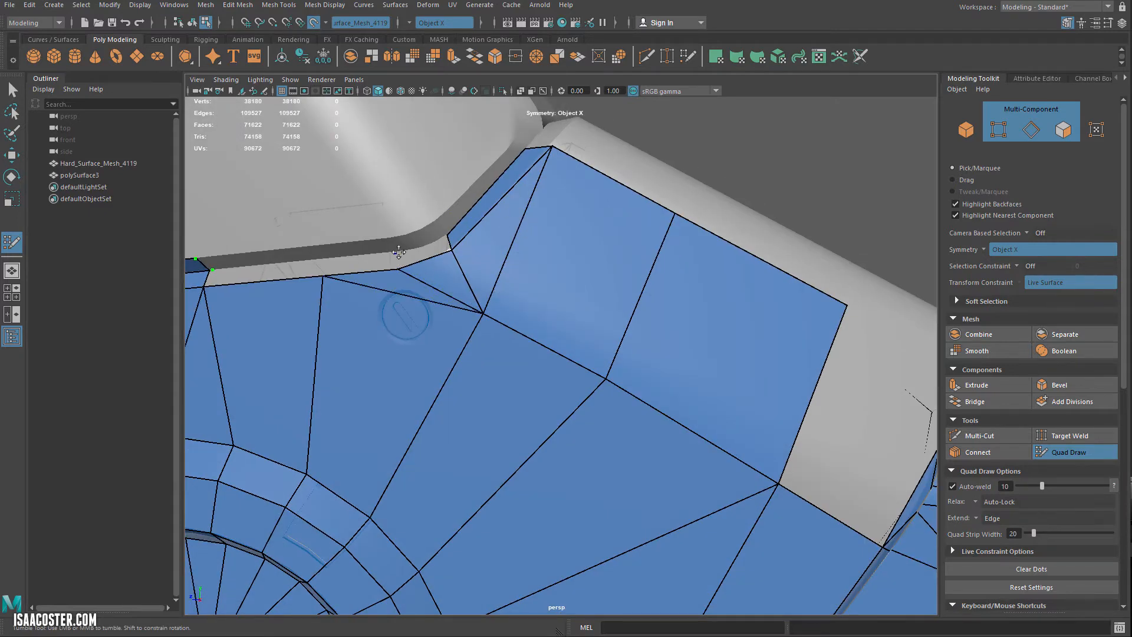
{"action": "left_click", "coordinate": [326, 267], "text": "shift"}
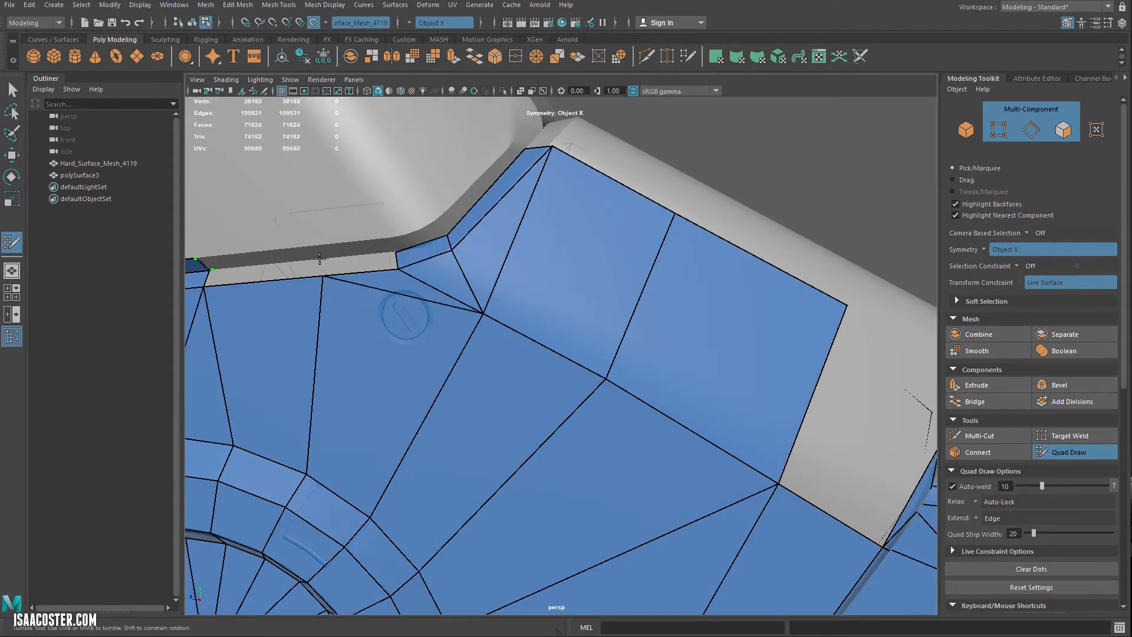
{"action": "left_click", "coordinate": [341, 262], "text": "shift"}
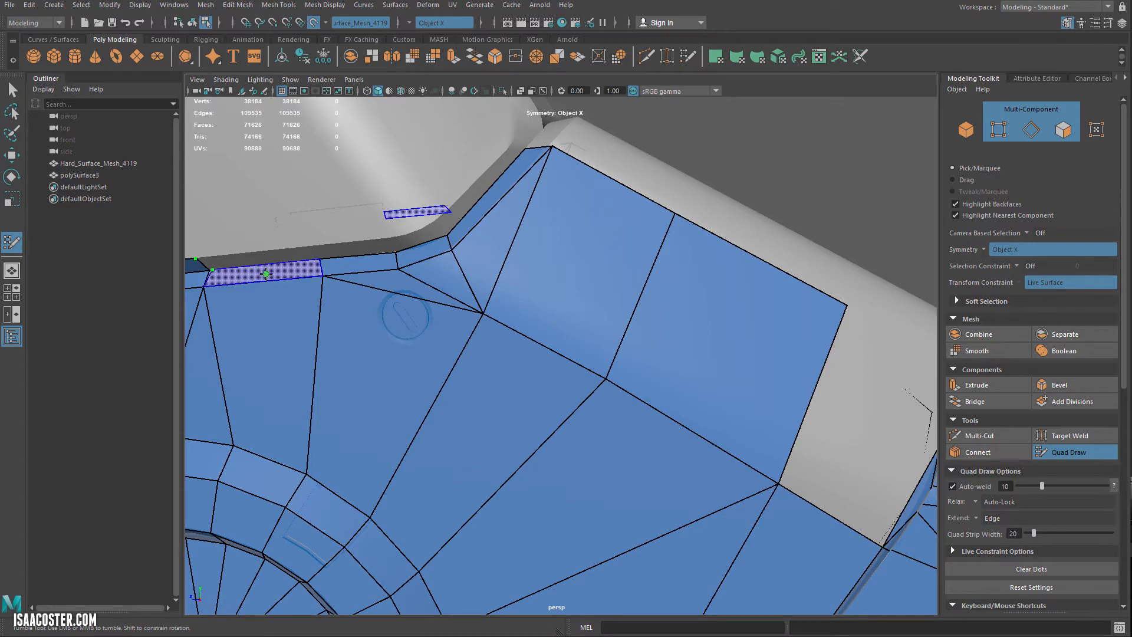
{"action": "left_click", "coordinate": [280, 286], "text": "shift"}
Step: Place dots along the recess's inner wall and fill a second row of quads beside the rim strip, including its slanted section
{"action": "middle_click_drag", "start_coordinate": [279, 286], "coordinate": [415, 287], "text": "alt"}
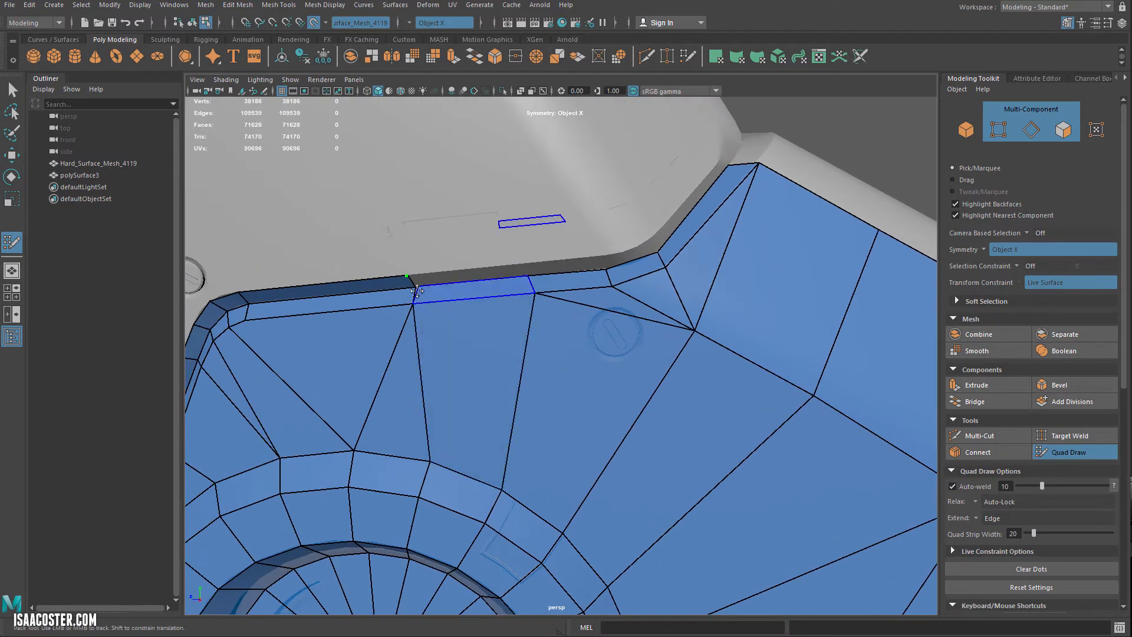
{"action": "scroll", "coordinate": [421, 287], "scroll_direction": "up", "scroll_amount": 3}
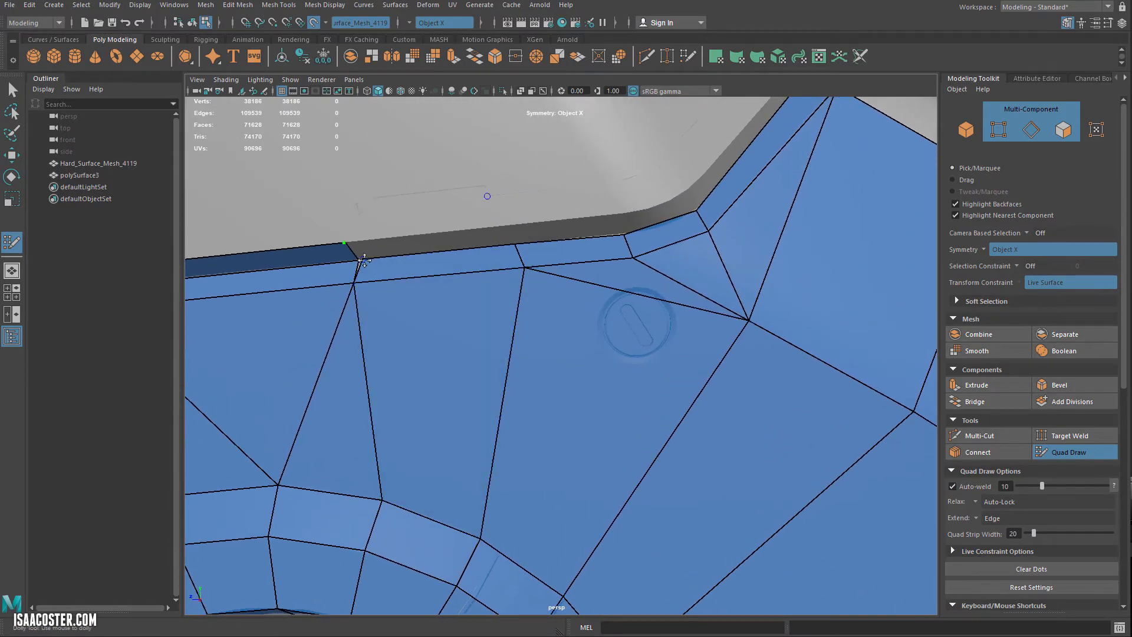
{"action": "left_click", "coordinate": [509, 226]}
{"action": "left_click", "coordinate": [532, 236], "text": "shift"}
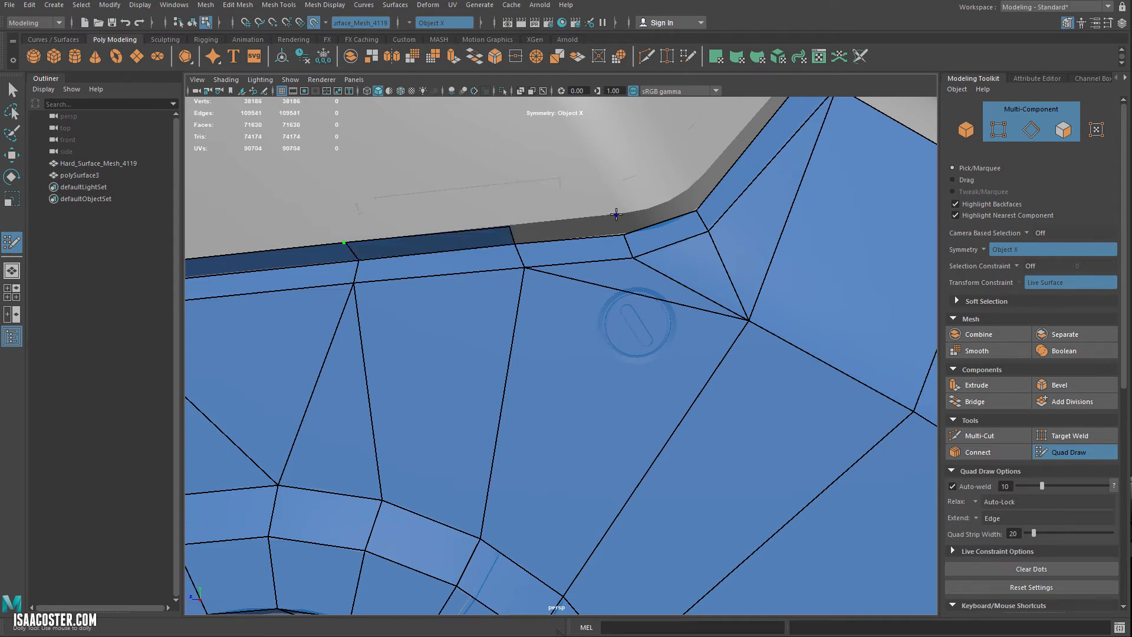
{"action": "left_click", "coordinate": [617, 214]}
{"action": "left_click", "coordinate": [684, 197], "text": "shift"}
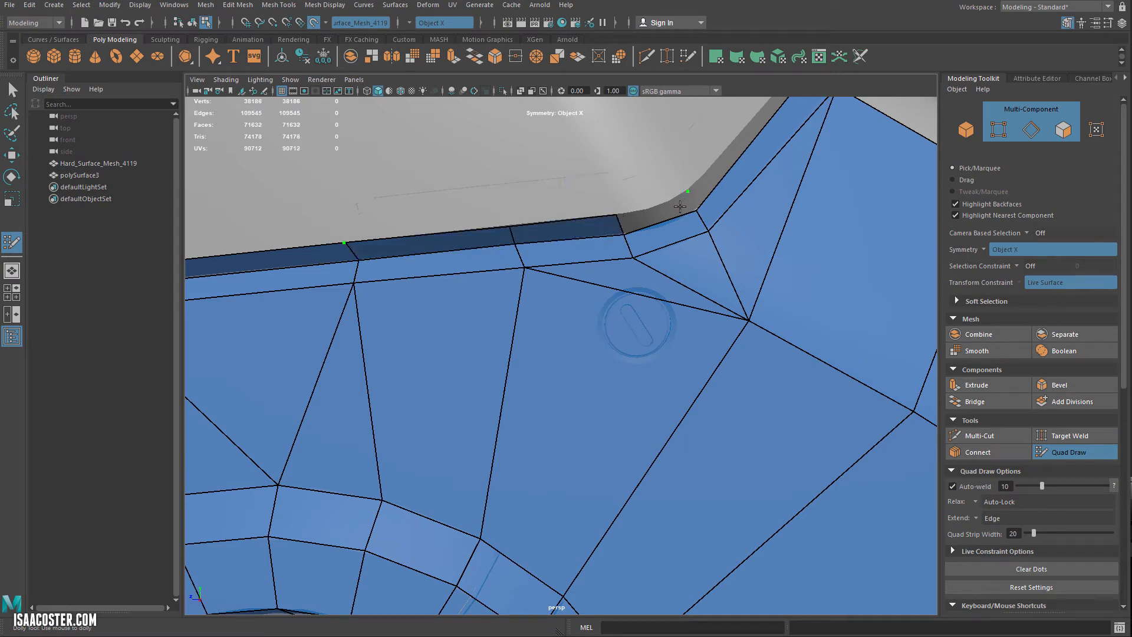
{"action": "left_click", "coordinate": [679, 206], "text": "shift"}
{"action": "left_click_drag", "start_coordinate": [721, 204], "coordinate": [616, 259], "text": "alt"}
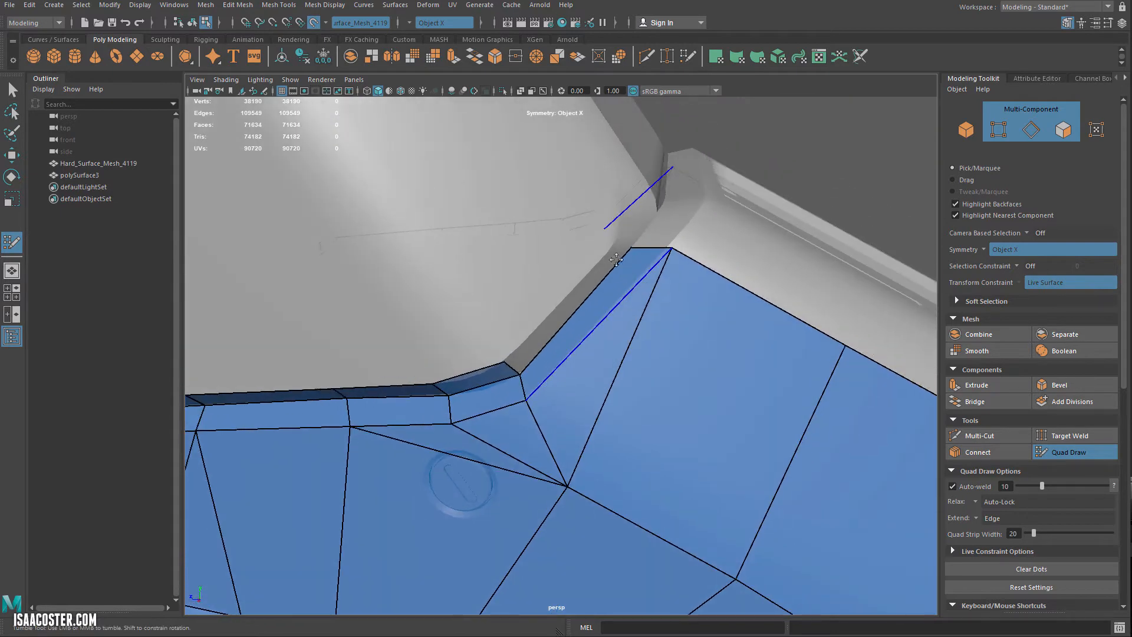
{"action": "left_click", "coordinate": [643, 348], "text": "shift"}
Step: Fill a quad, a triangle and an adjoining quad around the junction where the slanted rim strip meets the raised block's edge
{"action": "mouse_move", "coordinate": [644, 348]}
{"action": "left_mouse_down", "text": "alt"}
{"action": "mouse_move", "coordinate": [606, 321]}
{"action": "mouse_move", "coordinate": [589, 333]}
{"action": "mouse_move", "coordinate": [490, 293]}
{"action": "mouse_move", "coordinate": [445, 310]}
{"action": "mouse_move", "coordinate": [368, 285]}
{"action": "left_mouse_up", "text": "alt"}
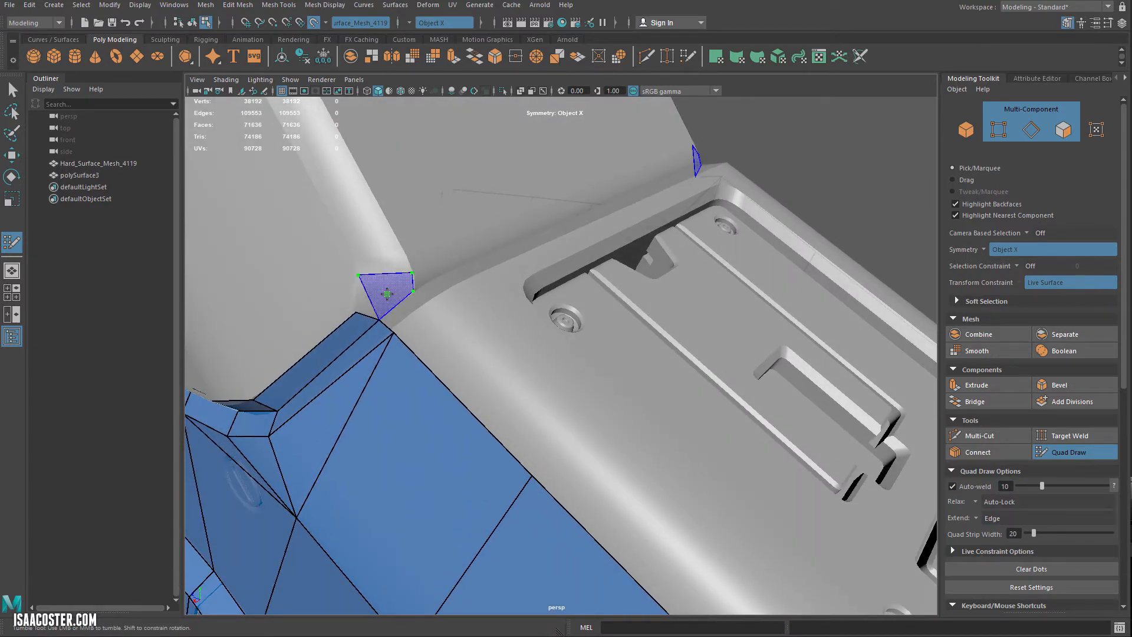
{"action": "left_click", "coordinate": [373, 301], "text": "shift"}
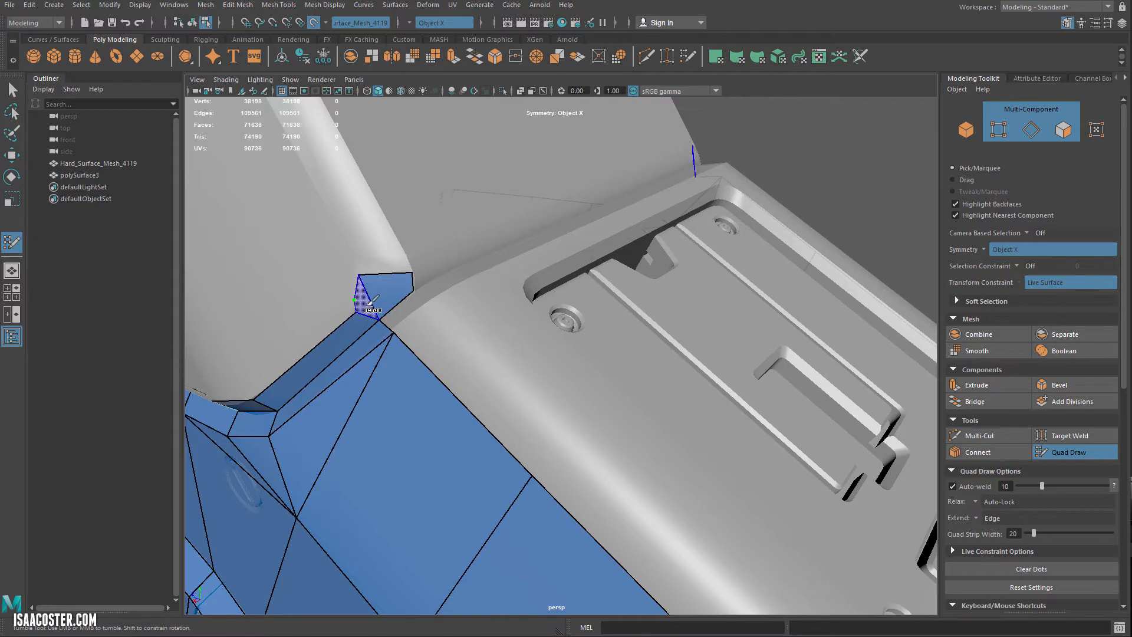
{"action": "left_click", "coordinate": [354, 303], "text": "shift"}
{"action": "left_click_drag", "start_coordinate": [385, 282], "coordinate": [461, 261], "text": "alt"}
{"action": "middle_click_drag", "start_coordinate": [461, 261], "coordinate": [480, 284], "text": "alt"}
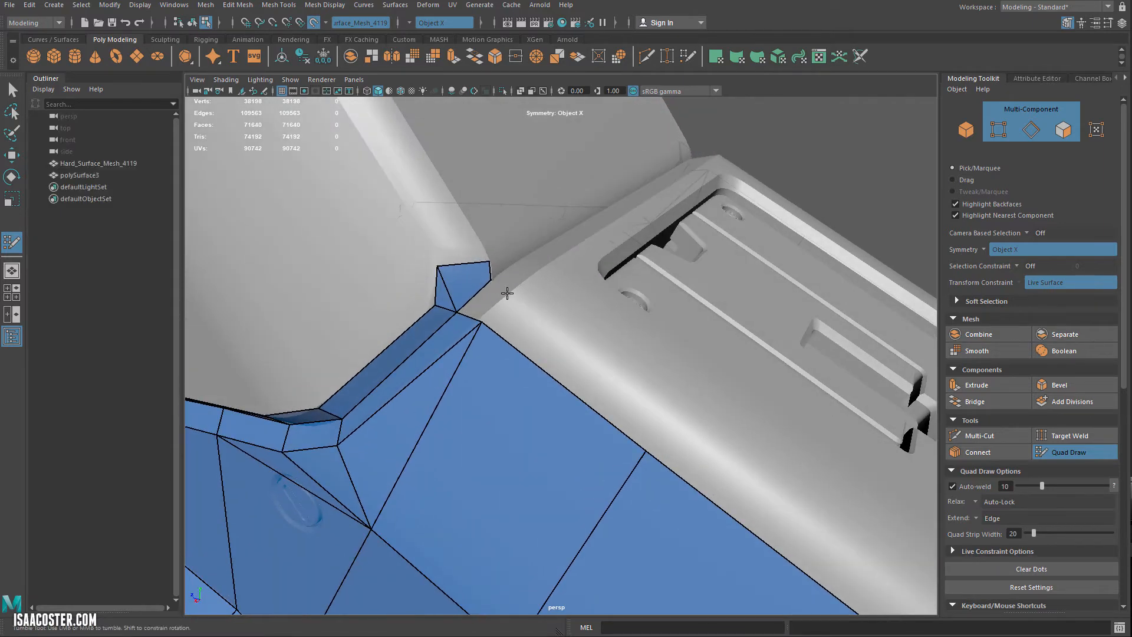
{"action": "left_click", "coordinate": [483, 326], "text": "shift"}
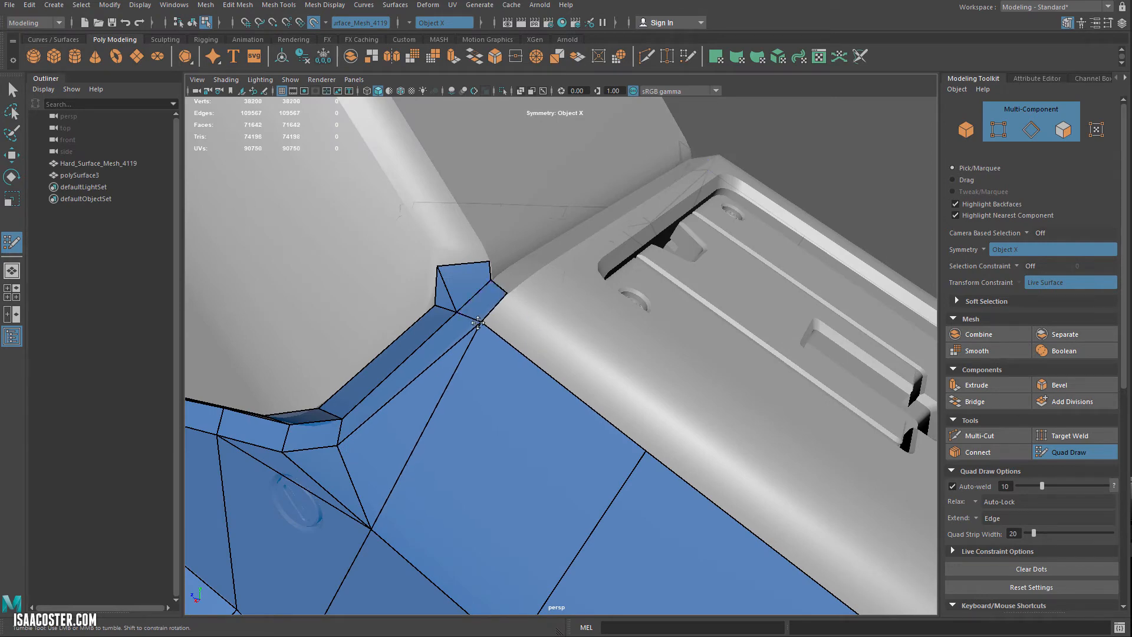
Step: Place dots along the raised block's far upper edge and fill a quad on its rounded corner
{"action": "middle_click_drag", "start_coordinate": [462, 305], "coordinate": [525, 356], "text": "alt"}
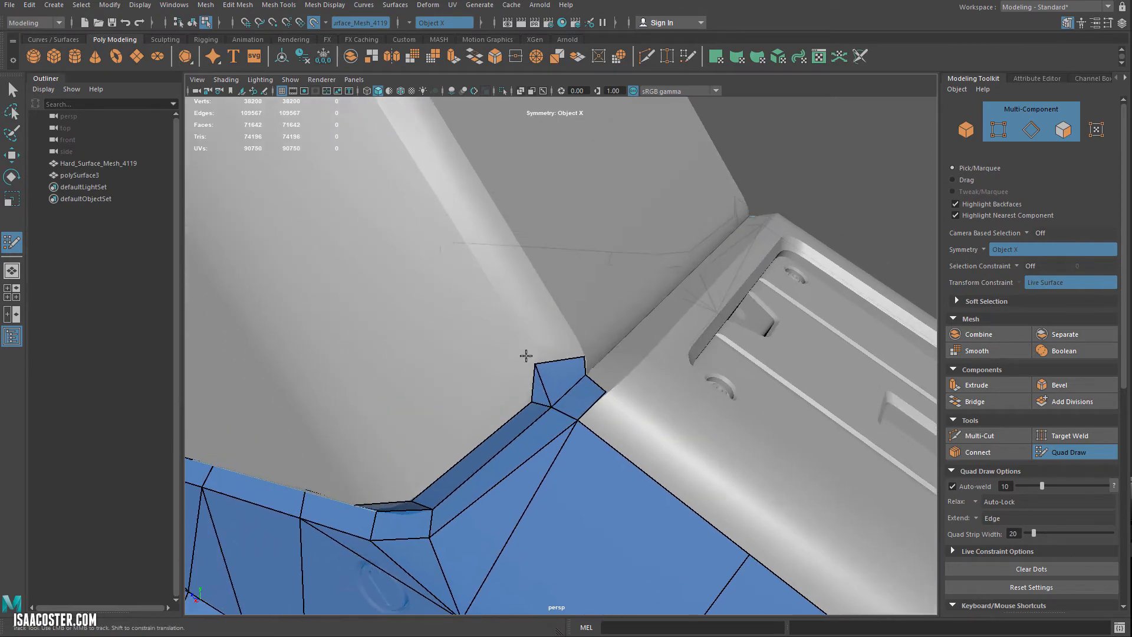
{"action": "right_click_drag", "start_coordinate": [526, 356], "coordinate": [472, 283], "text": "alt"}
{"action": "middle_click_drag", "start_coordinate": [472, 283], "coordinate": [470, 328], "text": "alt"}
{"action": "mouse_move", "coordinate": [470, 329]}
{"action": "left_mouse_down", "text": "alt"}
{"action": "mouse_move", "coordinate": [509, 391]}
{"action": "mouse_move", "coordinate": [530, 397]}
{"action": "mouse_move", "coordinate": [521, 422]}
{"action": "mouse_move", "coordinate": [539, 415]}
{"action": "left_mouse_up", "text": "alt"}
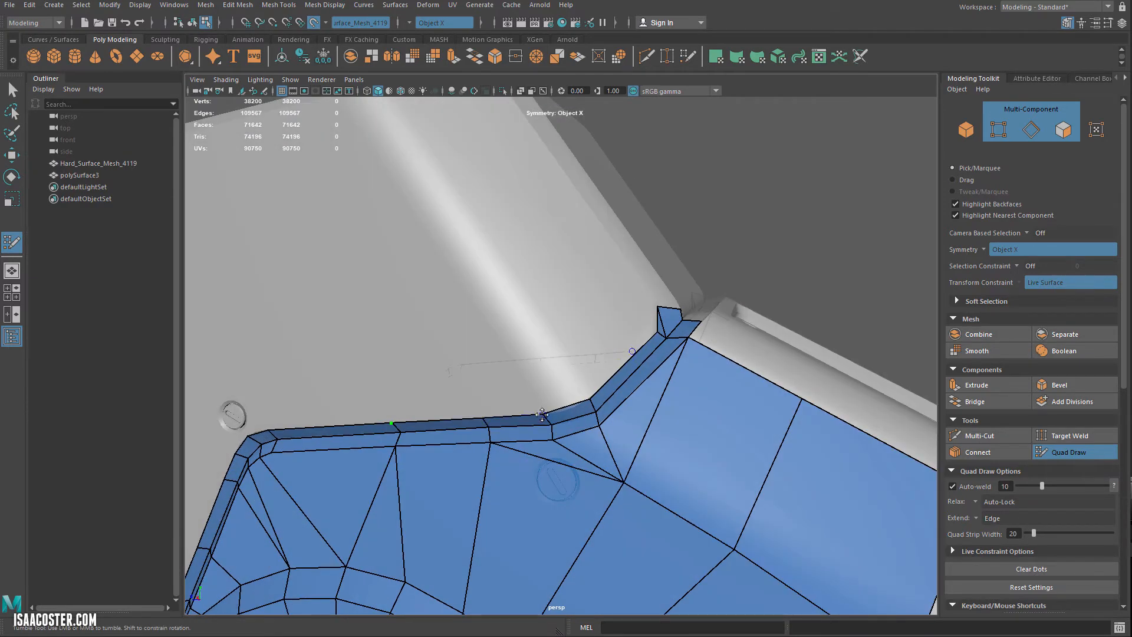
{"action": "left_click_drag", "start_coordinate": [539, 356], "coordinate": [561, 387], "text": "alt"}
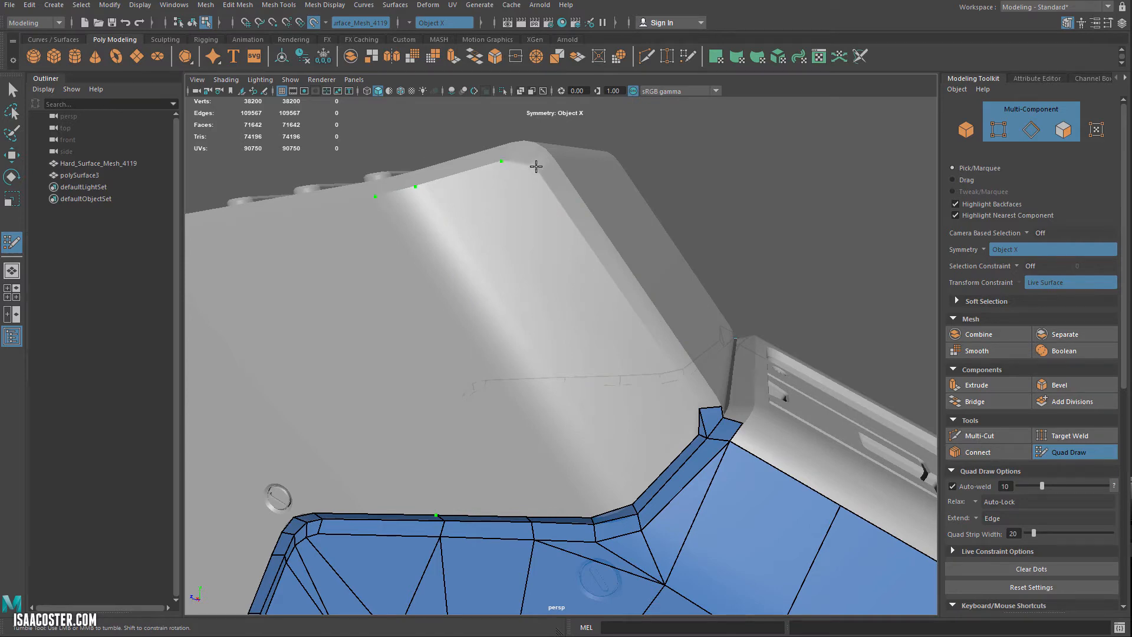
{"action": "mouse_move", "coordinate": [583, 304]}
{"action": "left_mouse_down", "text": "alt"}
{"action": "mouse_move", "coordinate": [492, 215]}
{"action": "mouse_move", "coordinate": [507, 257]}
{"action": "left_mouse_up", "text": "alt"}
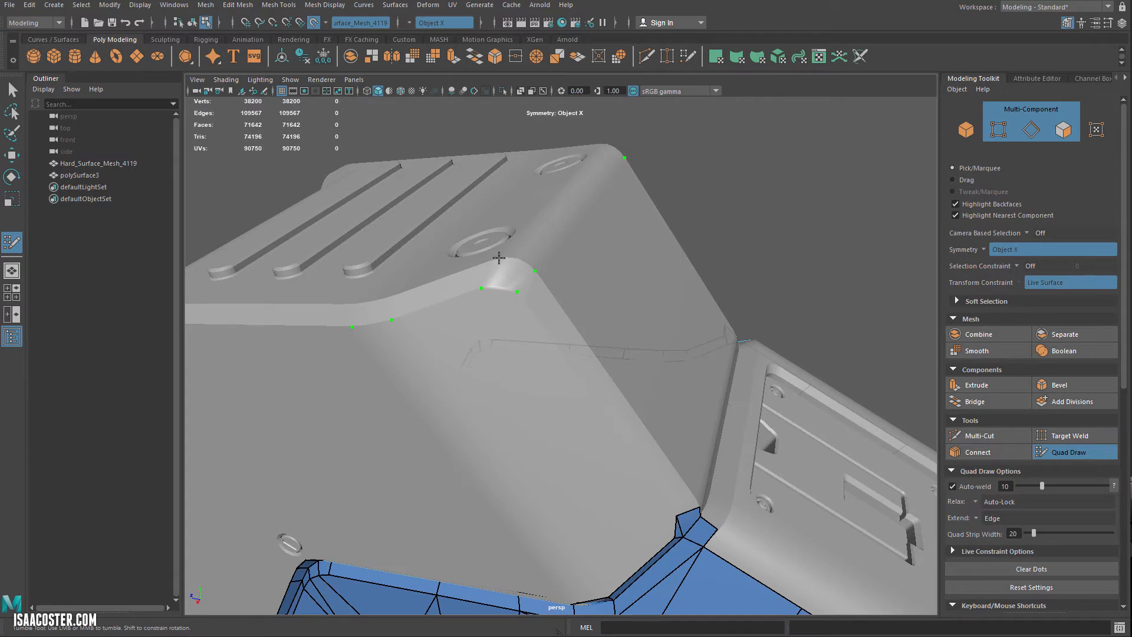
{"action": "left_click", "coordinate": [498, 257]}
{"action": "left_click", "coordinate": [513, 277], "text": "shift"}
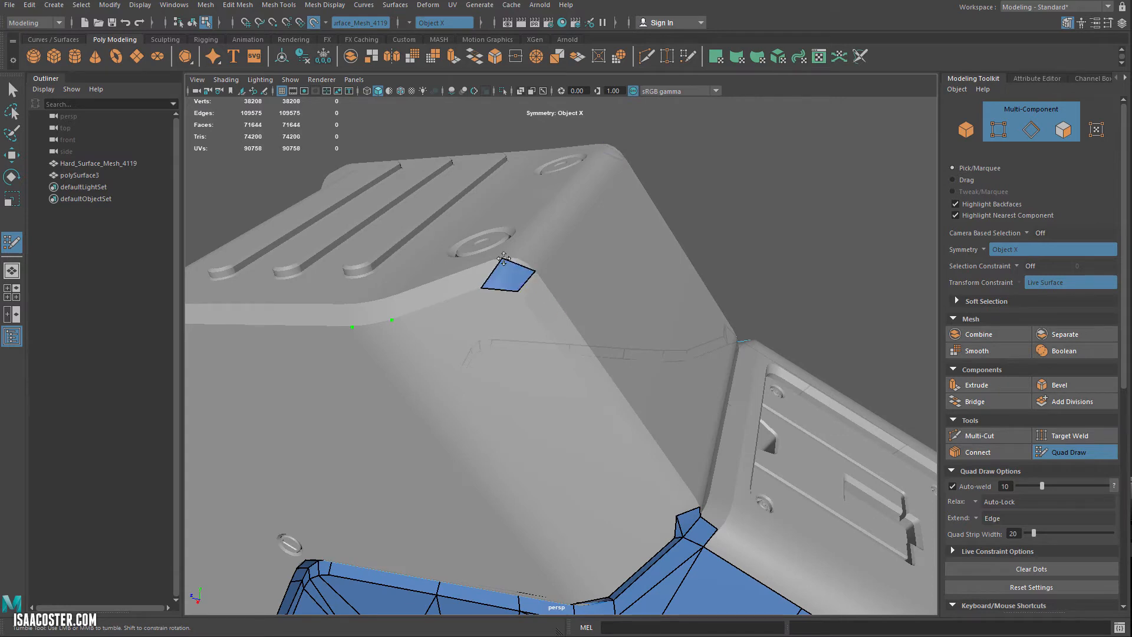
Step: Narrow the rounded corner's quad by moving its vertices and fill a second quad beside it
{"action": "mouse_move", "coordinate": [483, 284]}
{"action": "left_mouse_down"}
{"action": "mouse_move", "coordinate": [501, 289]}
{"action": "mouse_move", "coordinate": [519, 258]}
{"action": "mouse_move", "coordinate": [537, 272]}
{"action": "left_mouse_up"}
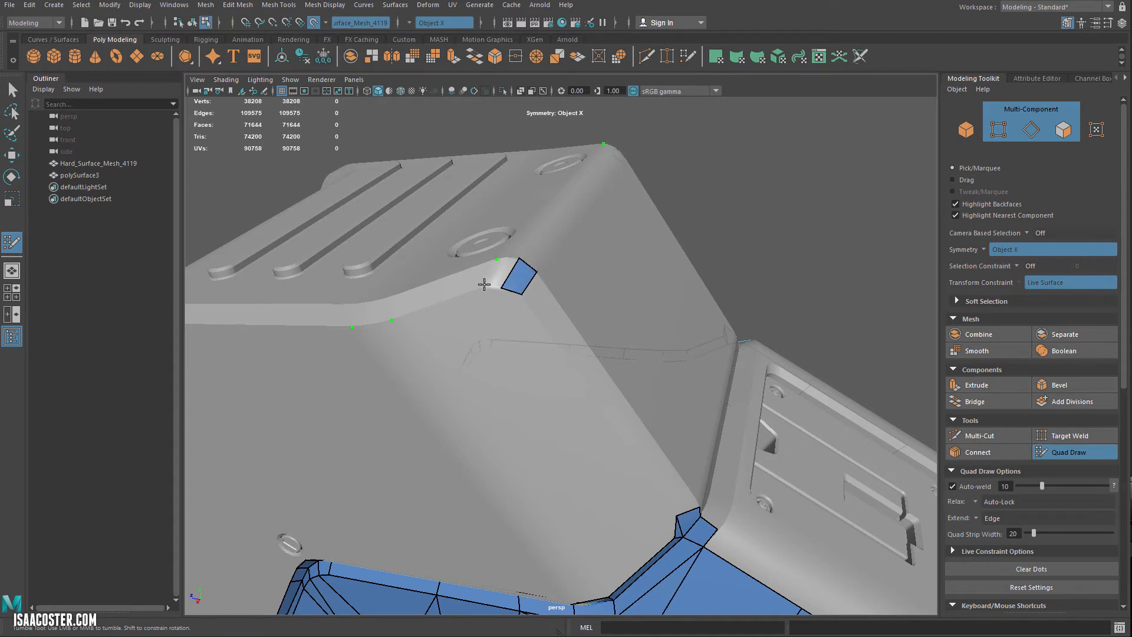
{"action": "left_click", "coordinate": [494, 276], "text": "shift"}
{"action": "left_click", "coordinate": [502, 298], "text": "shift"}
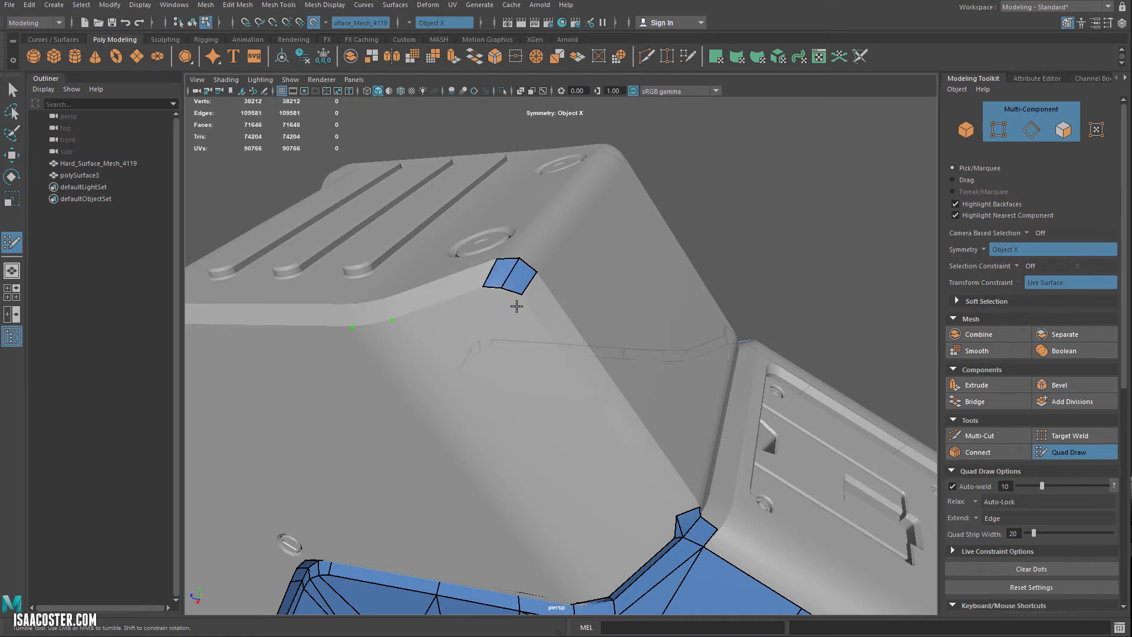
Step: Fill a quad across the bend in the block's beveled upper edge and bridge it to the corner quads
{"action": "mouse_move", "coordinate": [515, 306]}
{"action": "left_mouse_down", "text": "alt"}
{"action": "mouse_move", "coordinate": [517, 338]}
{"action": "mouse_move", "coordinate": [529, 302]}
{"action": "left_mouse_up", "text": "alt"}
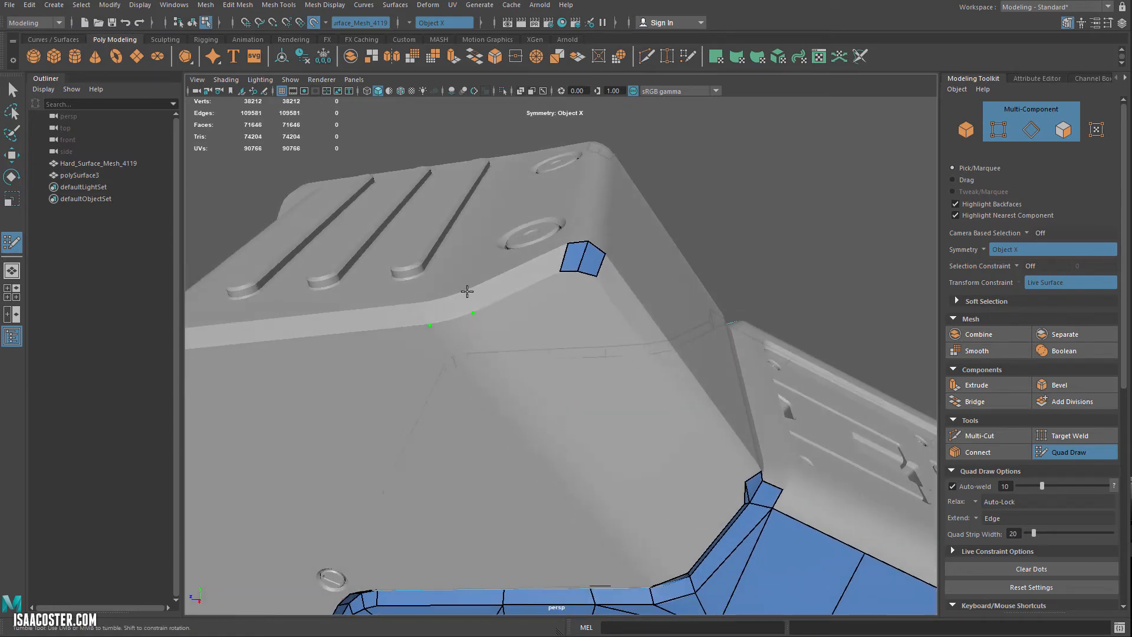
{"action": "left_click", "coordinate": [423, 302]}
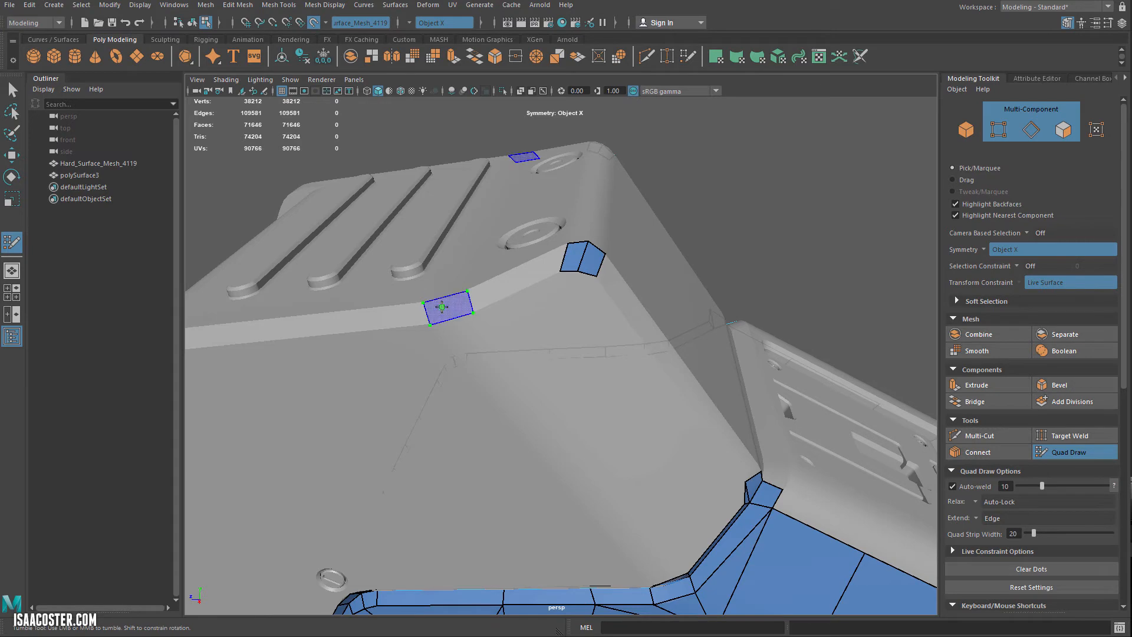
{"action": "left_click", "coordinate": [527, 273], "text": "shift"}
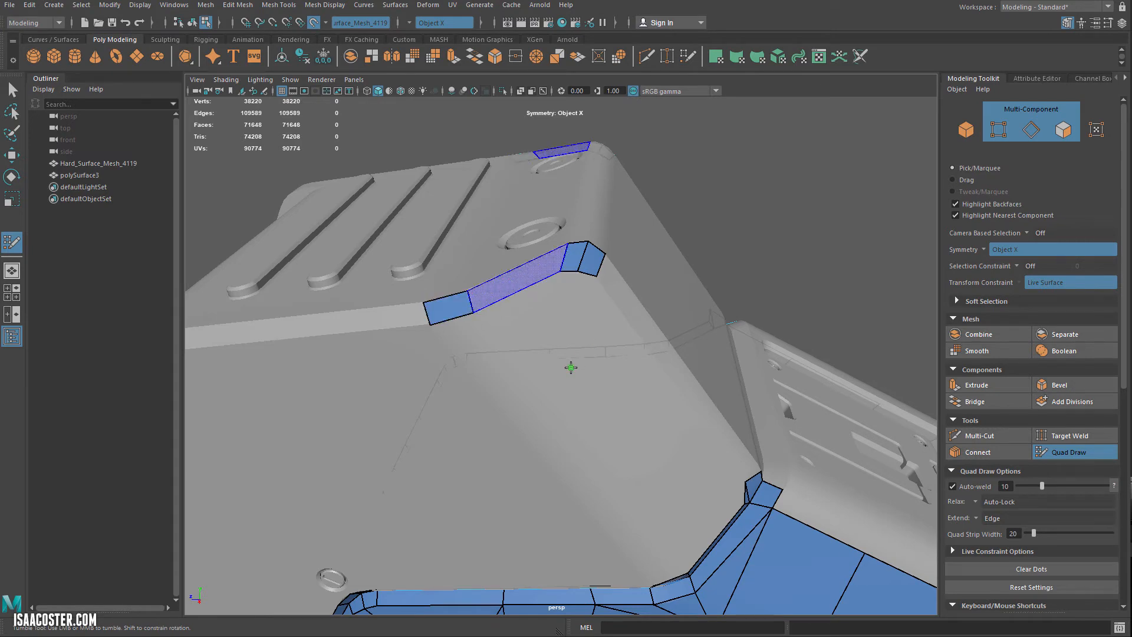
{"action": "left_click", "coordinate": [570, 367], "text": "shift"}
Step: Place two dots midway down the block's rounded side edge and fill two long quads connecting the upper corner to the lower junction
{"action": "left_click_drag", "start_coordinate": [570, 367], "coordinate": [518, 343], "text": "alt"}
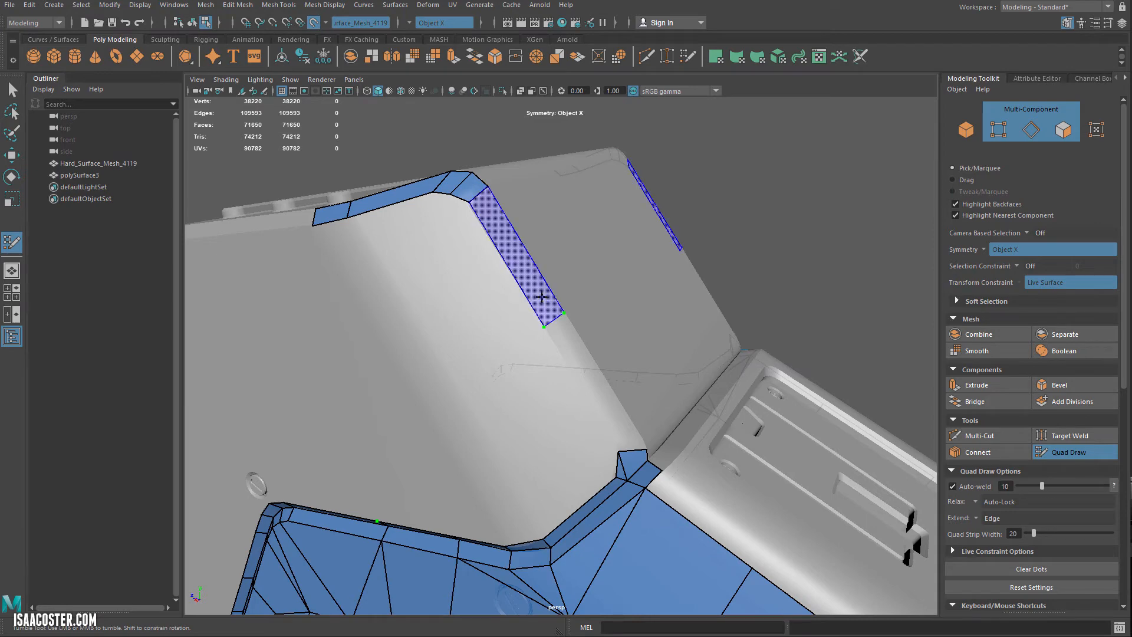
{"action": "left_click", "coordinate": [593, 377], "text": "shift"}
{"action": "left_click", "coordinate": [649, 361], "text": "shift"}
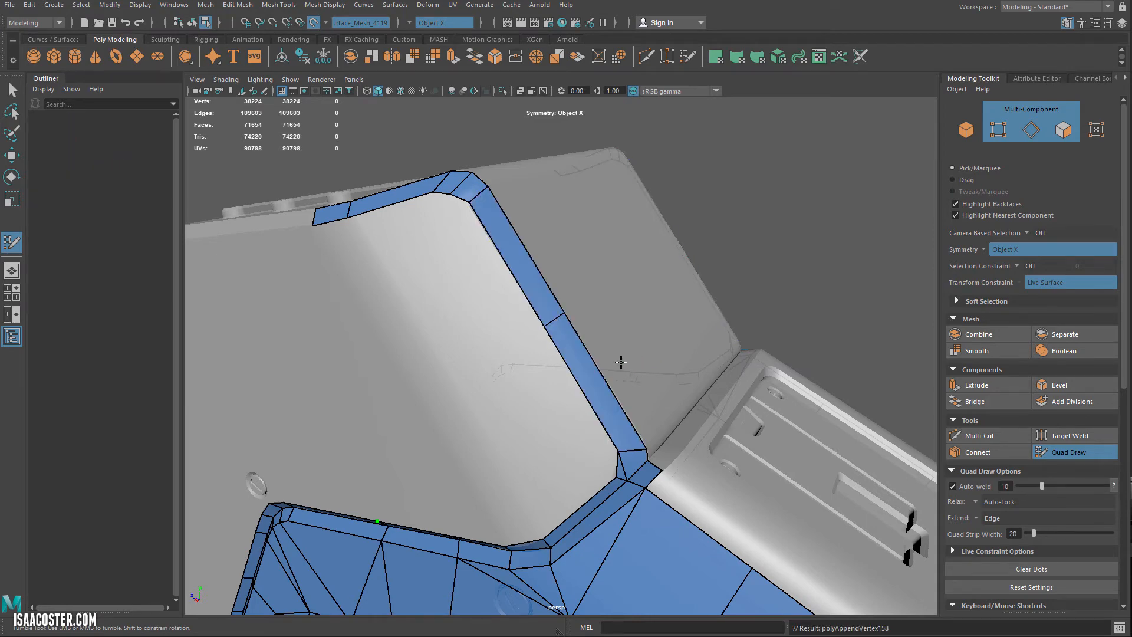
{"action": "mouse_move", "coordinate": [619, 358]}
{"action": "left_mouse_down", "text": "alt"}
{"action": "mouse_move", "coordinate": [566, 354]}
{"action": "mouse_move", "coordinate": [582, 352]}
{"action": "mouse_move", "coordinate": [483, 400]}
{"action": "left_mouse_up", "text": "alt"}
{"action": "right_click_drag", "start_coordinate": [483, 401], "coordinate": [646, 437], "text": "alt"}
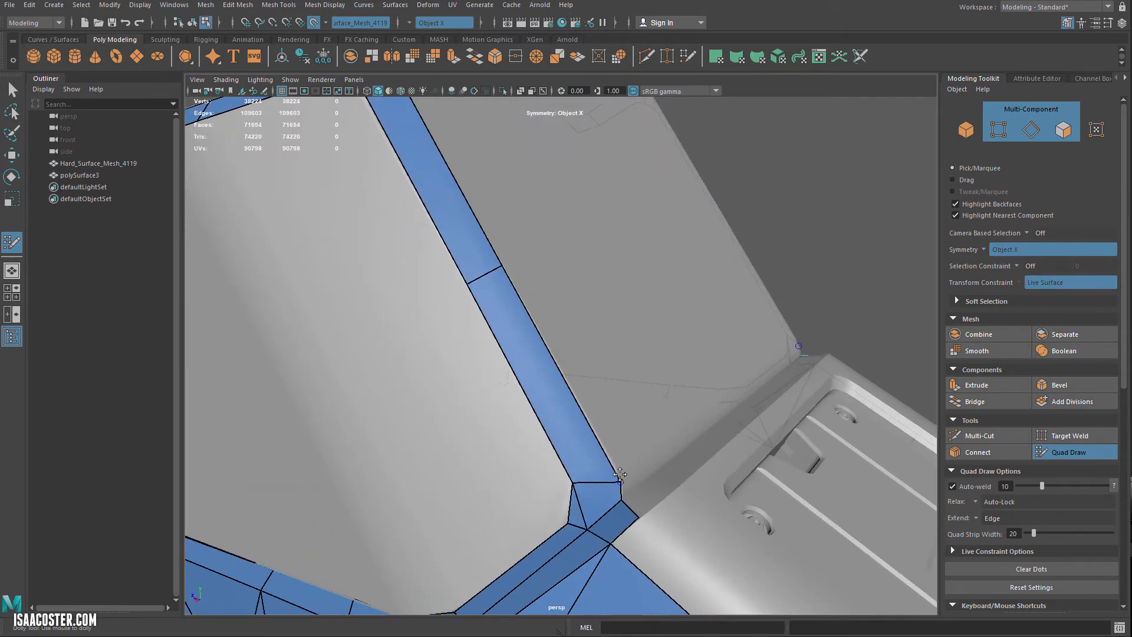
Step: Fill two rows of long quads along the crease above the recessed panel, from the block's corner junction to the symmetry centerline, joining their ends there
{"action": "left_click_drag", "start_coordinate": [718, 407], "coordinate": [592, 388], "text": "alt"}
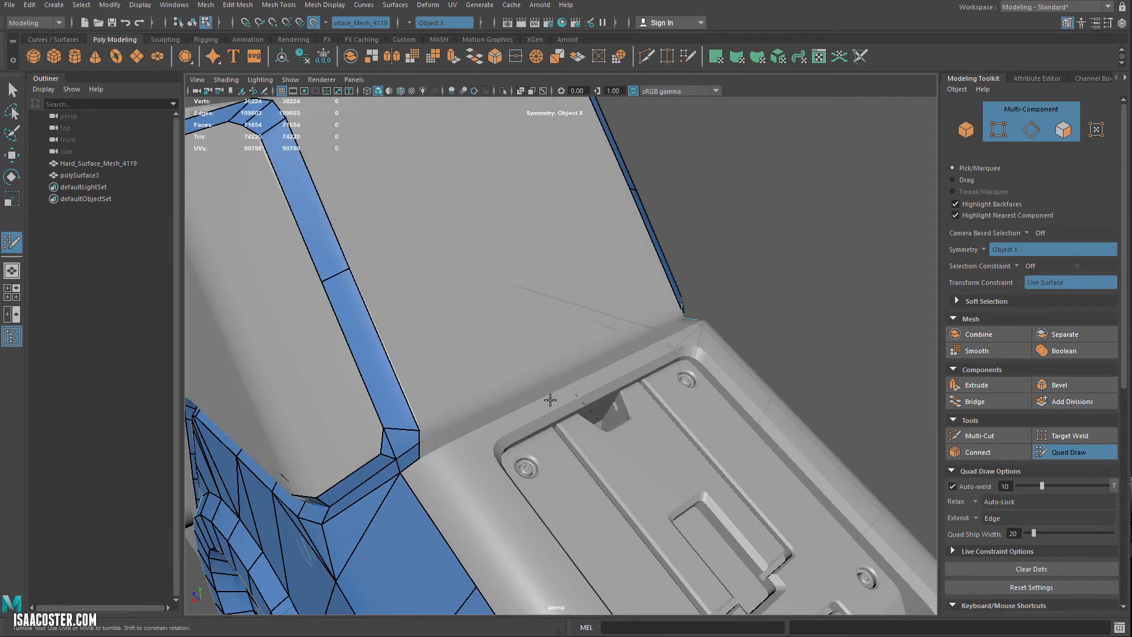
{"action": "right_click_drag", "start_coordinate": [592, 389], "coordinate": [570, 419], "text": "alt"}
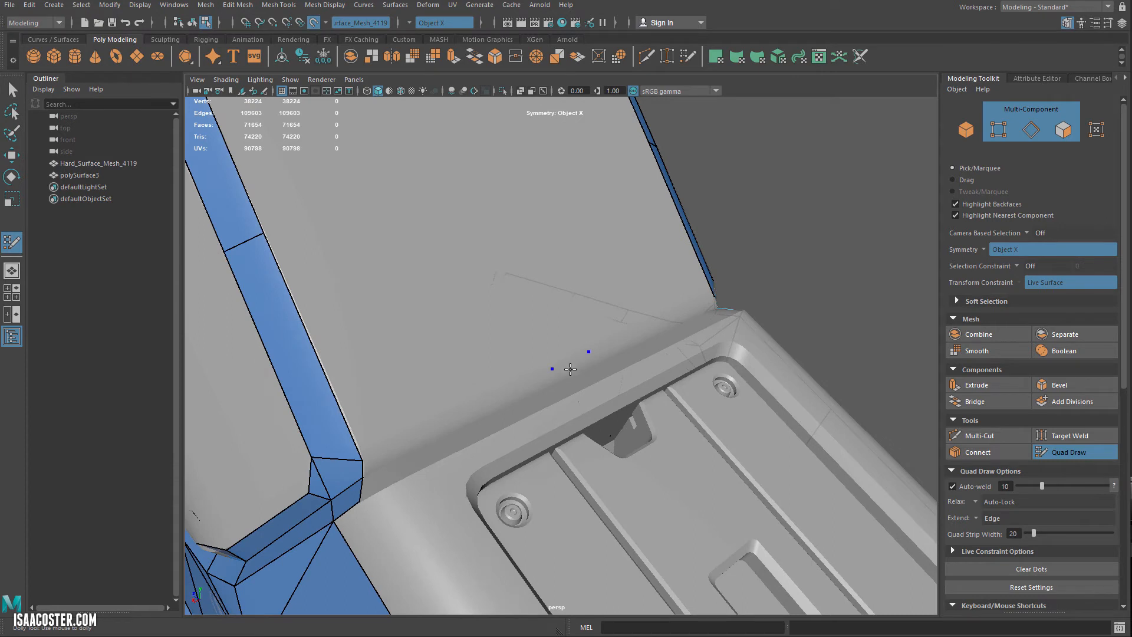
{"action": "left_click", "coordinate": [504, 406], "text": "shift"}
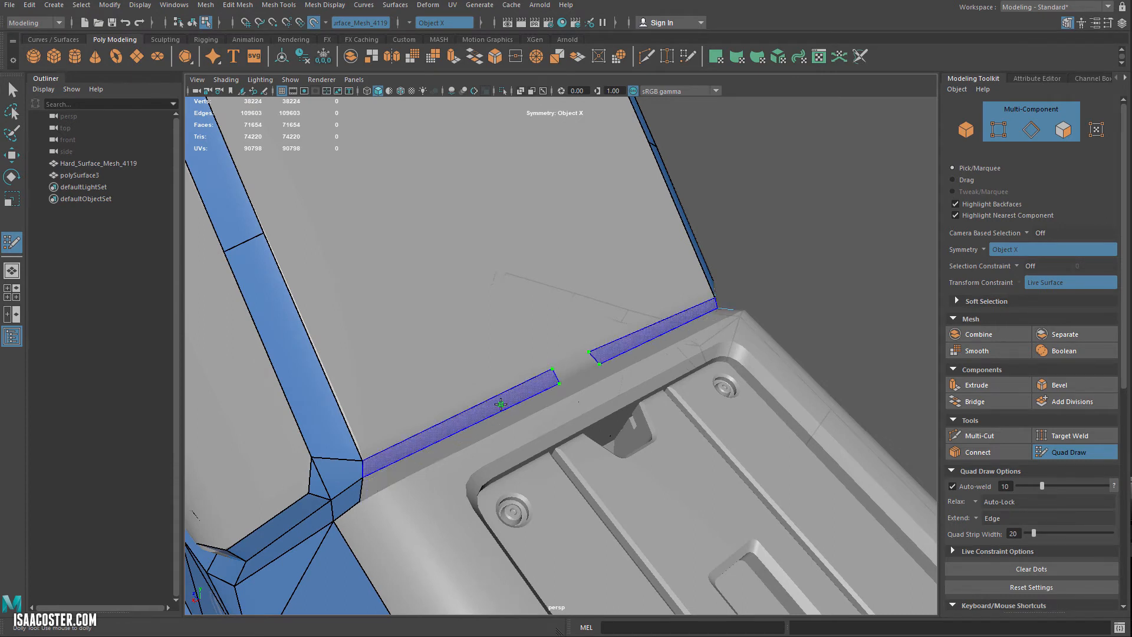
{"action": "left_click", "coordinate": [556, 395], "text": "shift"}
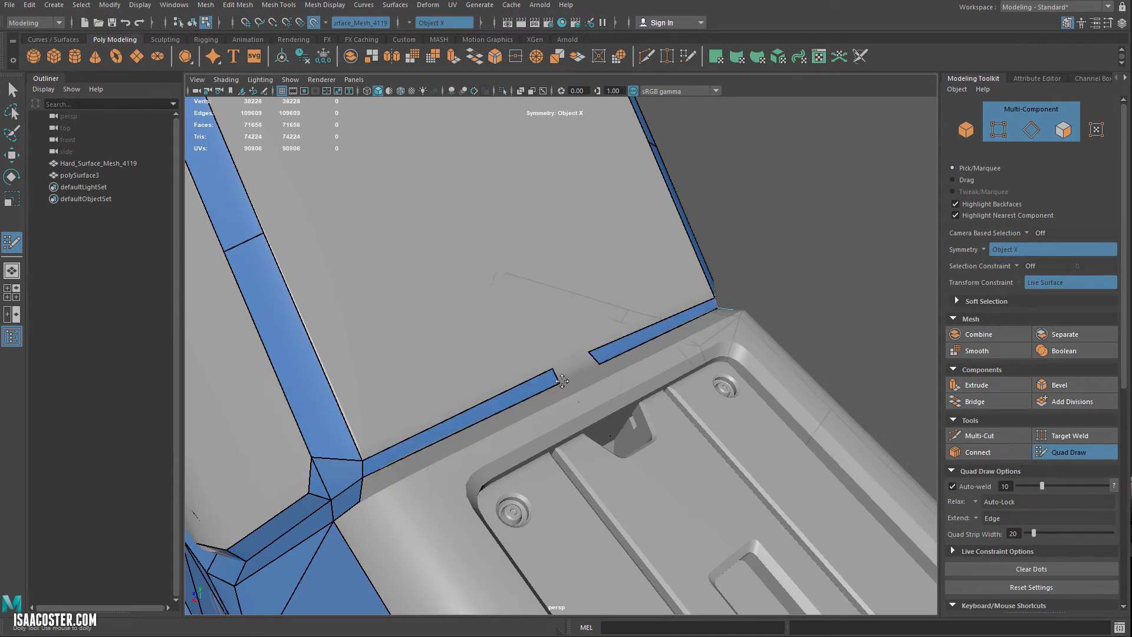
{"action": "left_click_drag", "start_coordinate": [562, 381], "coordinate": [570, 359]}
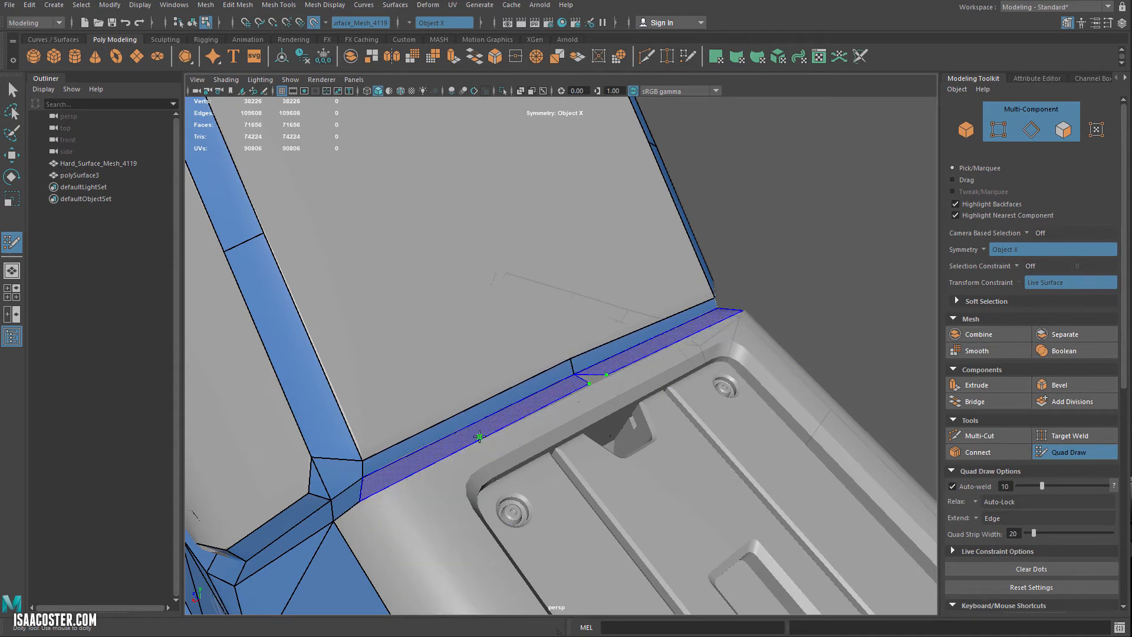
{"action": "left_click", "coordinate": [587, 393], "text": "shift"}
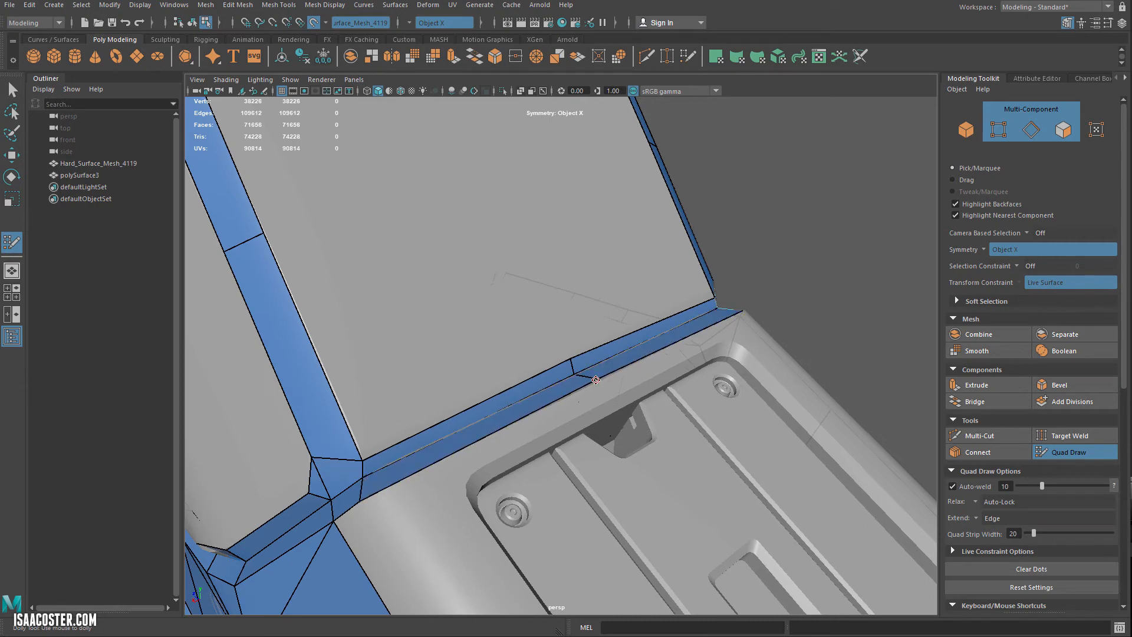
{"action": "left_click_drag", "start_coordinate": [571, 422], "coordinate": [660, 402], "text": "alt"}
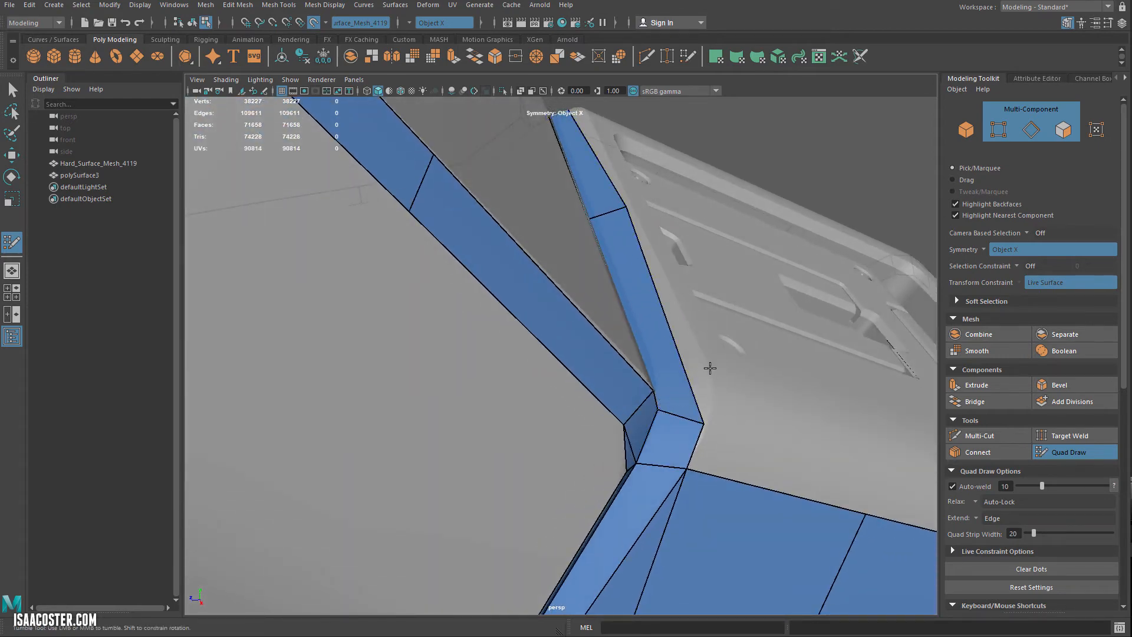
Step: Delete the quad at the block's upper corner junction and refill the gap with two smaller quads following the rounded corner
{"action": "mouse_move", "coordinate": [710, 367]}
{"action": "left_mouse_down", "text": "alt"}
{"action": "mouse_move", "coordinate": [695, 371]}
{"action": "mouse_move", "coordinate": [682, 403]}
{"action": "mouse_move", "coordinate": [664, 405]}
{"action": "mouse_move", "coordinate": [669, 385]}
{"action": "mouse_move", "coordinate": [615, 272]}
{"action": "mouse_move", "coordinate": [613, 326]}
{"action": "mouse_move", "coordinate": [652, 359]}
{"action": "mouse_move", "coordinate": [609, 331]}
{"action": "mouse_move", "coordinate": [459, 342]}
{"action": "mouse_move", "coordinate": [487, 339]}
{"action": "left_mouse_up", "text": "alt"}
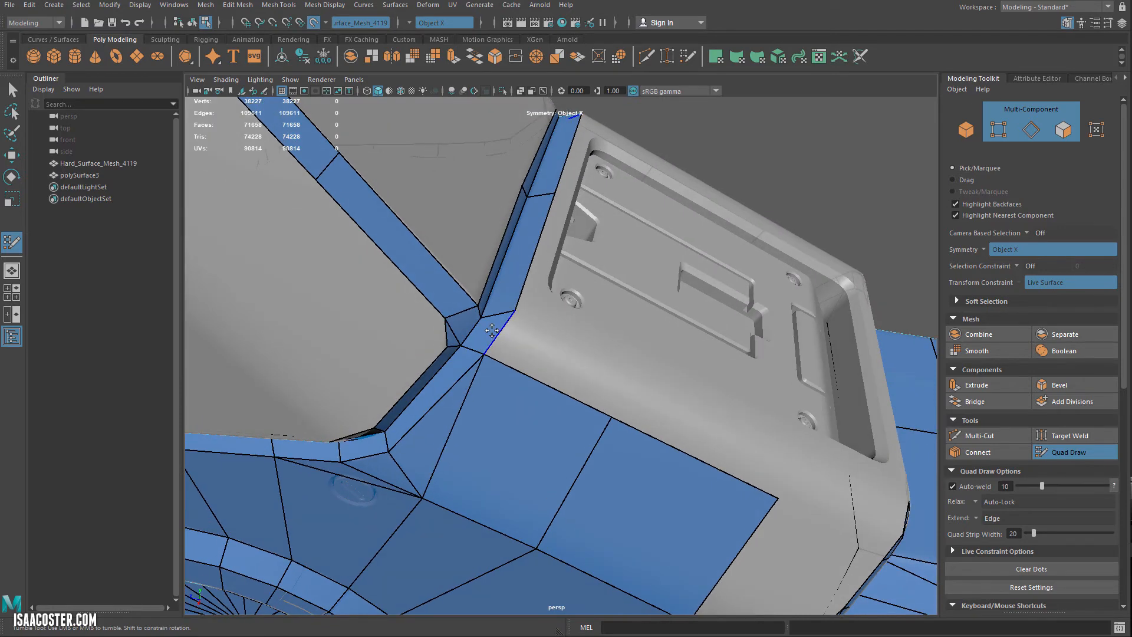
{"action": "left_click", "coordinate": [487, 337], "text": "ctrl+shift"}
{"action": "scroll", "coordinate": [492, 334], "scroll_direction": "up", "scroll_amount": 2}
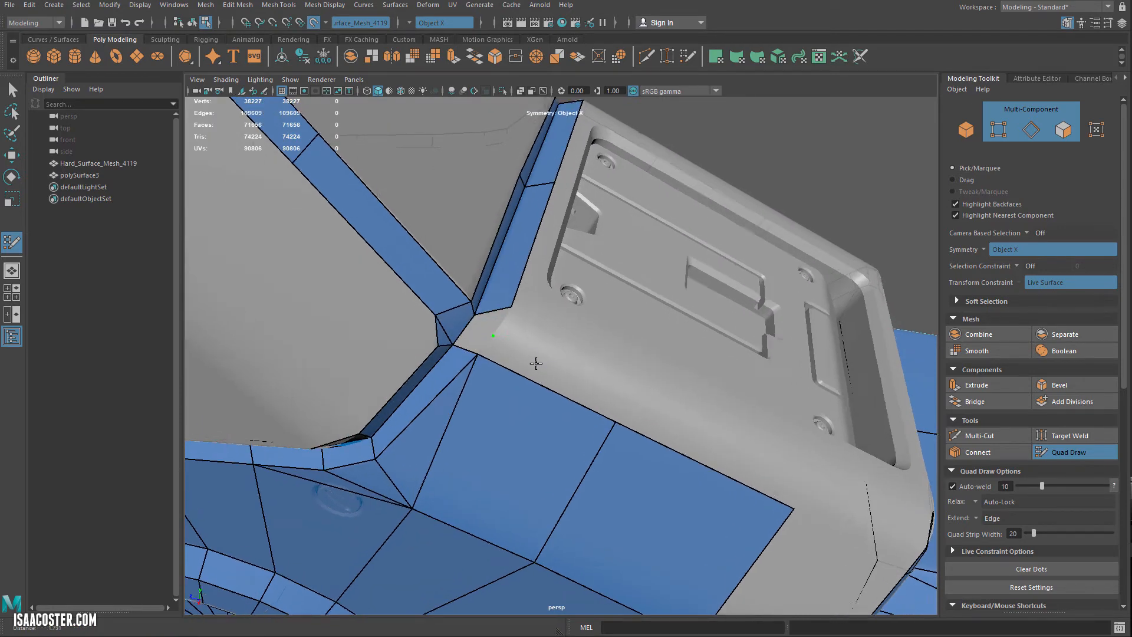
{"action": "left_click", "coordinate": [473, 323], "text": "shift"}
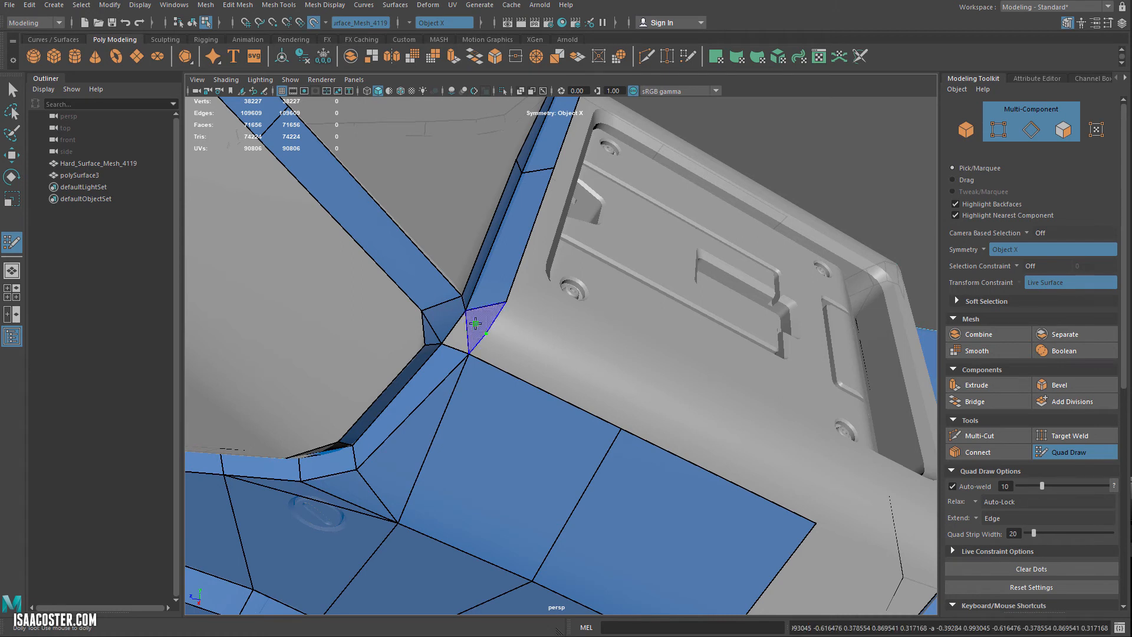
{"action": "left_click", "coordinate": [471, 333], "text": "shift"}
{"action": "scroll", "coordinate": [479, 322], "scroll_direction": "up", "scroll_amount": 2}
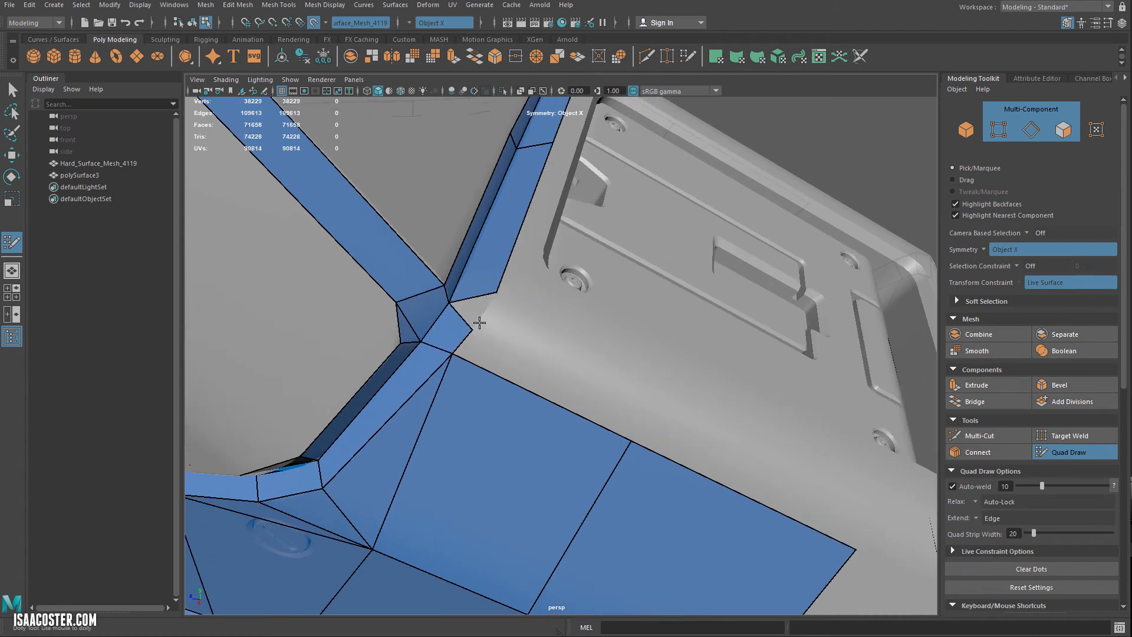
{"action": "left_click", "coordinate": [493, 312]}
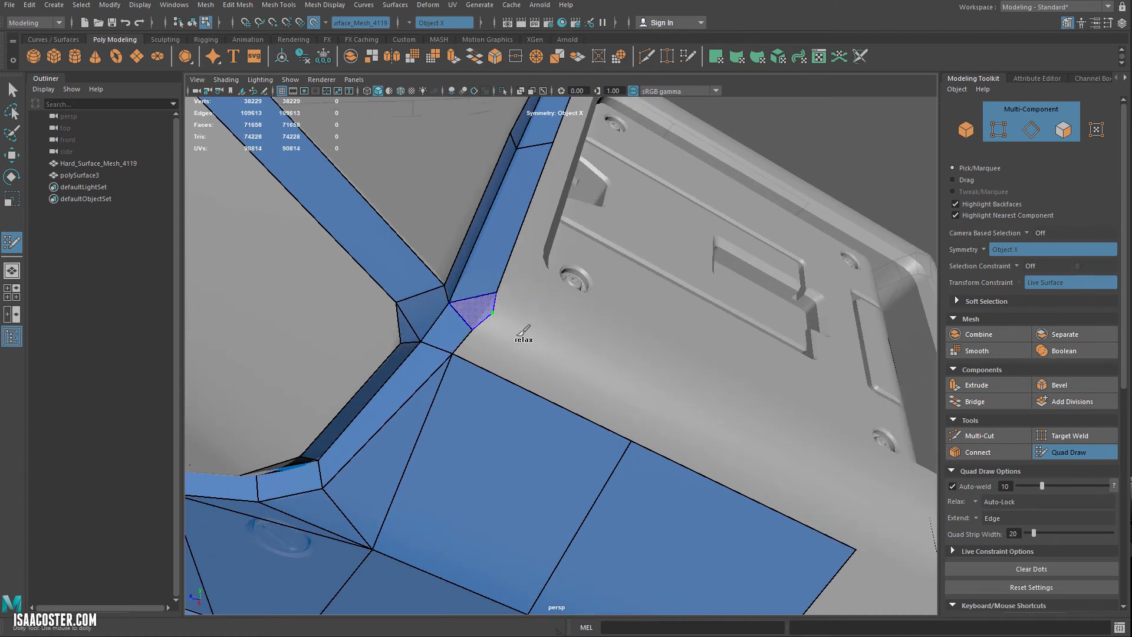
{"action": "left_click", "coordinate": [494, 314], "text": "shift"}
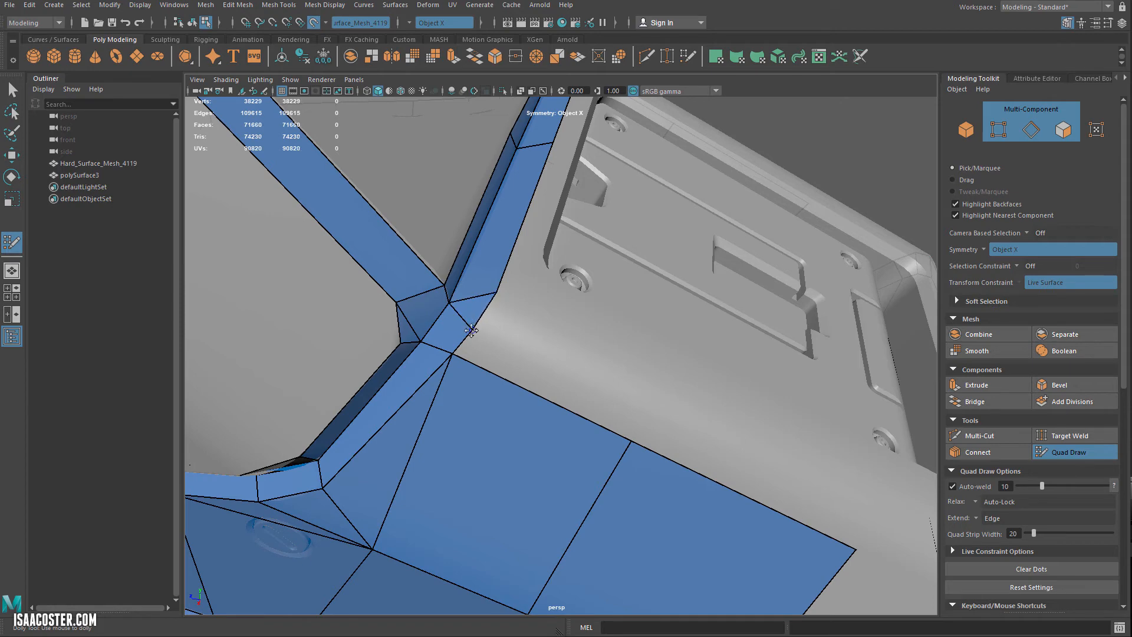
Step: Place dots along the block's long rounded side edge and fill two strip quads leading away from the corner junction
{"action": "mouse_move", "coordinate": [476, 324]}
{"action": "left_mouse_down", "text": "alt"}
{"action": "mouse_move", "coordinate": [511, 336]}
{"action": "mouse_move", "coordinate": [494, 324]}
{"action": "left_mouse_up", "text": "alt"}
{"action": "left_click", "coordinate": [500, 319]}
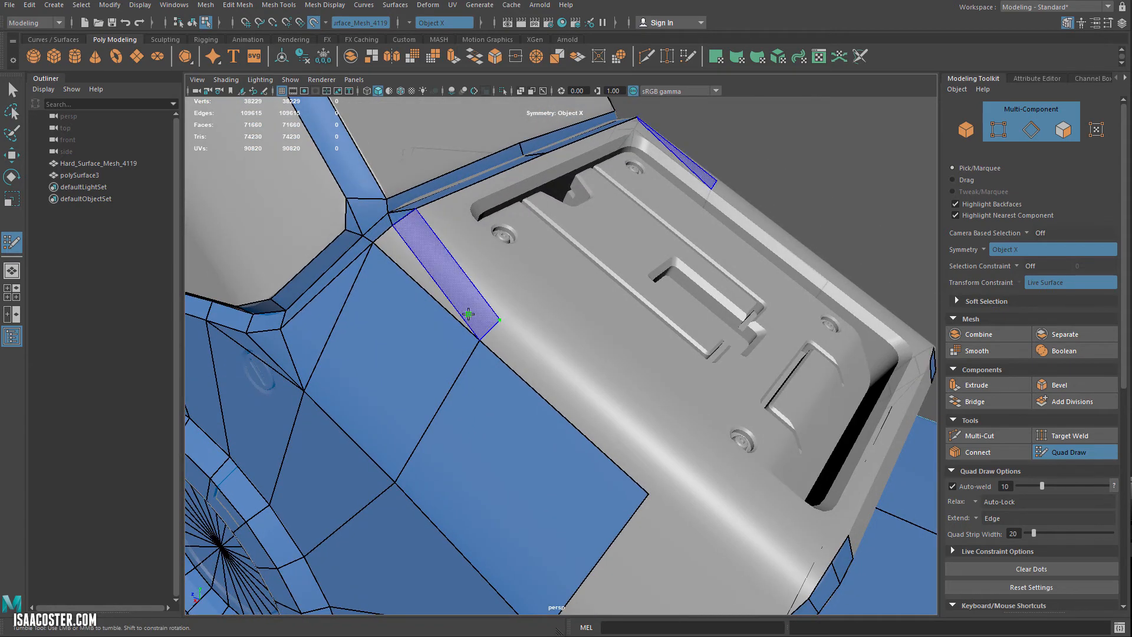
{"action": "left_click", "coordinate": [665, 465], "text": "shift"}
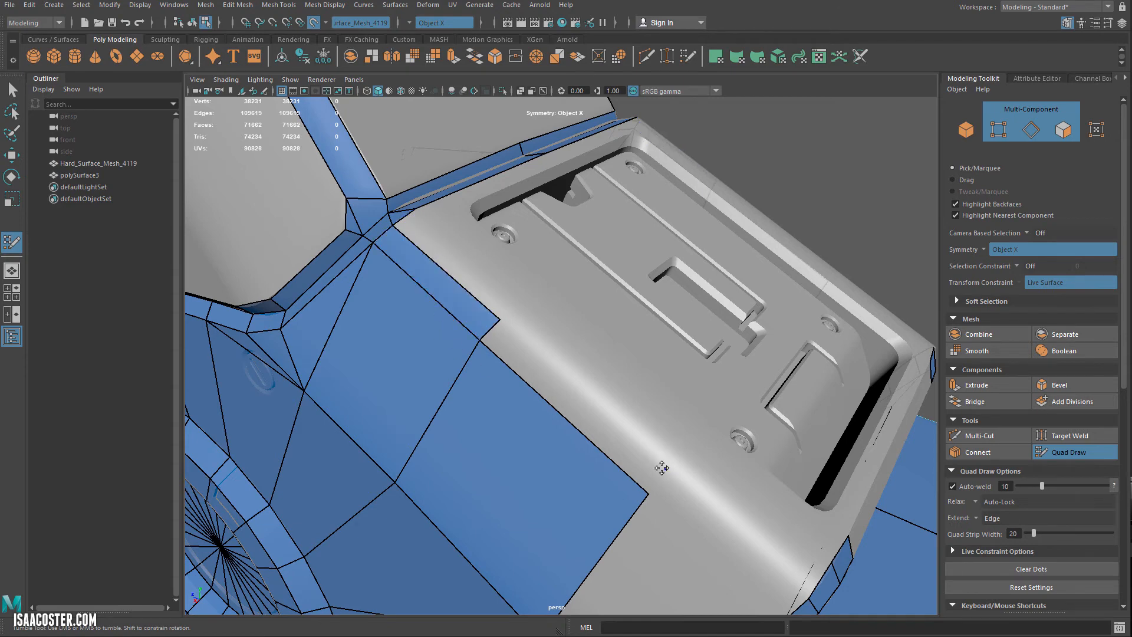
{"action": "left_click", "coordinate": [663, 468]}
{"action": "left_click", "coordinate": [622, 421], "text": "shift"}
Step: Fill the remaining gap in the block's side panel between the rounded edge strip and the front ridge with quads and triangles
{"action": "left_click_drag", "start_coordinate": [621, 419], "coordinate": [618, 403], "text": "alt"}
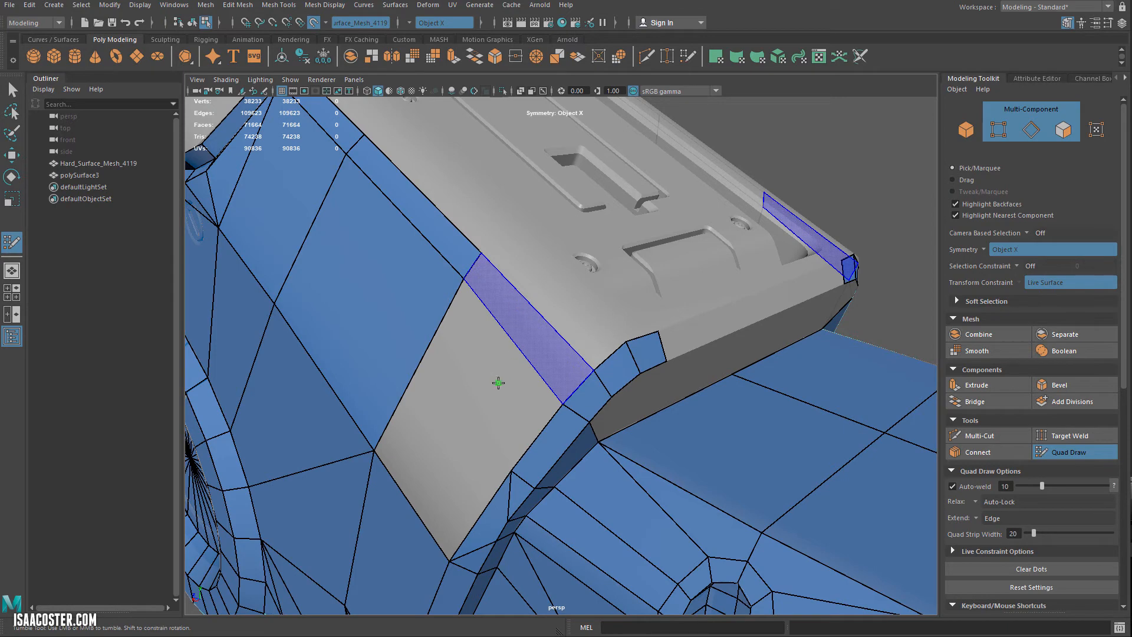
{"action": "left_click", "coordinate": [496, 413], "text": "shift"}
{"action": "left_click_drag", "start_coordinate": [497, 413], "coordinate": [514, 387], "text": "alt"}
{"action": "middle_click_drag", "start_coordinate": [485, 316], "coordinate": [539, 389], "text": "alt"}
{"action": "left_click", "coordinate": [584, 464], "text": "shift"}
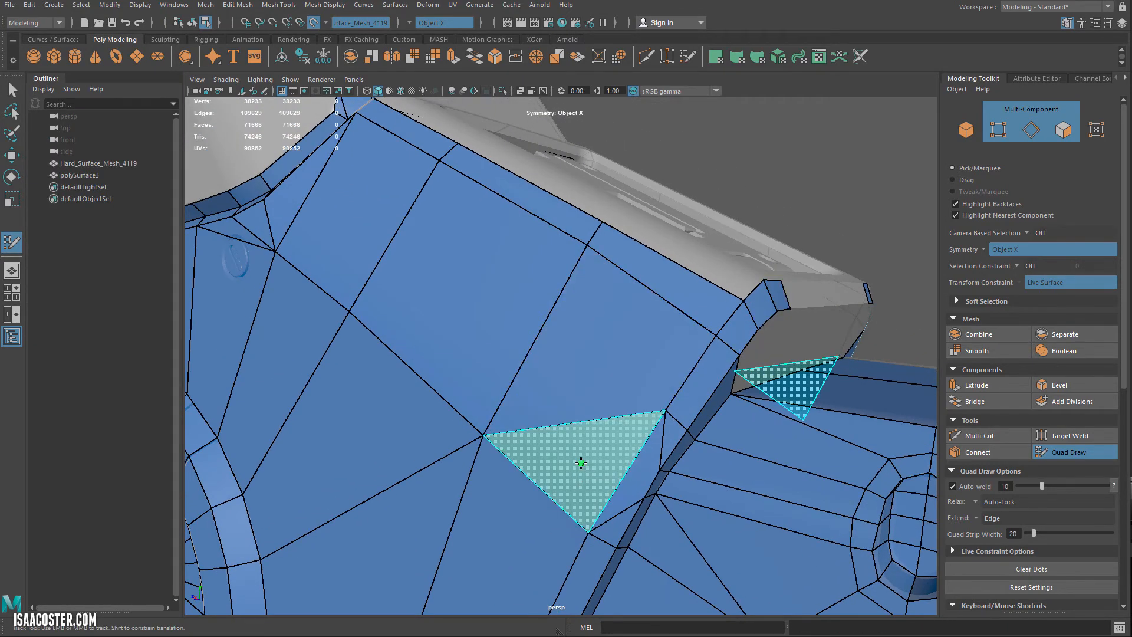
{"action": "left_click", "coordinate": [665, 422], "text": "shift"}
{"action": "left_click_drag", "start_coordinate": [664, 413], "coordinate": [622, 457]}
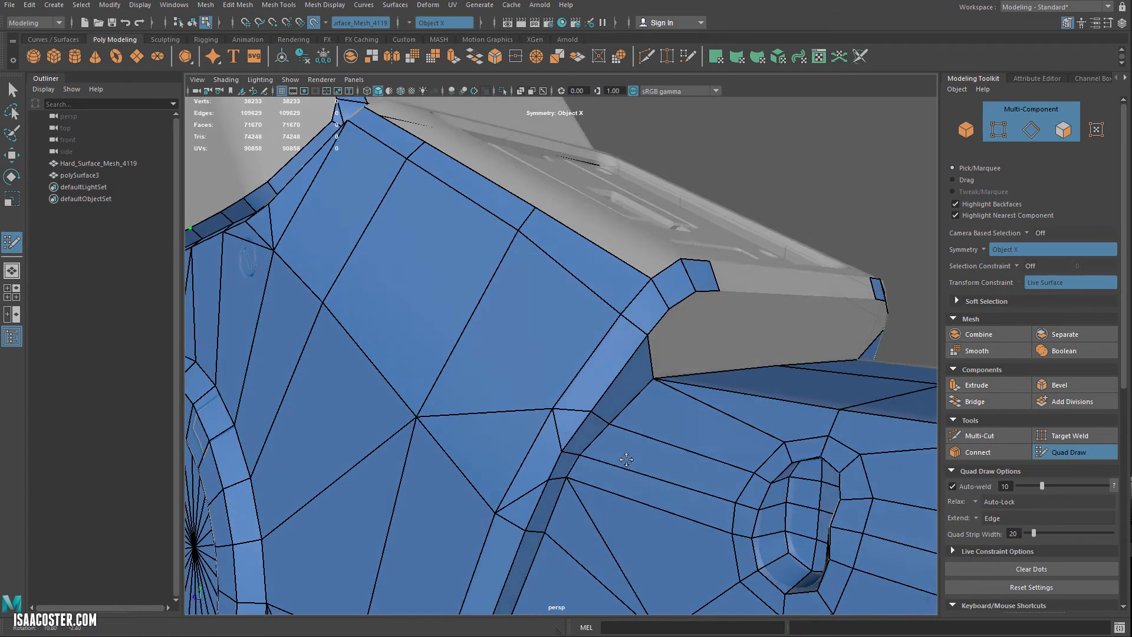
Step: Nudge the side panel's interior vertex where the long diagonal edges meet slightly upward
{"action": "right_click_drag", "start_coordinate": [622, 457], "coordinate": [557, 437], "text": "alt"}
{"action": "left_click_drag", "start_coordinate": [558, 438], "coordinate": [590, 386], "text": "alt"}
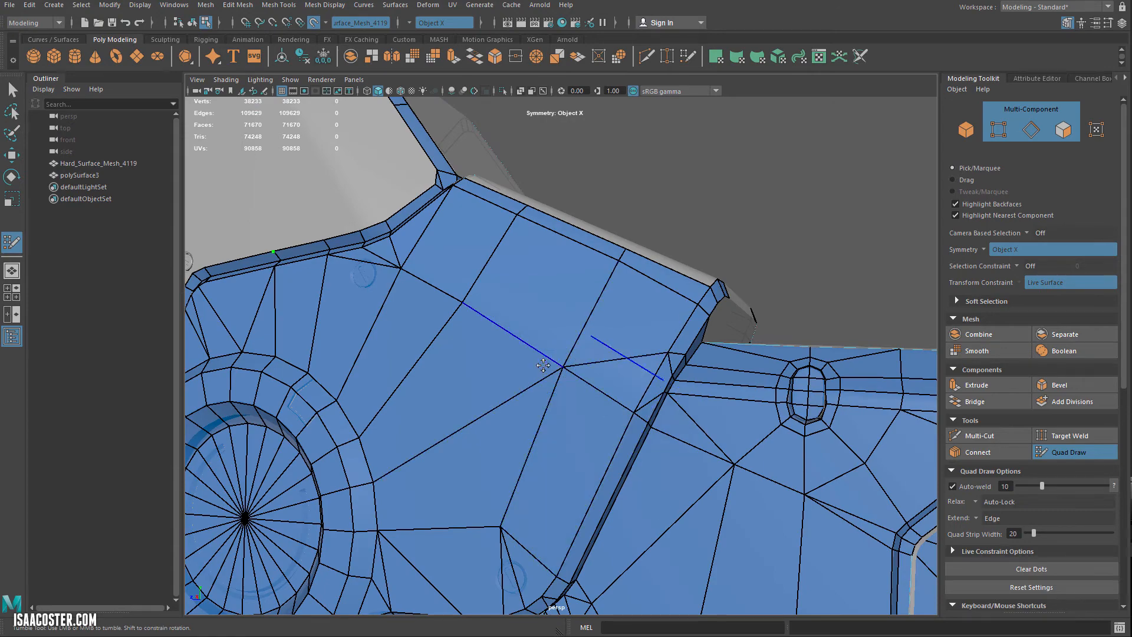
{"action": "key", "text": "space"}
{"action": "key", "text": "space"}
{"action": "left_click_drag", "start_coordinate": [669, 317], "coordinate": [563, 354], "text": "alt"}
{"action": "left_click_drag", "start_coordinate": [455, 287], "coordinate": [474, 299], "text": "alt"}
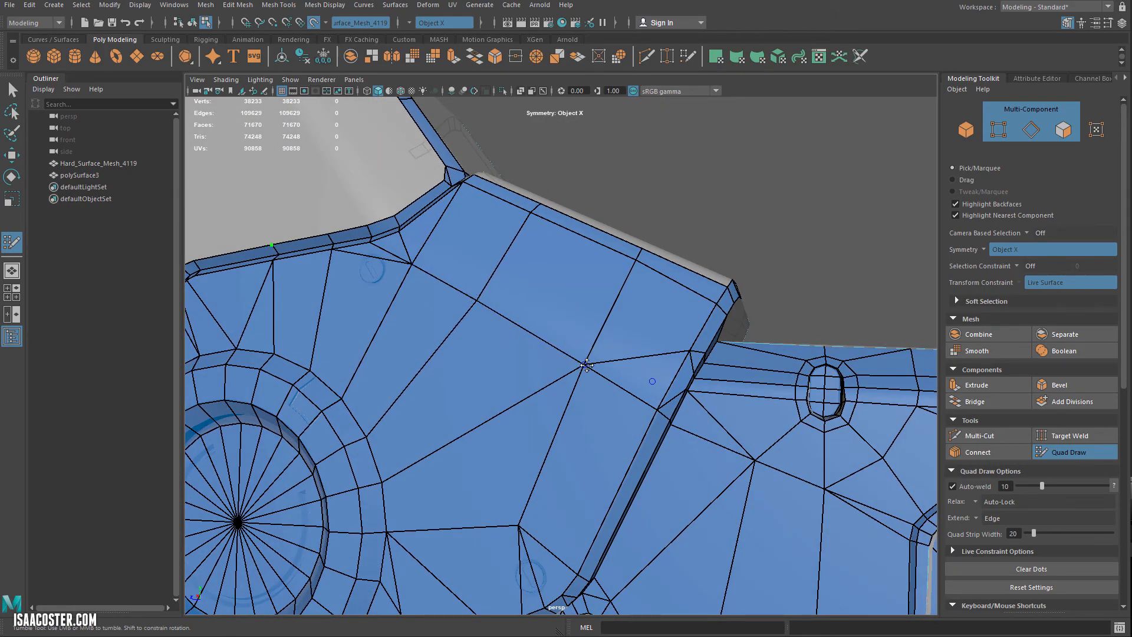
{"action": "left_click_drag", "start_coordinate": [586, 366], "coordinate": [585, 358]}
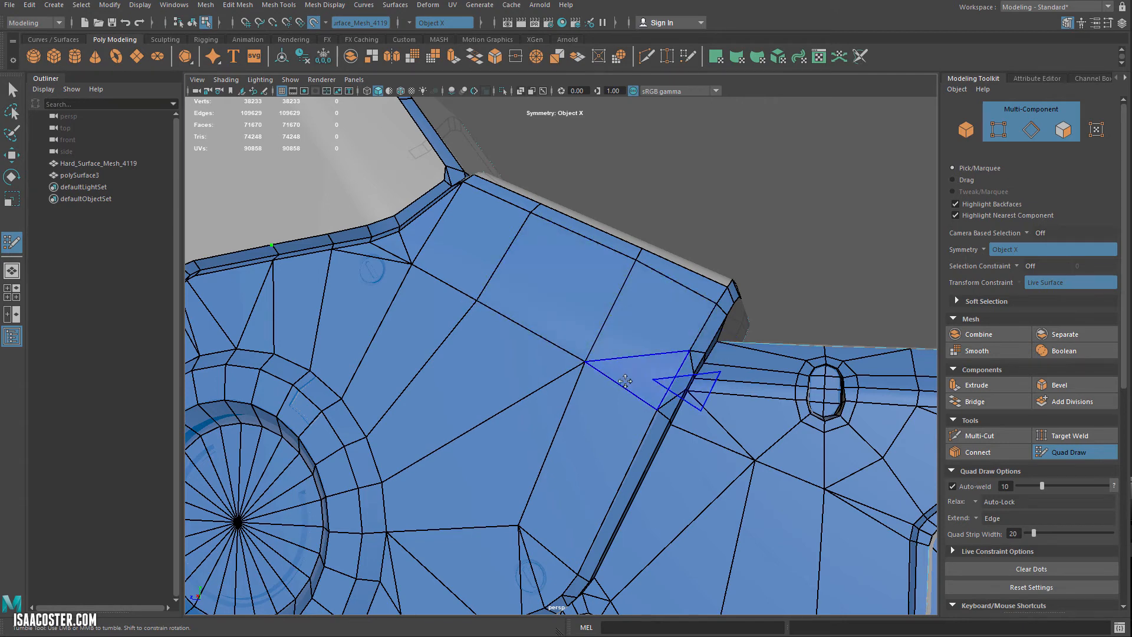
Step: Delete the side panel's triangle and the two quads above it, and refill the gap with quads and triangles carrying an added cross edge
{"action": "left_click", "coordinate": [631, 360], "text": "ctrl+shift"}
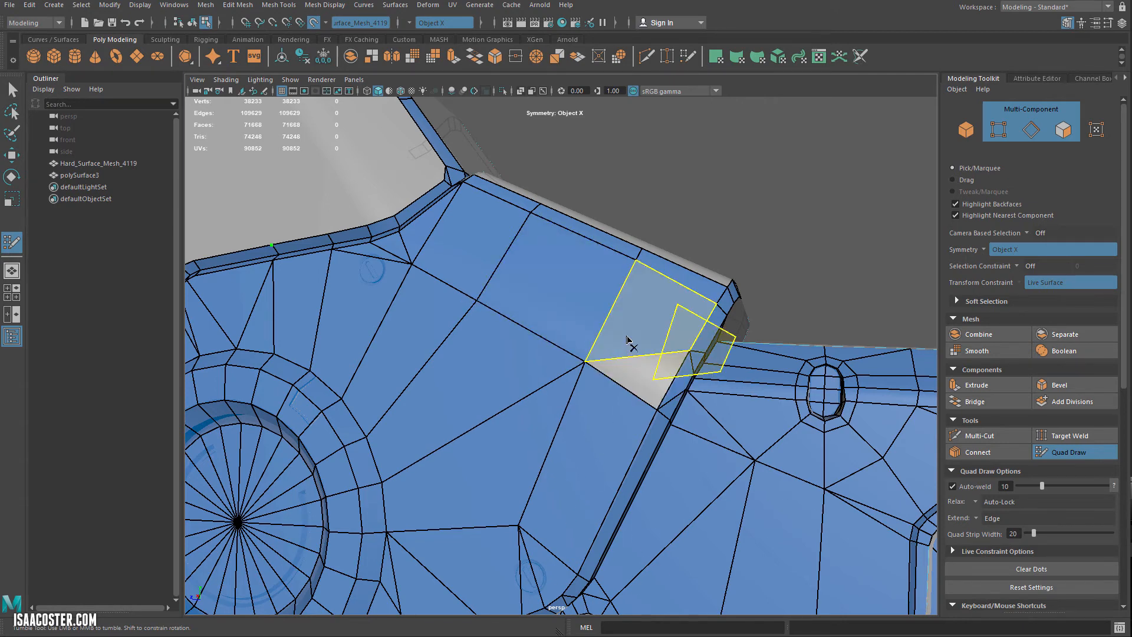
{"action": "left_click", "coordinate": [627, 340], "text": "ctrl+shift"}
{"action": "left_click", "coordinate": [556, 305], "text": "ctrl+shift"}
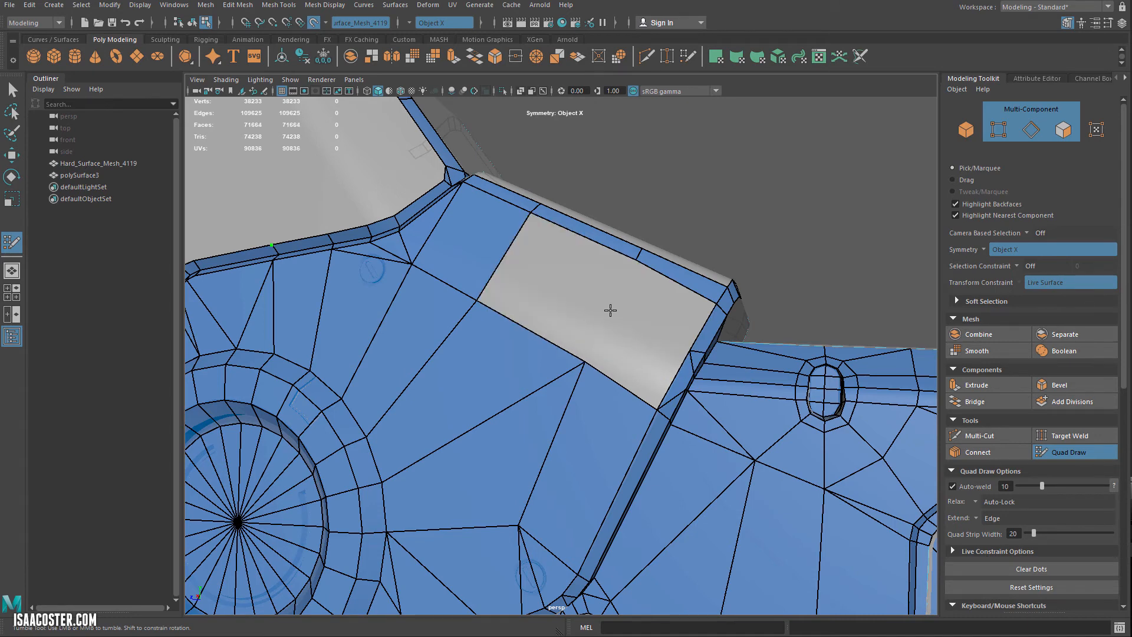
{"action": "key", "text": "shift"}
{"action": "left_click", "coordinate": [658, 302], "text": "shift"}
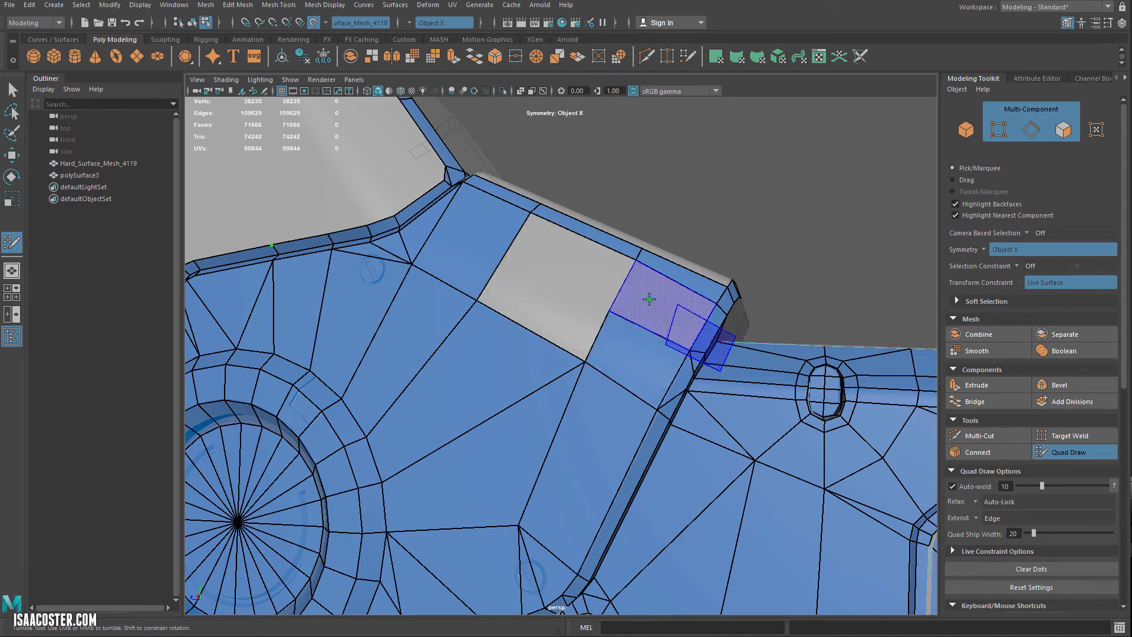
{"action": "left_click", "coordinate": [565, 273], "text": "shift"}
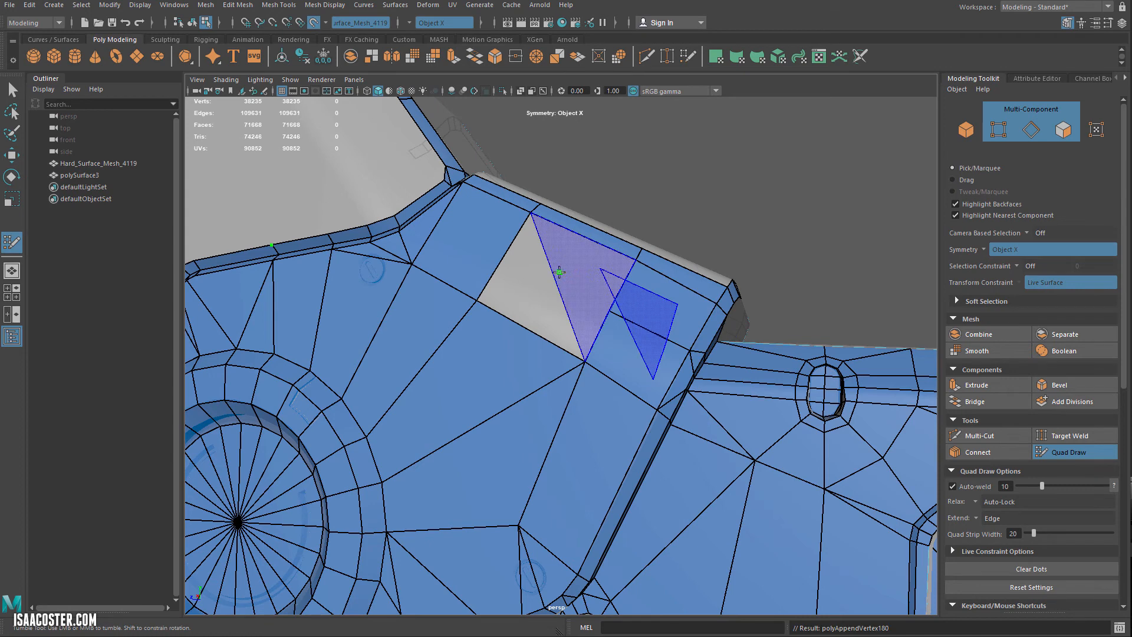
{"action": "left_click", "coordinate": [602, 267], "text": "shift"}
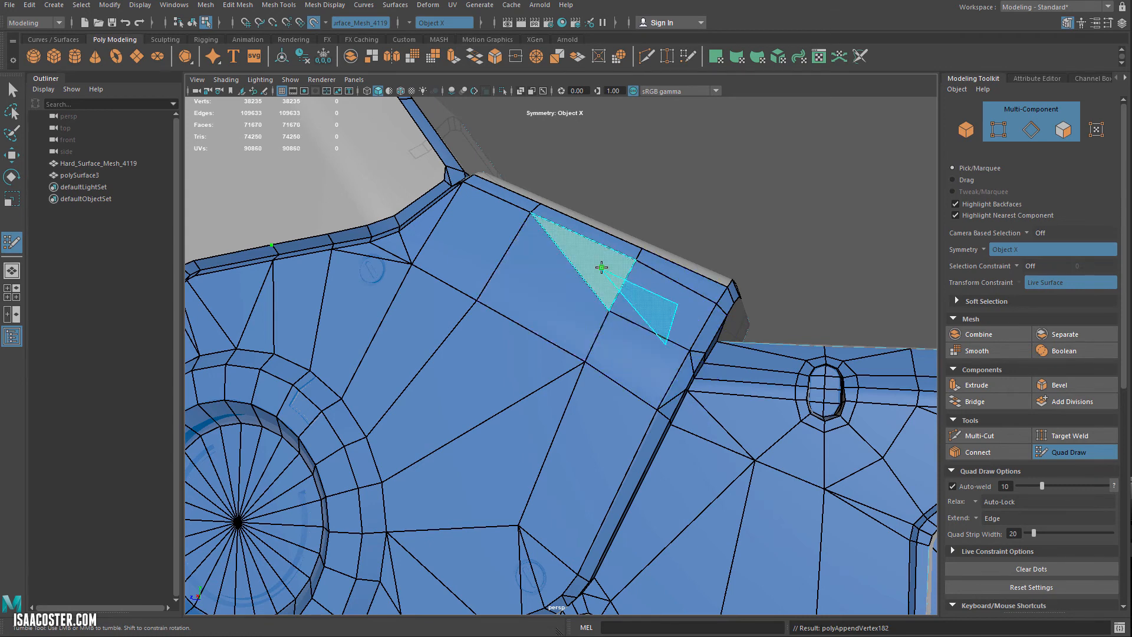
{"action": "left_click", "coordinate": [601, 267], "text": "shift"}
Step: Fill the block's front end face and its upper bevel across to the symmetry centerline, and straighten the bevel's edge at the center
{"action": "left_click_drag", "start_coordinate": [717, 221], "coordinate": [677, 200], "text": "alt"}
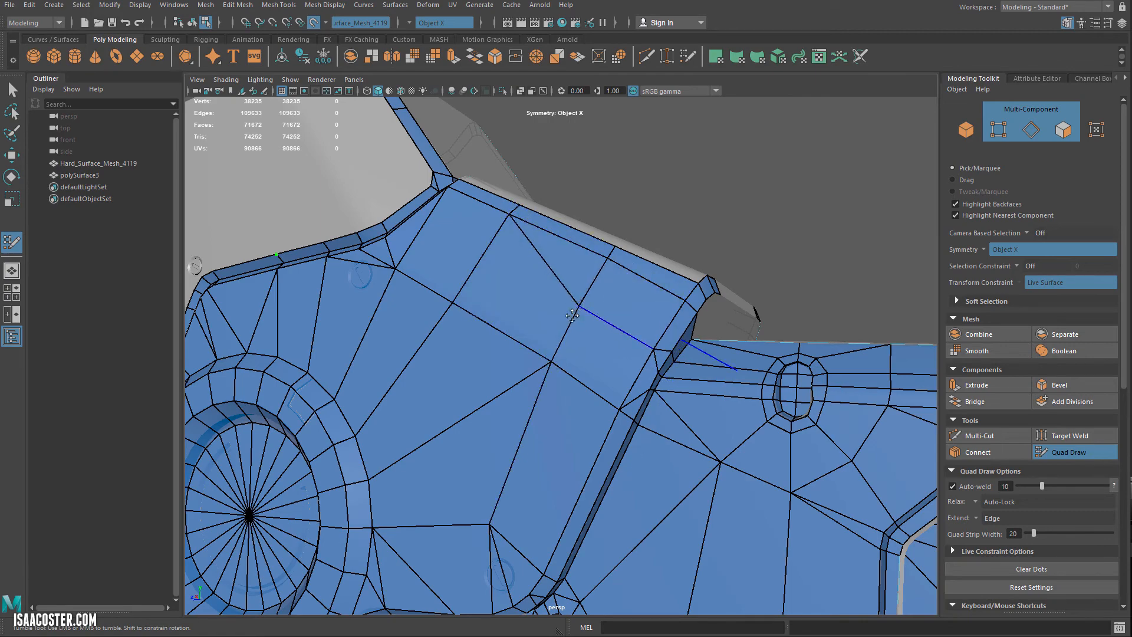
{"action": "left_click_drag", "start_coordinate": [571, 315], "coordinate": [565, 421], "text": "alt"}
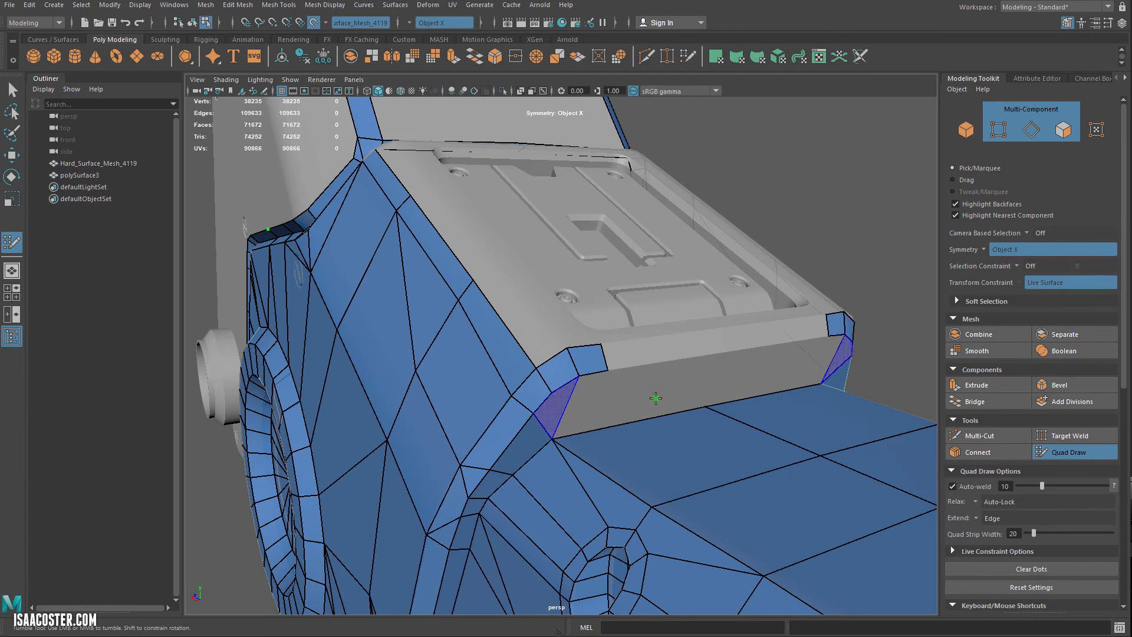
{"action": "left_click", "coordinate": [607, 408], "text": "shift"}
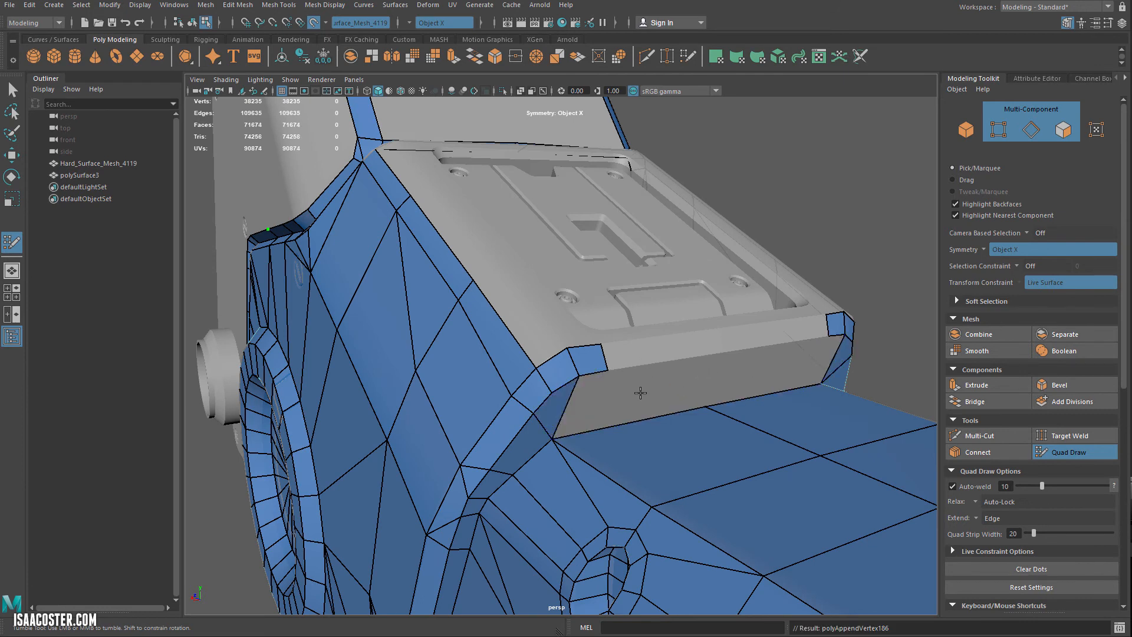
{"action": "left_click", "coordinate": [623, 398], "text": "shift"}
{"action": "mouse_move", "coordinate": [623, 398]}
{"action": "left_mouse_down", "text": "alt"}
{"action": "mouse_move", "coordinate": [504, 369]}
{"action": "mouse_move", "coordinate": [631, 370]}
{"action": "mouse_move", "coordinate": [645, 358]}
{"action": "left_mouse_up", "text": "alt"}
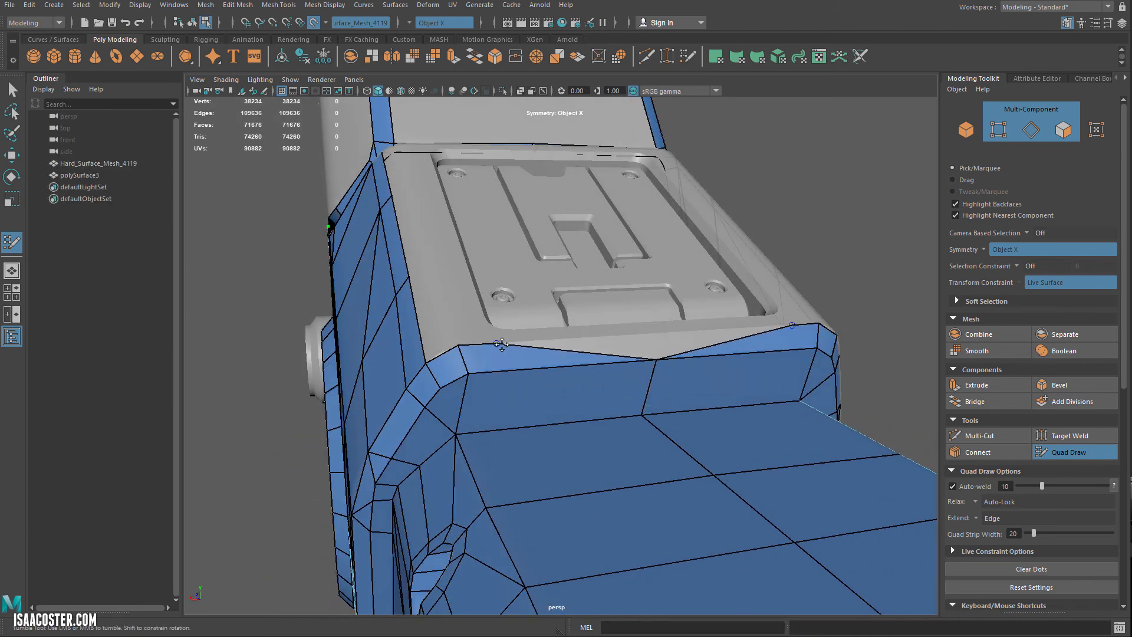
{"action": "left_click_drag", "start_coordinate": [502, 345], "coordinate": [655, 334]}
Step: Fill a second row of quads along the block's long rounded side edge, between the existing strip and the recessed panel's face
{"action": "left_click_drag", "start_coordinate": [655, 334], "coordinate": [662, 503], "text": "alt"}
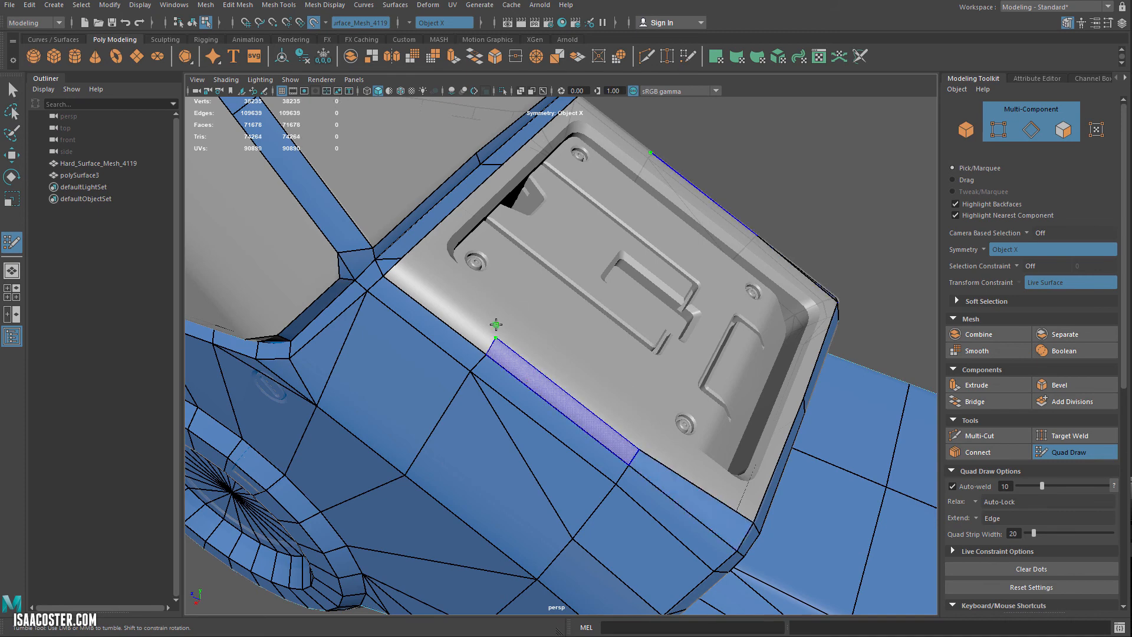
{"action": "left_click", "coordinate": [412, 278], "text": "shift"}
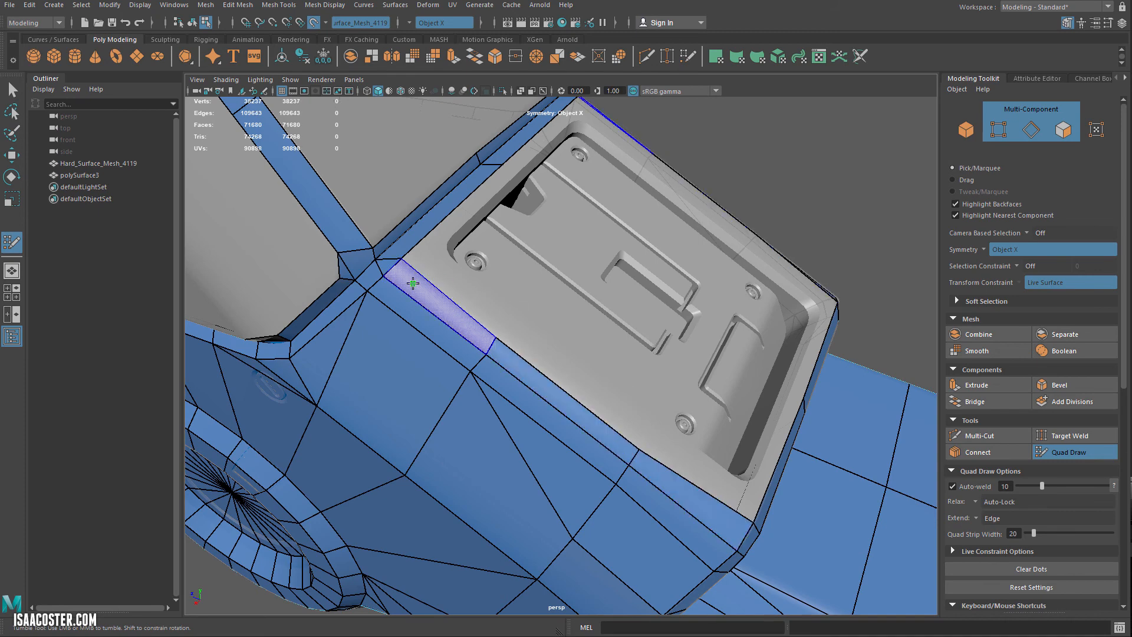
{"action": "left_click", "coordinate": [495, 337], "text": "shift"}
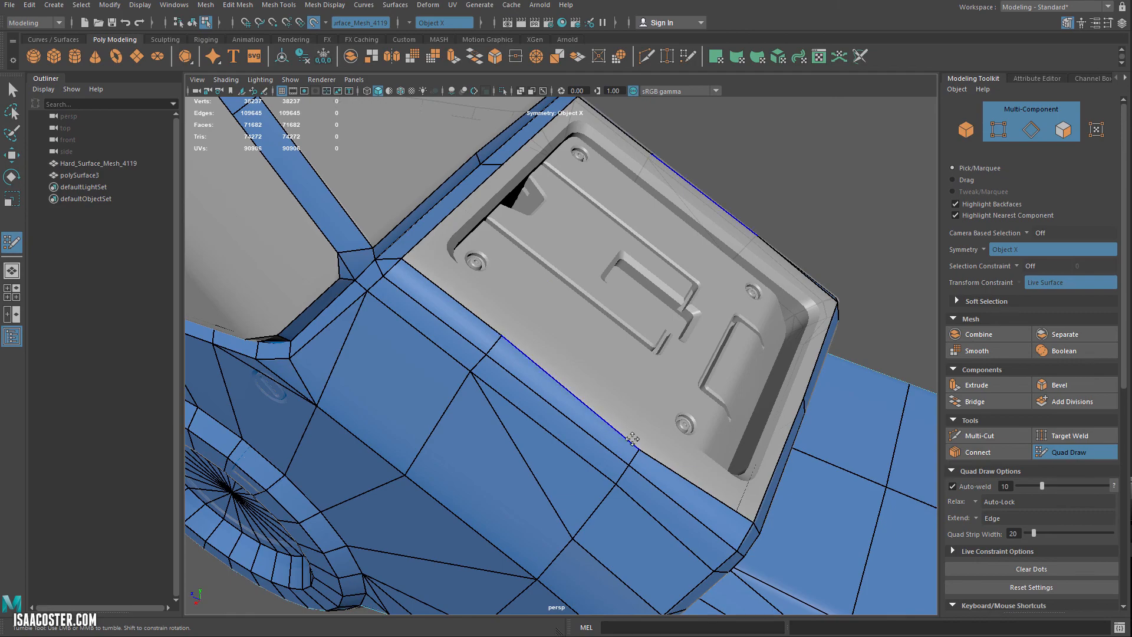
{"action": "left_click_drag", "start_coordinate": [638, 448], "coordinate": [532, 231], "text": "alt"}
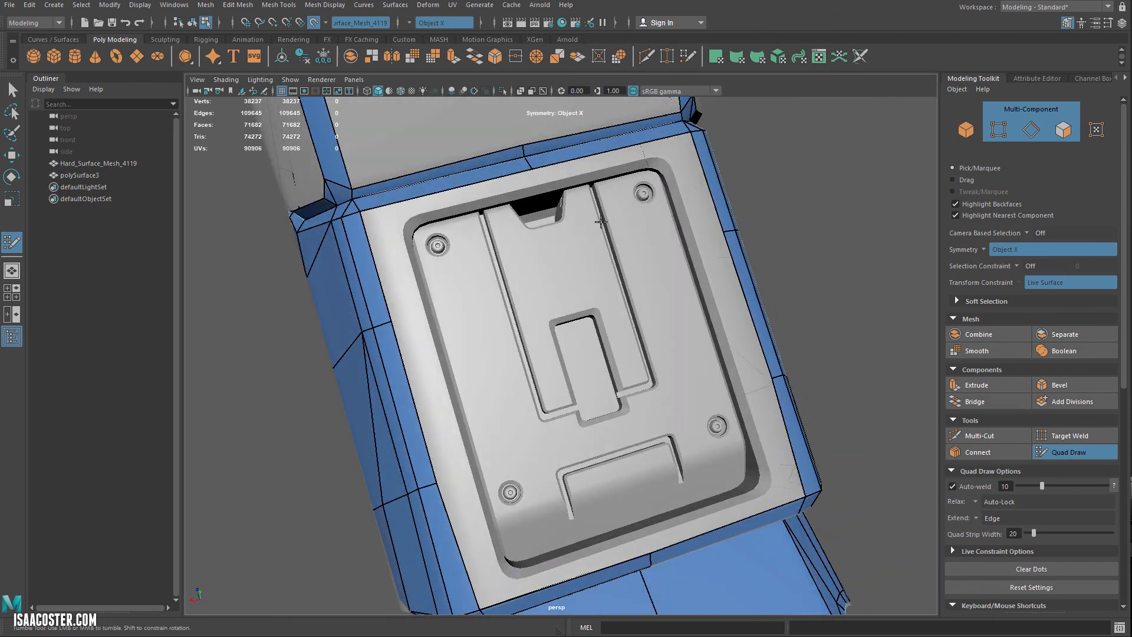
{"action": "left_click_drag", "start_coordinate": [556, 287], "coordinate": [534, 225], "text": "alt"}
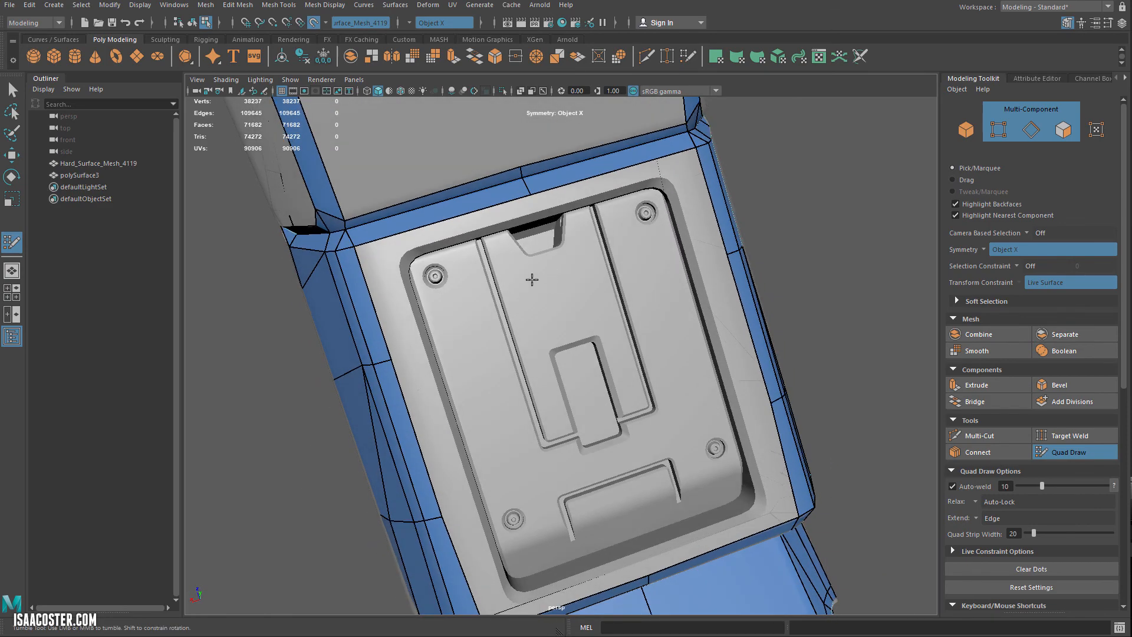
{"action": "left_click_drag", "start_coordinate": [531, 279], "coordinate": [476, 283], "text": "alt"}
{"action": "right_click_drag", "start_coordinate": [475, 282], "coordinate": [535, 285], "text": "alt"}
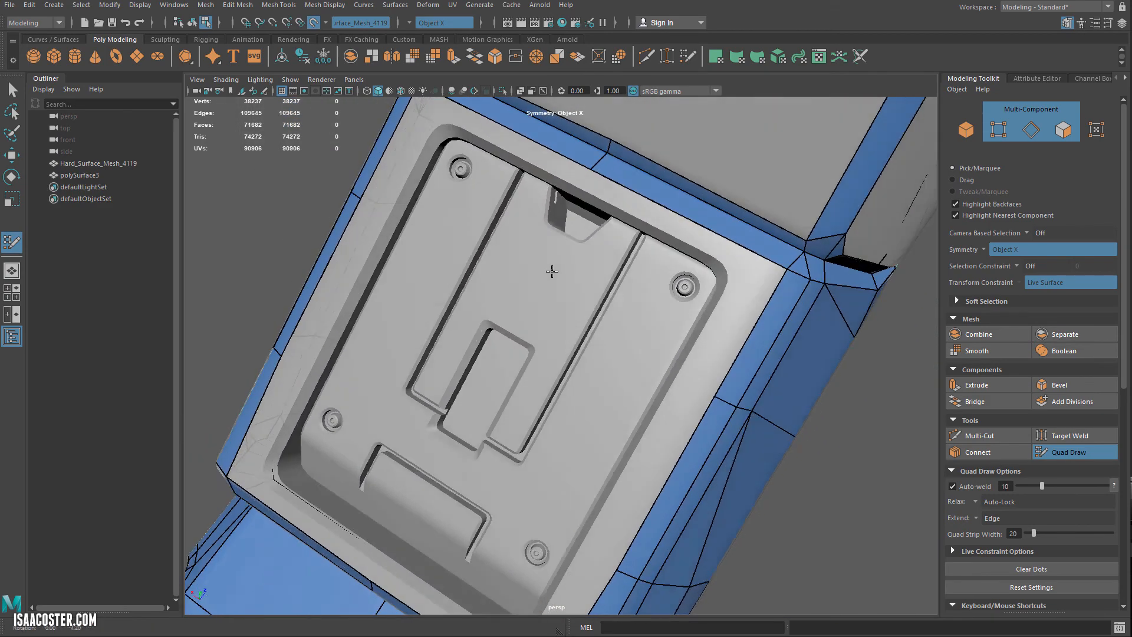